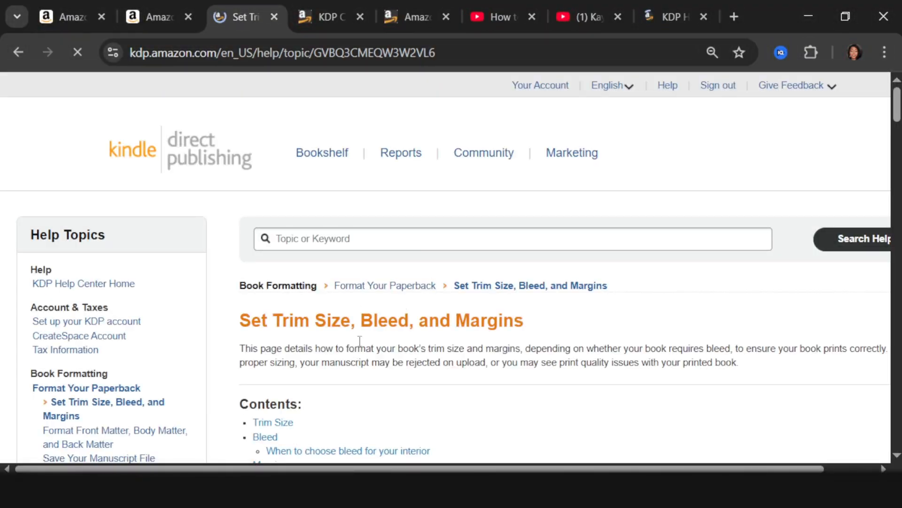
Examine the trim size, bleed and margin definitions and the bleed illustrations on the KDP help page
scroll(92, 279, "down", 2)
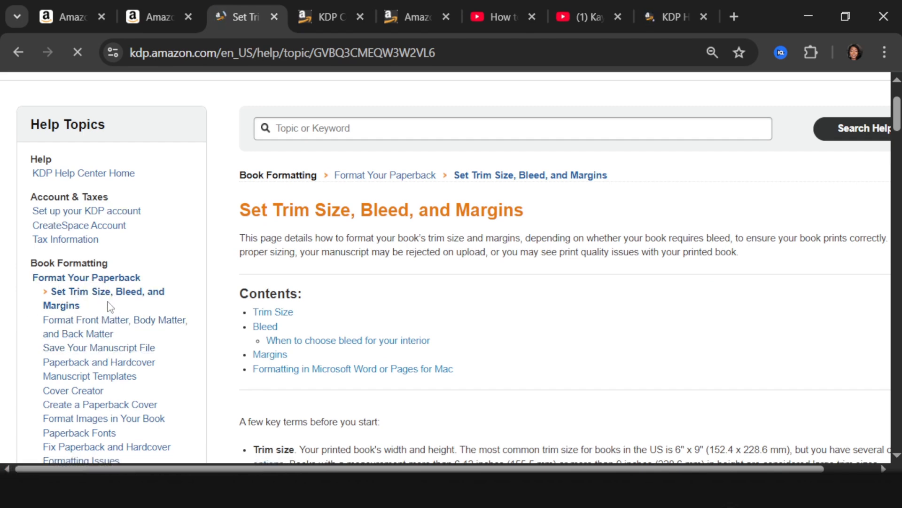
scroll(456, 334, "down", 4)
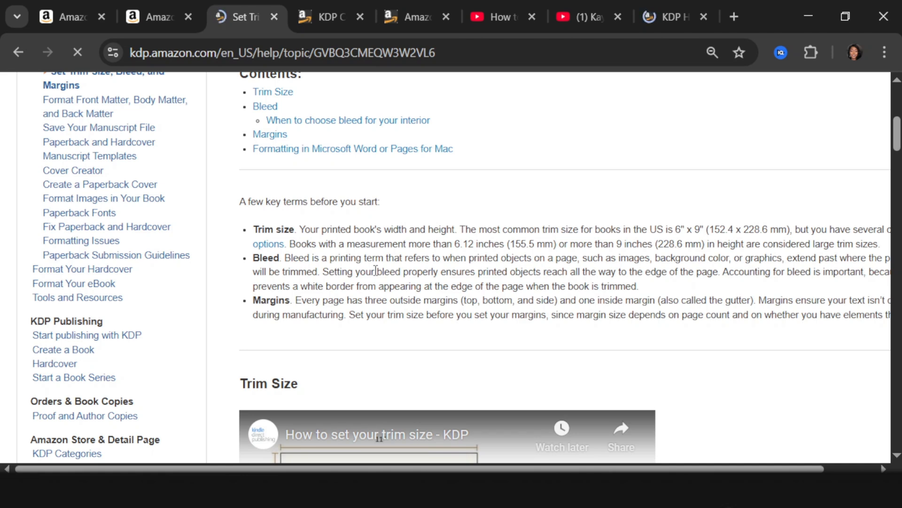
left_click_drag(313, 258, 280, 273)
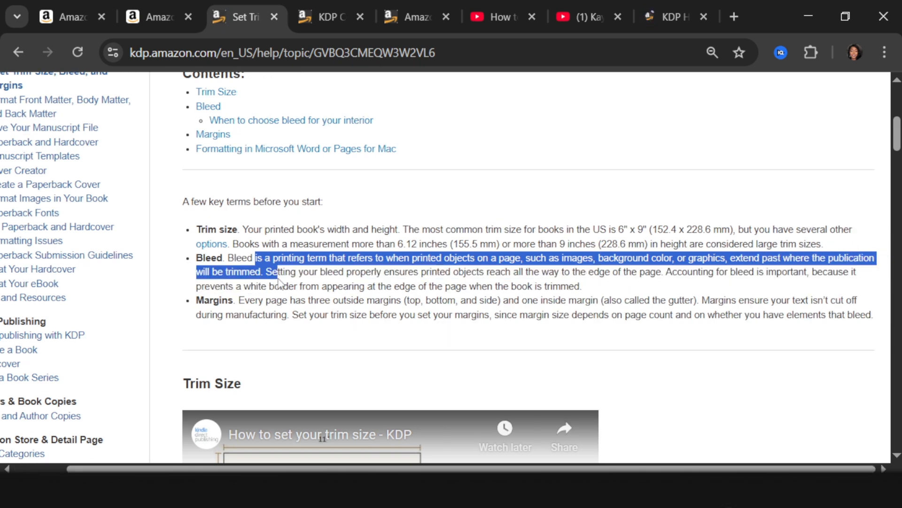
left_click(553, 377)
scroll(548, 372, "down", 20)
scroll(395, 356, "down", 3)
scroll(393, 334, "up", 3)
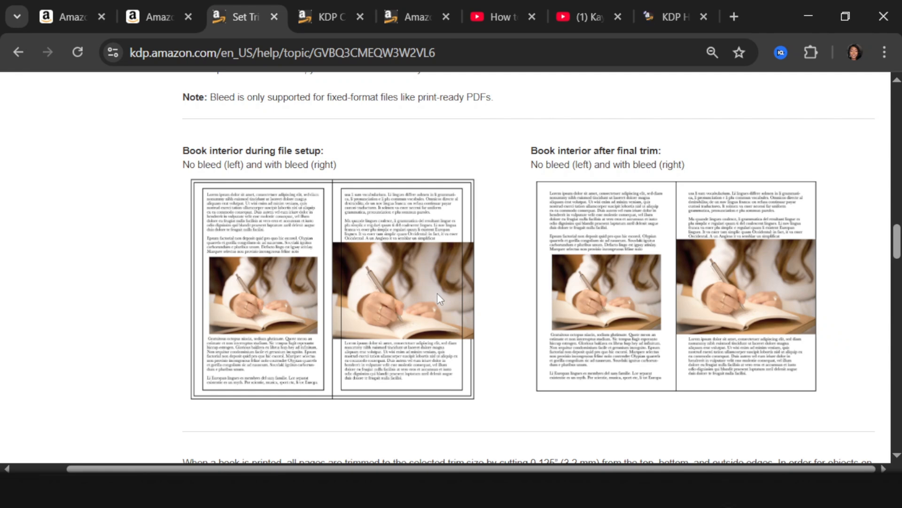
scroll(452, 291, "down", 6)
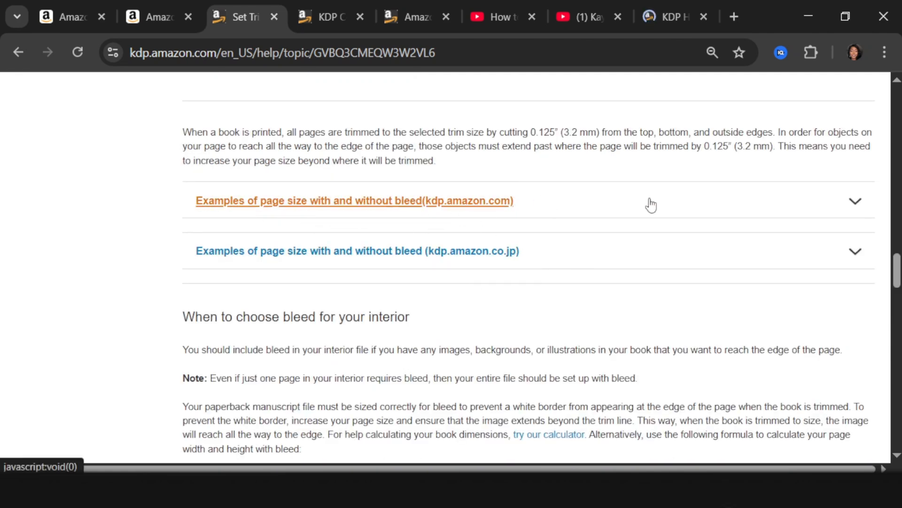
Expand the kdp.amazon.com examples of page size with and without bleed, and read the minimum margins by page count
left_click(860, 213)
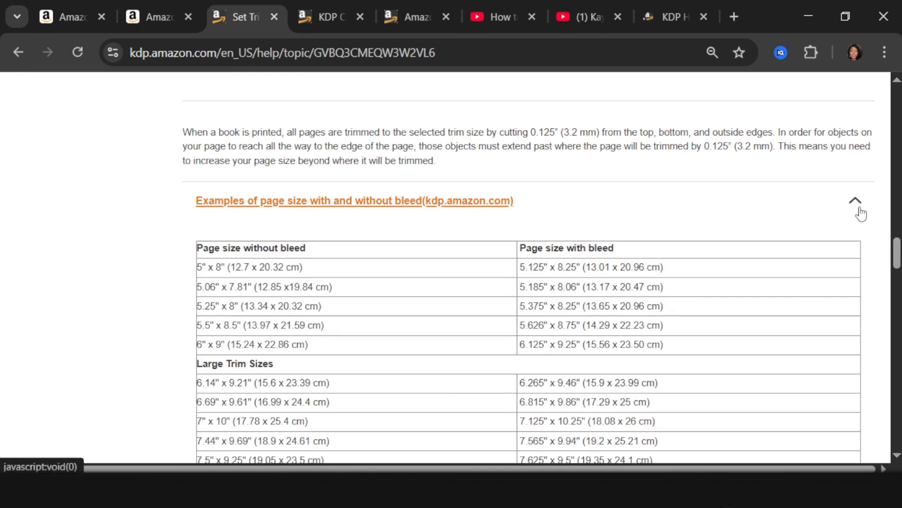
scroll(574, 258, "down", 2)
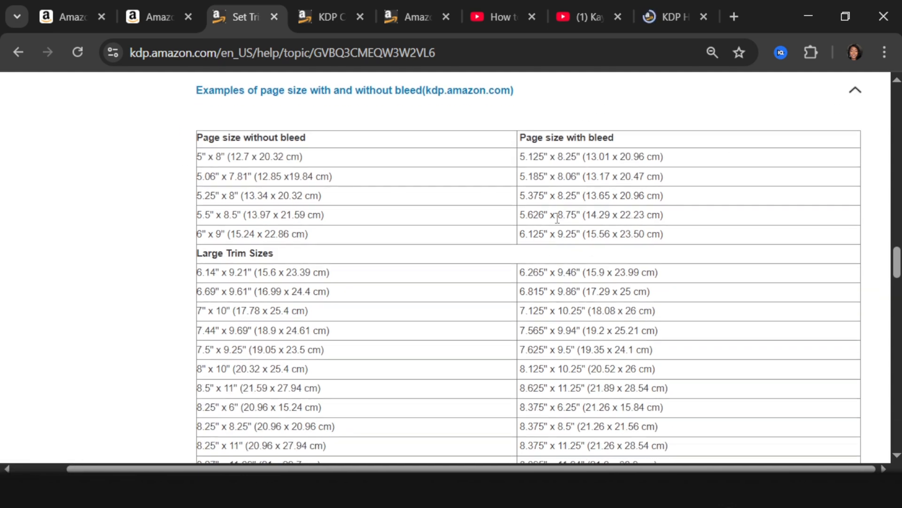
scroll(368, 234, "down", 4)
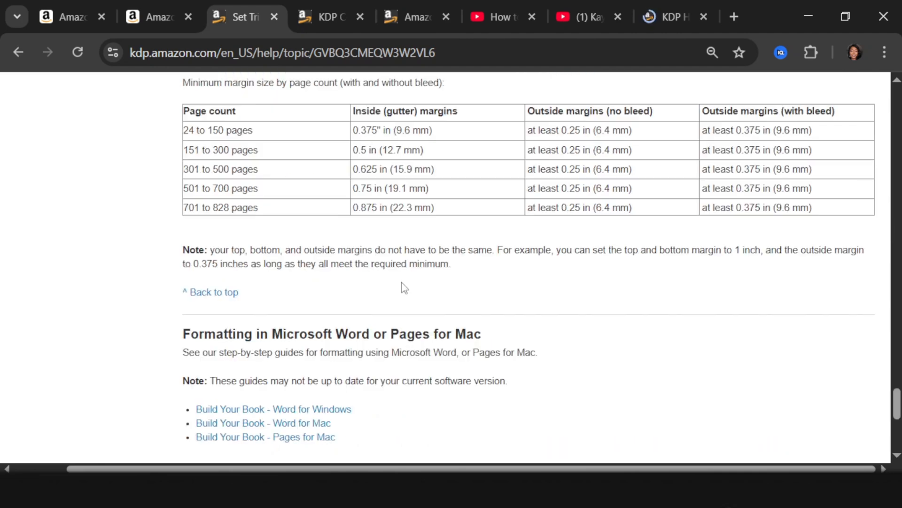
scroll(405, 288, "up", 2)
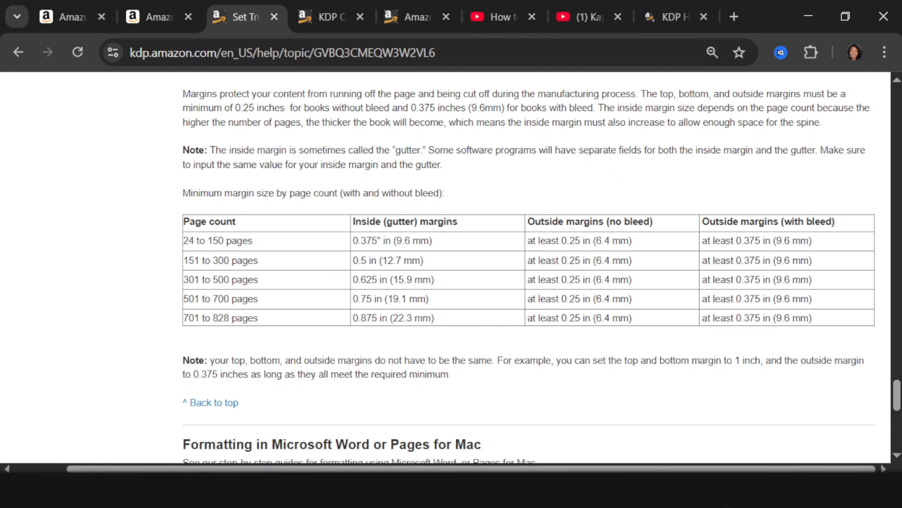
Switch to Canva and create a new custom-size design 8.5 in wide by 11 in high
left_click(451, 489)
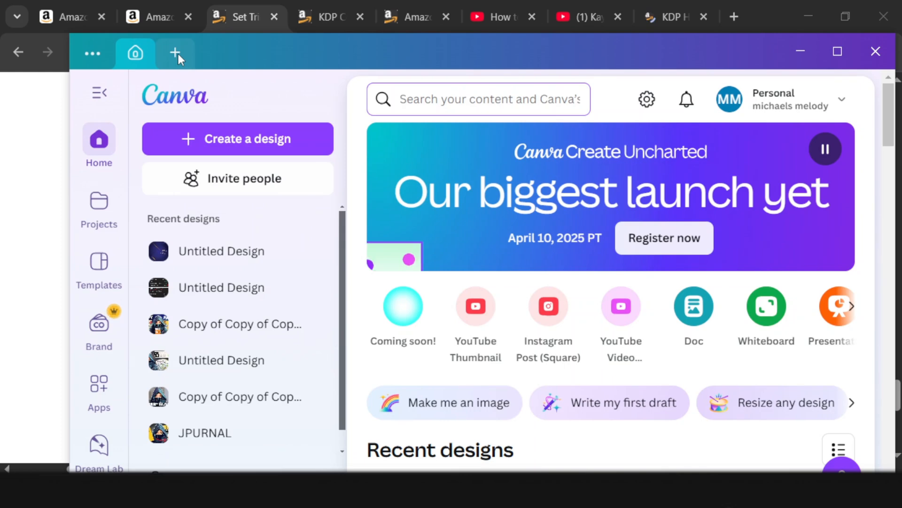
left_click(175, 53)
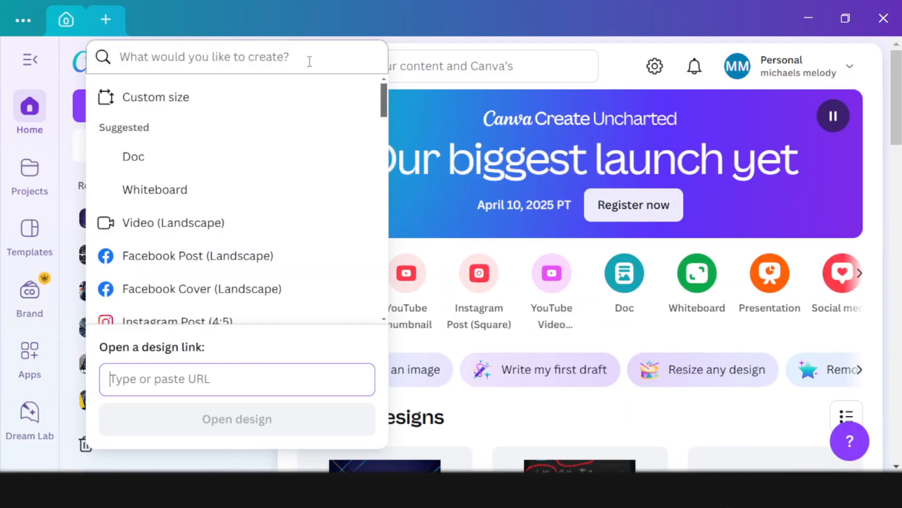
left_click(221, 101)
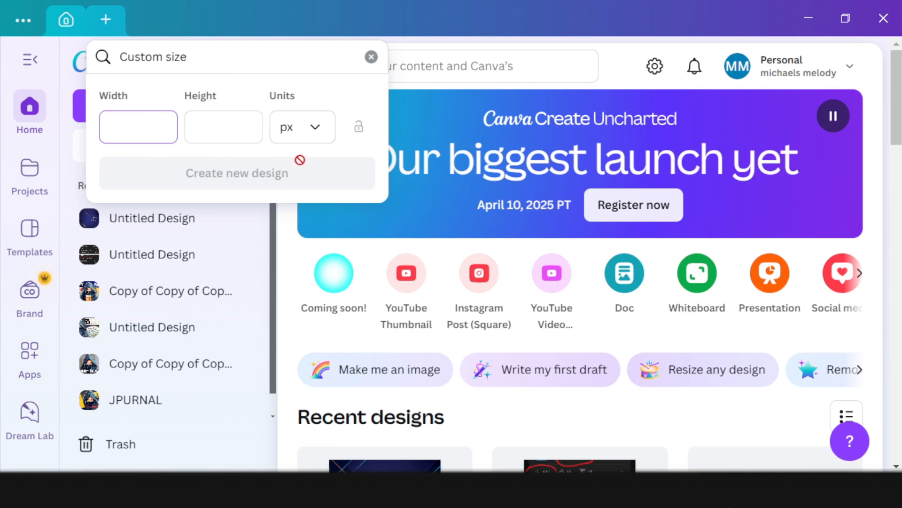
left_click(312, 135)
left_click(309, 200)
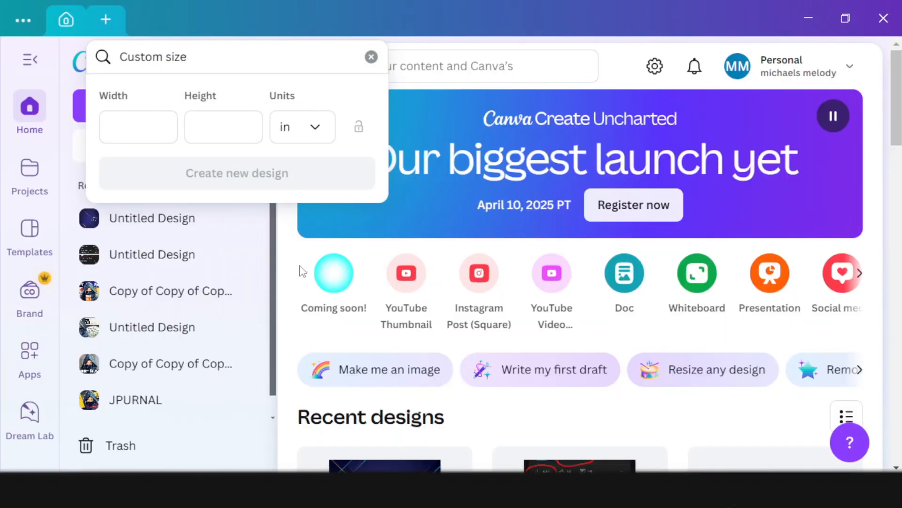
left_click(139, 124)
type("8.5")
left_click(207, 122)
type("11")
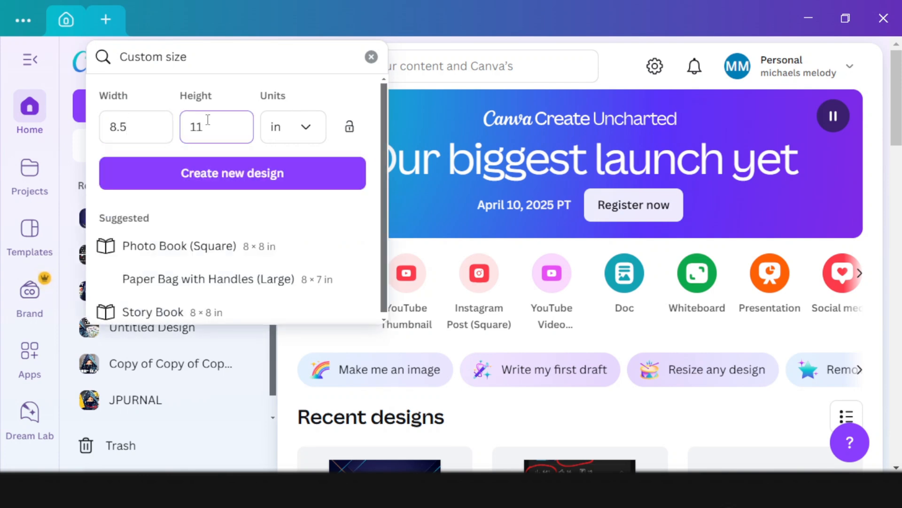
left_click(248, 186)
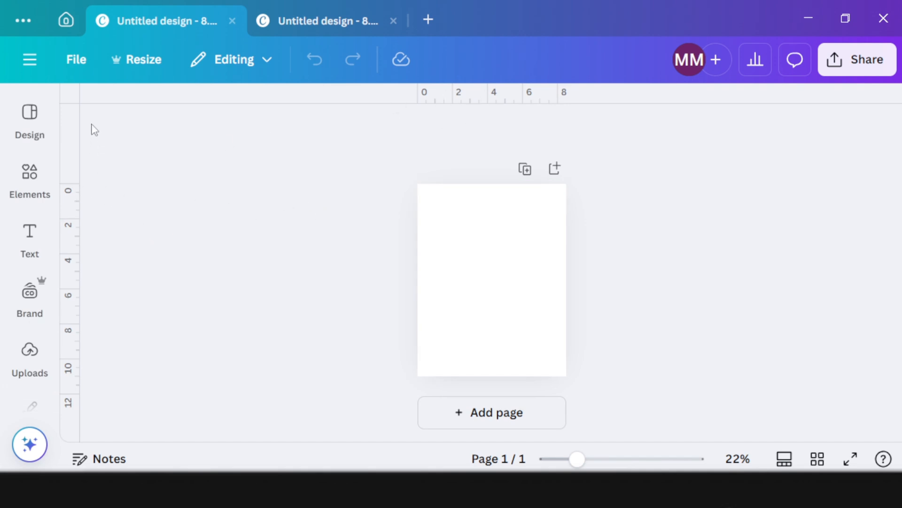
left_click(74, 69)
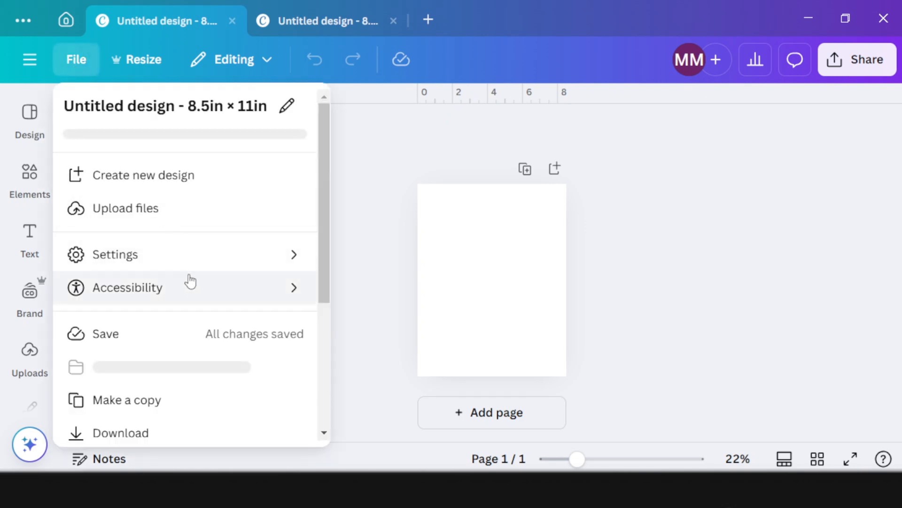
left_click(210, 267)
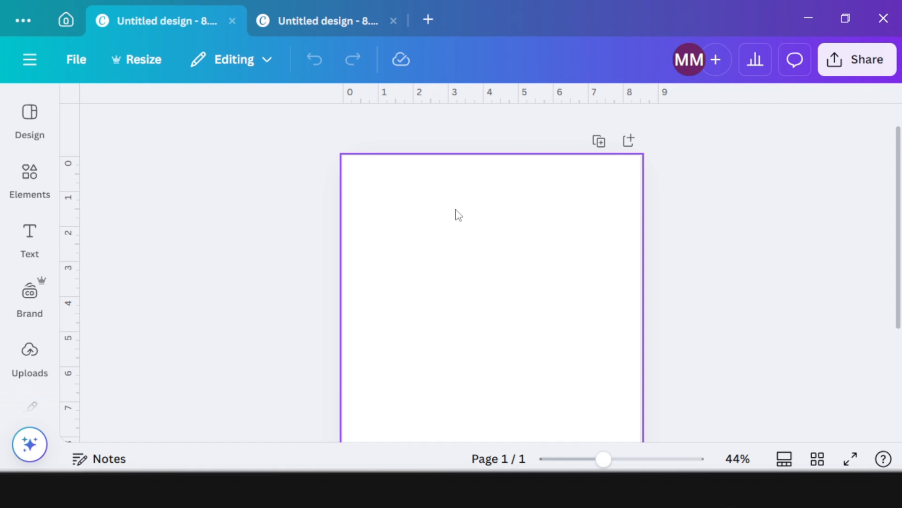
Add a vertical ruler guide about 0.37 in from the page's left edge
scroll(458, 216, "down", 2)
scroll(453, 233, "up", 3)
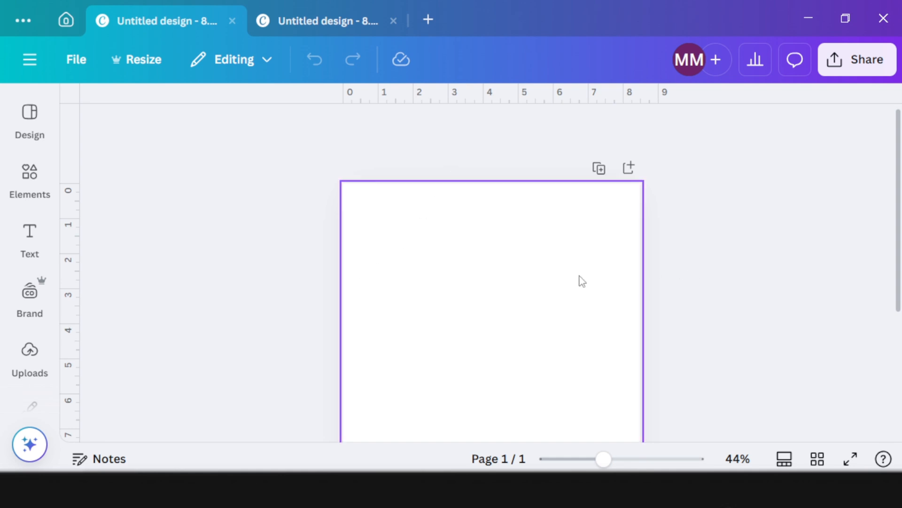
scroll(490, 370, "down", 2)
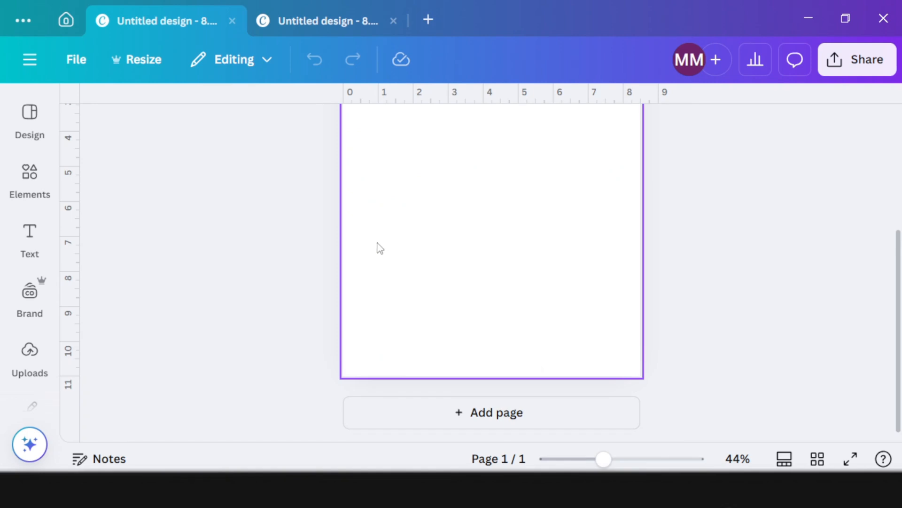
scroll(373, 240, "up", 2)
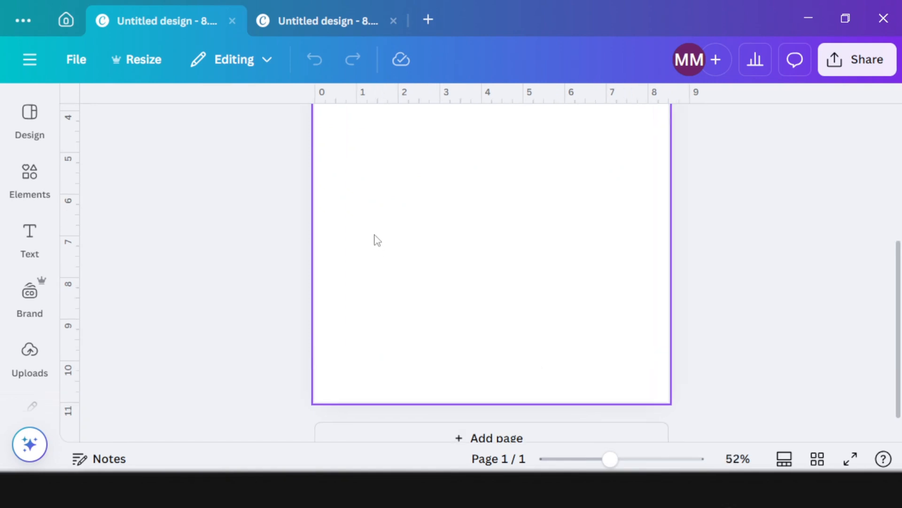
left_click_drag(75, 230, 263, 237)
scroll(263, 237, "up", 3)
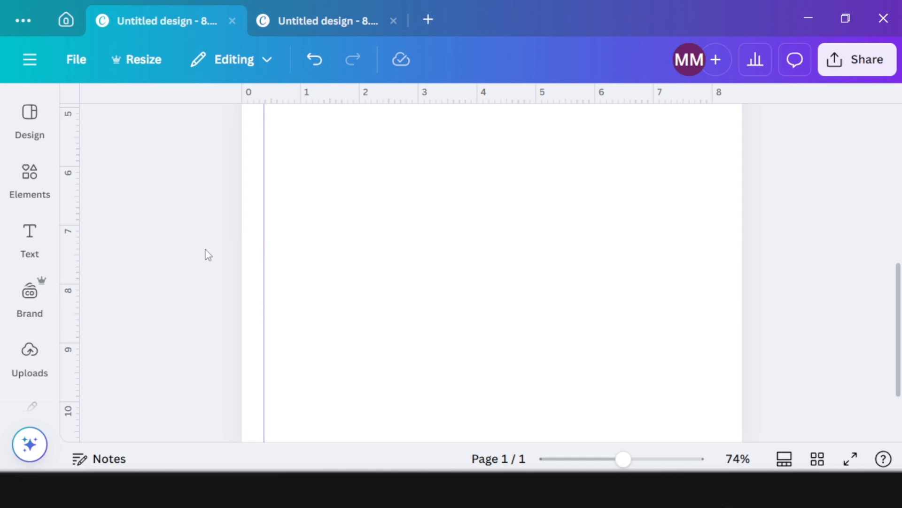
Add a horizontal ruler guide about 0.255 in below the page's top edge
scroll(320, 203, "up", 8)
scroll(398, 191, "down", 2)
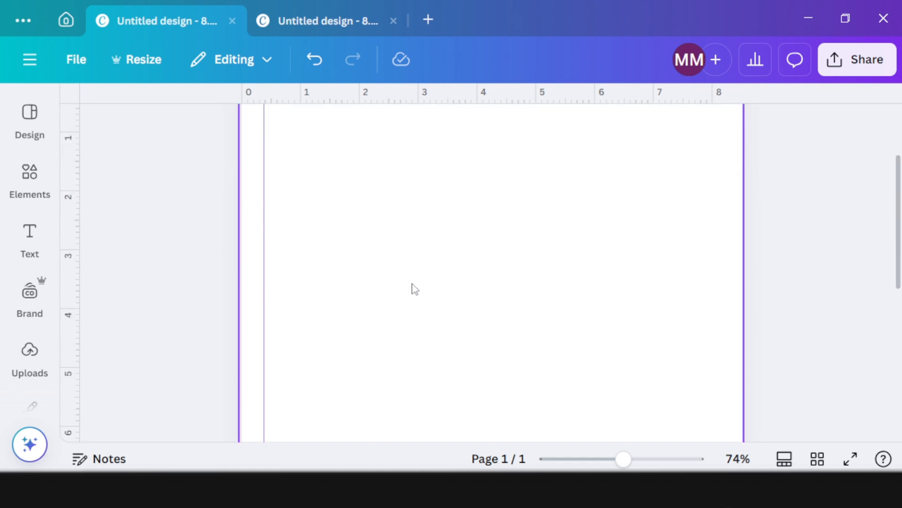
mouse_move(336, 489)
mouse_move(343, 422)
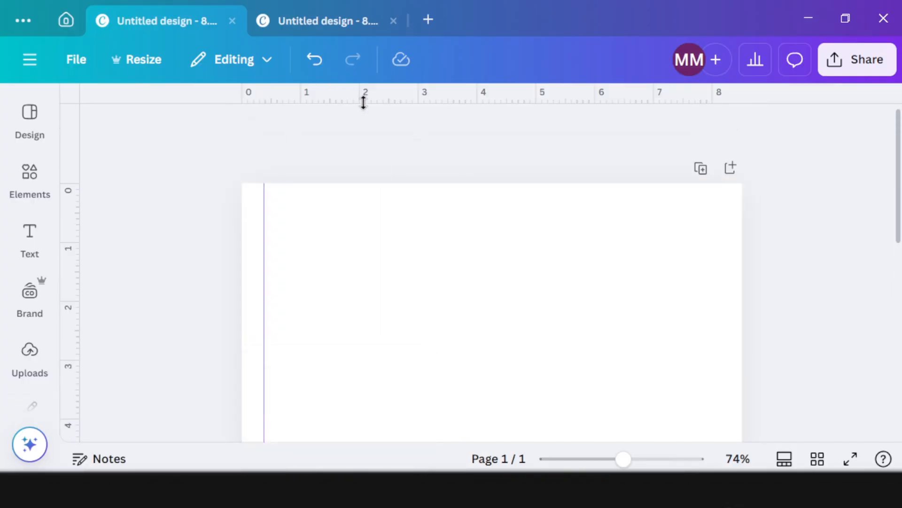
left_click_drag(383, 99, 381, 198)
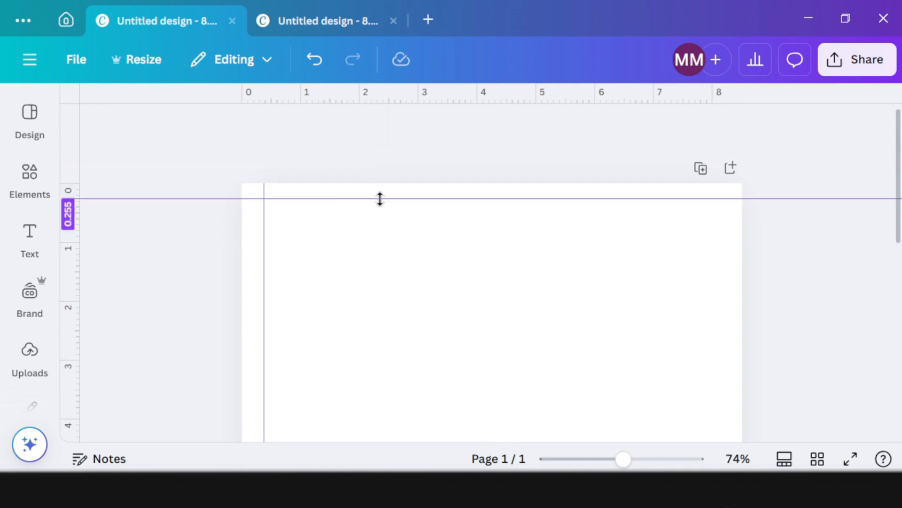
left_click_drag(379, 195, 383, 195)
scroll(742, 251, "down", 1)
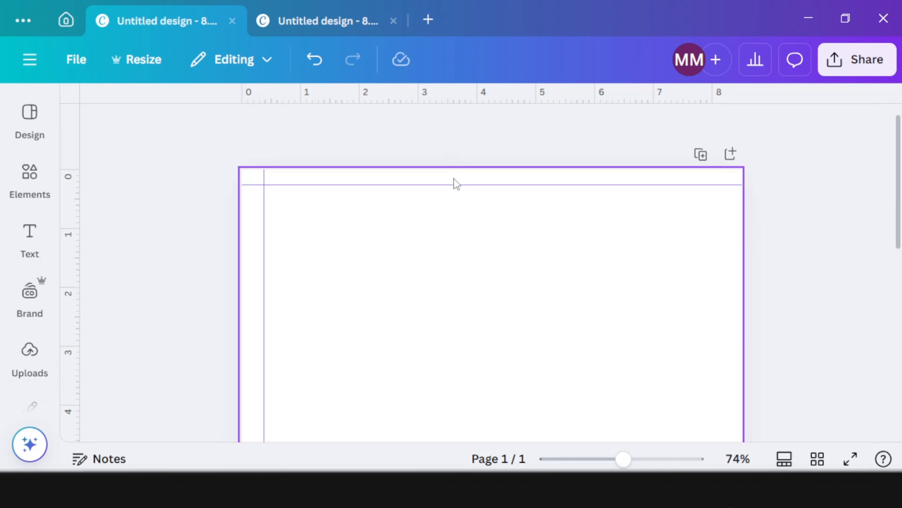
Add a square shape from the elements library to the page
left_click(30, 175)
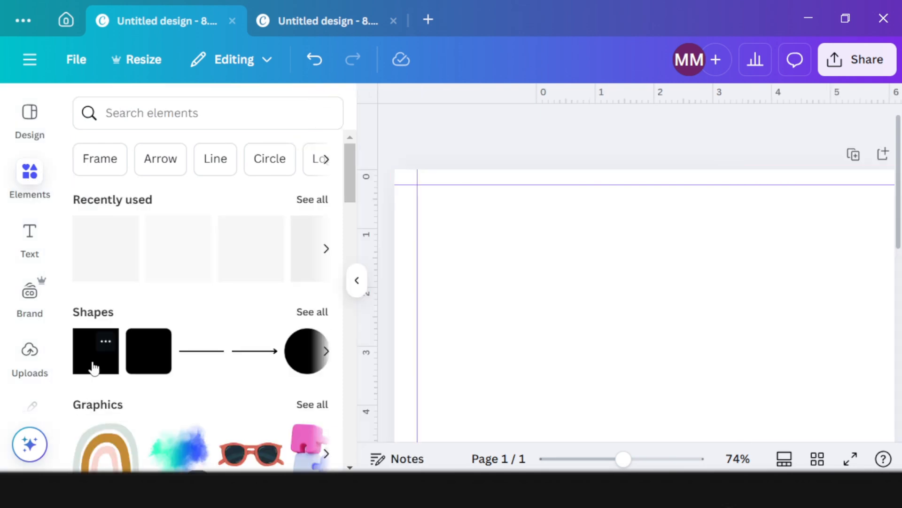
left_click(91, 359)
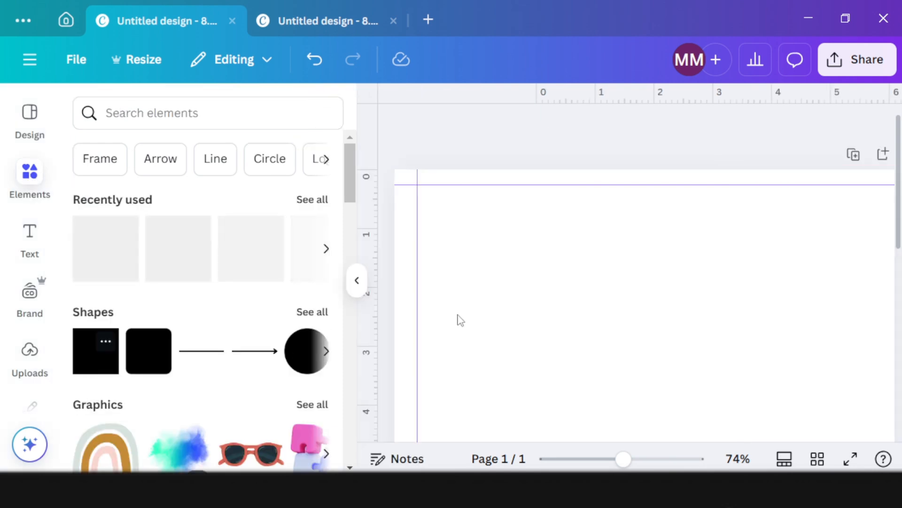
left_click(670, 271)
left_click(810, 260)
scroll(746, 268, "up", 5)
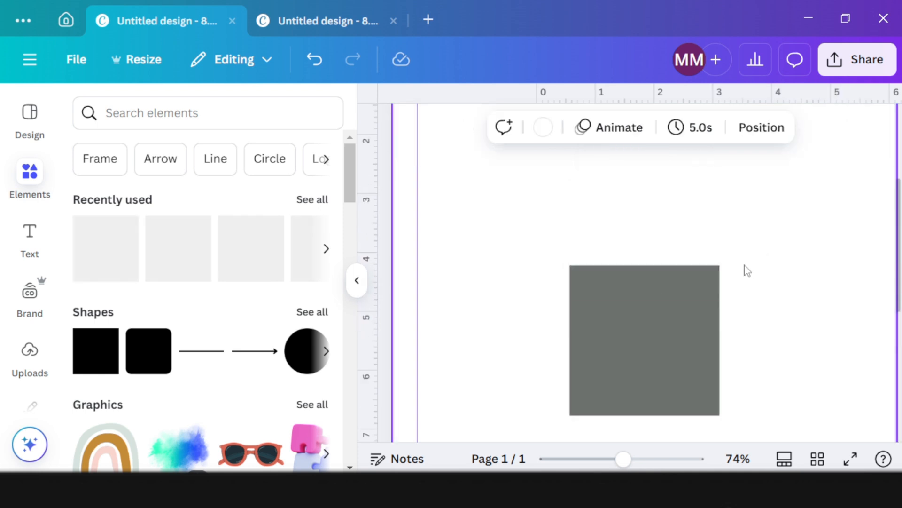
scroll(633, 412, "down", 5)
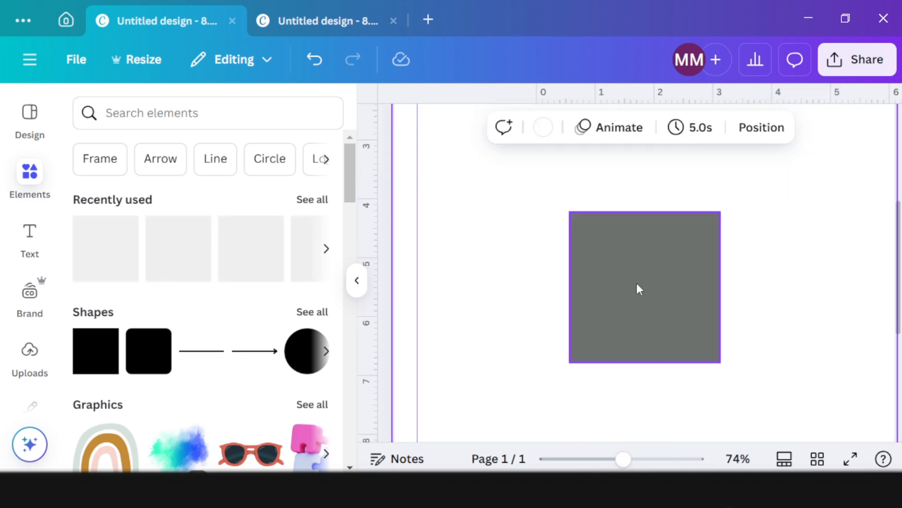
Move the square flush with the page's top edge and reduce its height to about 0.3 in, down to the horizontal guide
left_click_drag(637, 288, 588, 154)
scroll(588, 159, "up", 4)
left_click(364, 287)
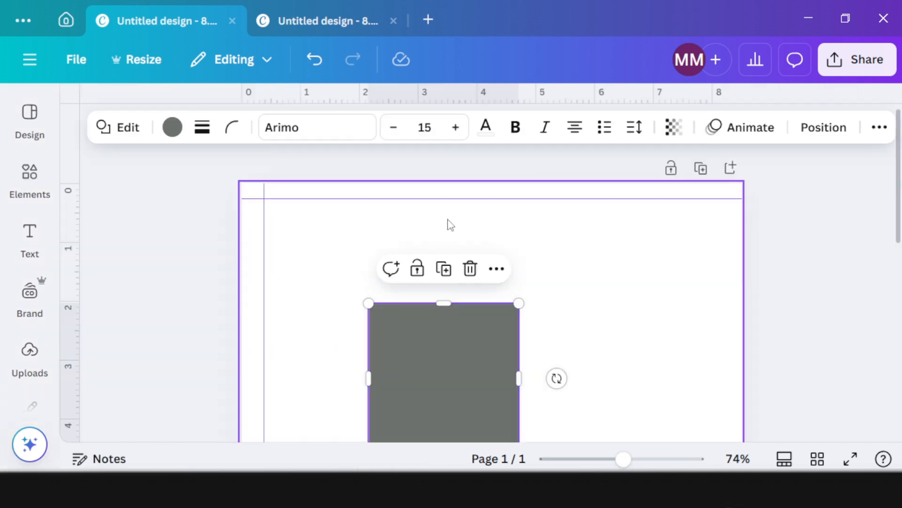
left_click_drag(461, 369, 471, 250)
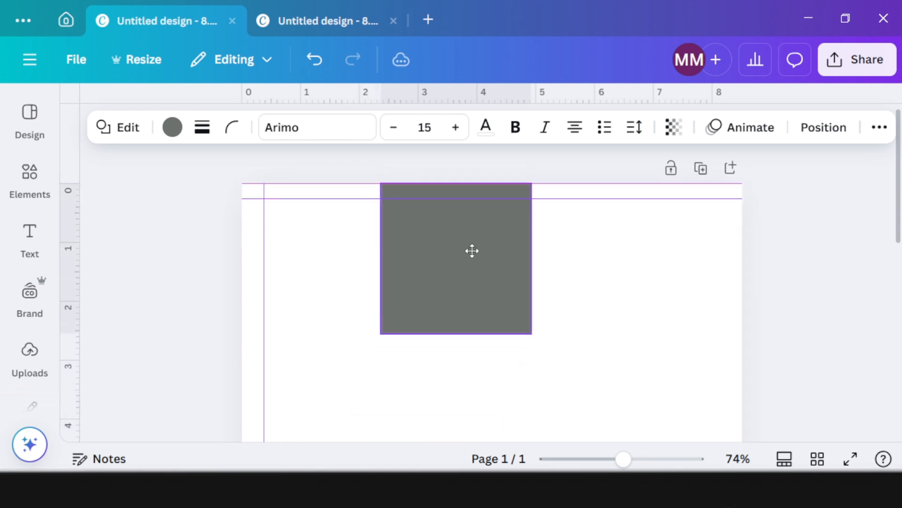
left_click_drag(456, 333, 460, 199)
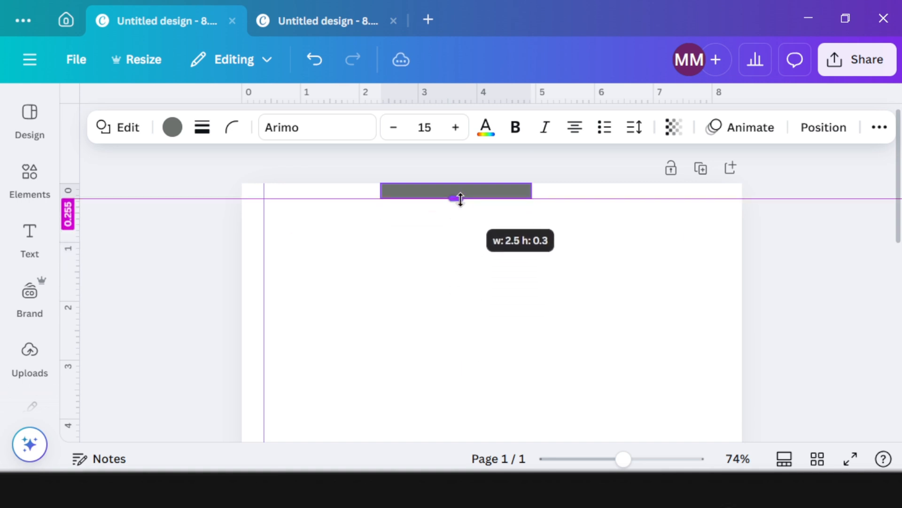
Place a duplicate of the strip flush with the page's bottom edge and add a horizontal guide along its upper edge
left_click(439, 188)
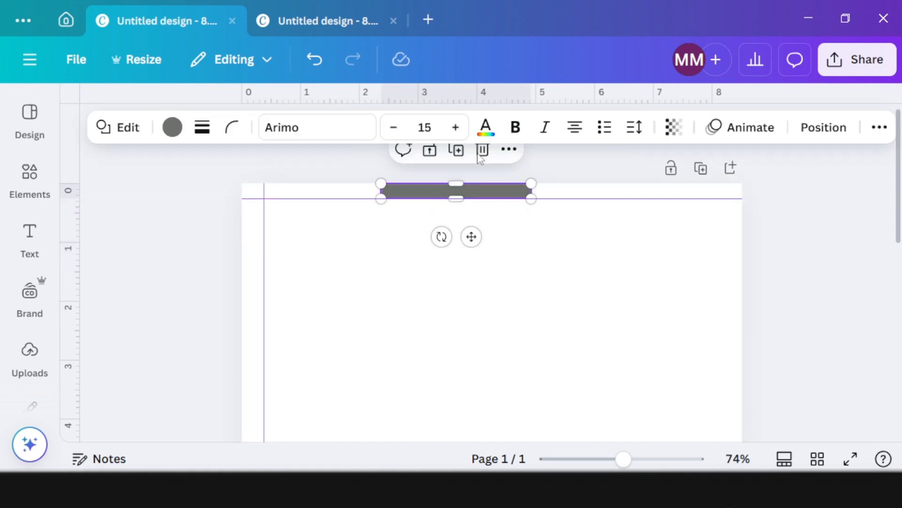
left_click(467, 151)
scroll(550, 379, "down", 3)
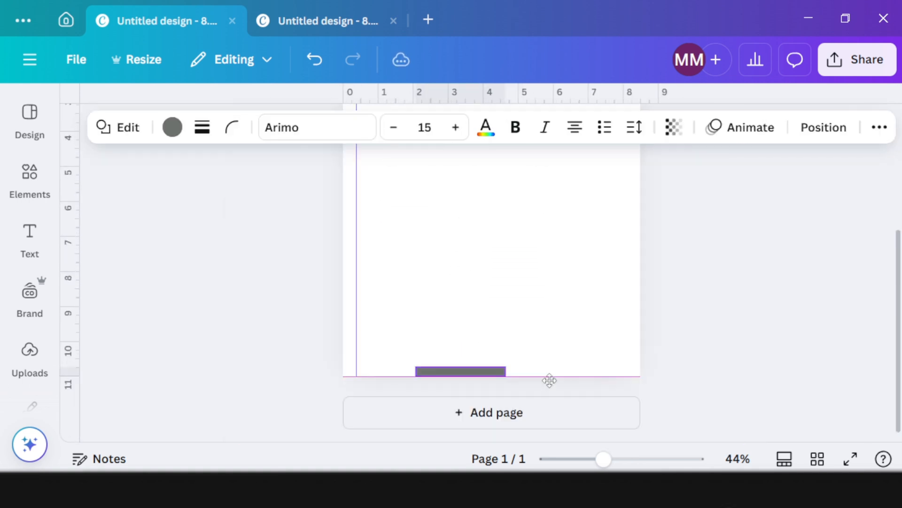
left_click_drag(453, 100, 506, 384)
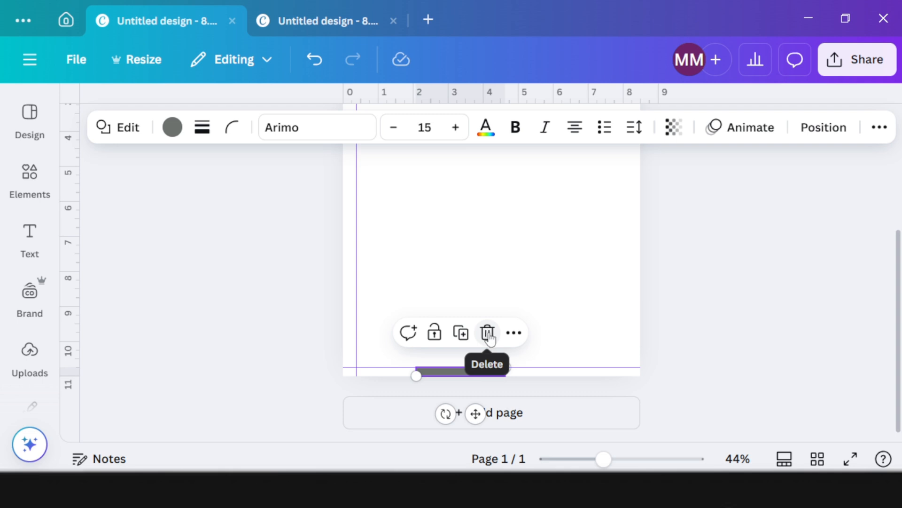
Place the strip upright and flush with the page's right edge, and add a vertical guide along its inner edge
key("ctrl+z")
left_click_drag(483, 229, 594, 283)
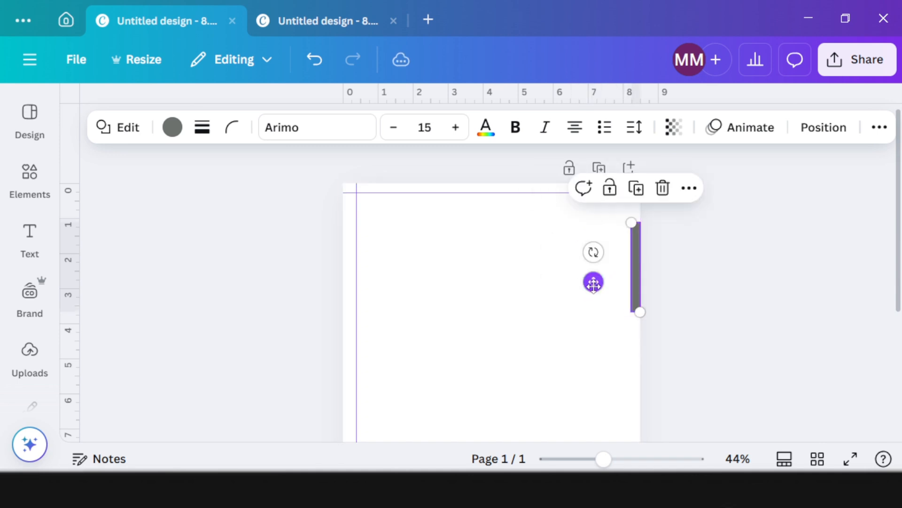
left_click_drag(78, 245, 631, 310)
scroll(713, 257, "up", 2)
scroll(713, 257, "up", 1)
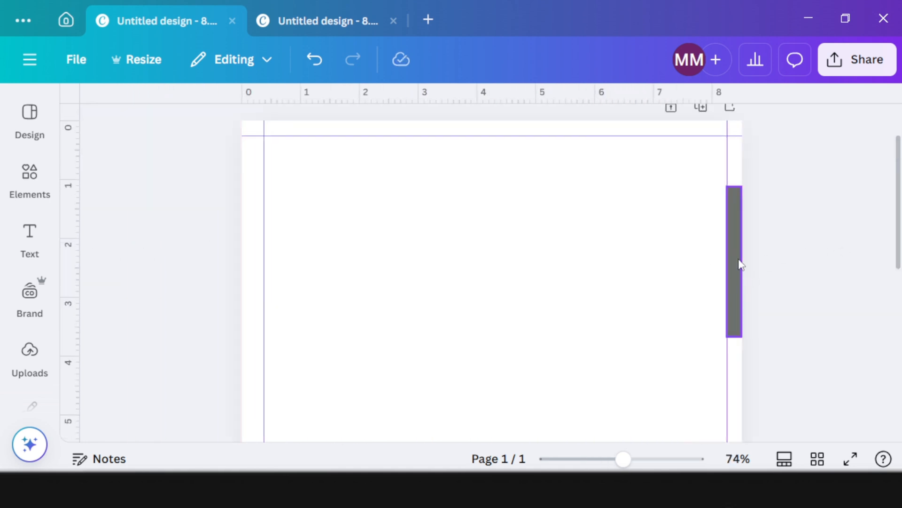
Delete the grey strip at the page's right edge and check the guides down the page
left_click(739, 262)
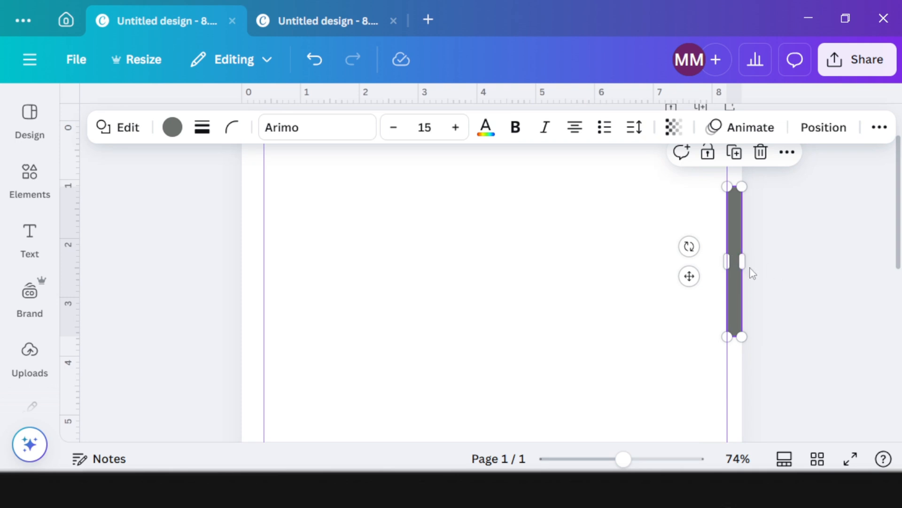
left_click(758, 160)
scroll(486, 217, "down", 2)
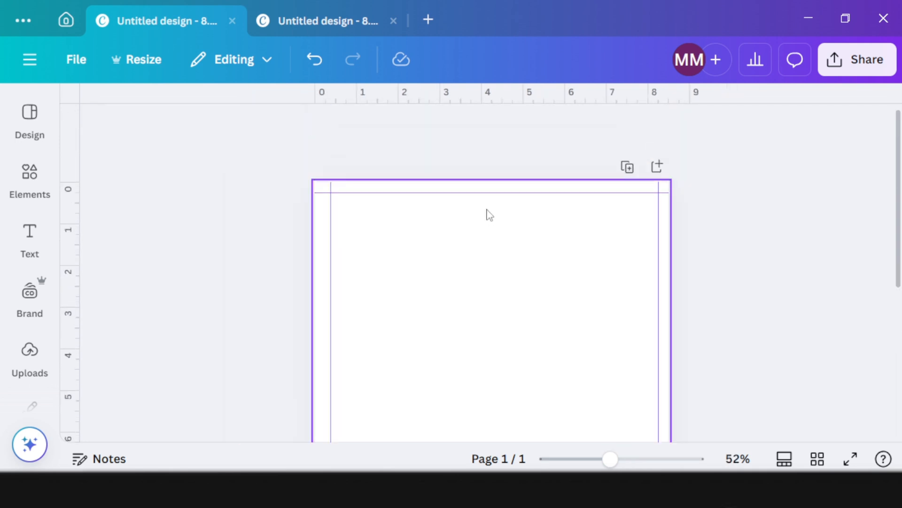
scroll(488, 220, "down", 5)
scroll(467, 255, "up", 2)
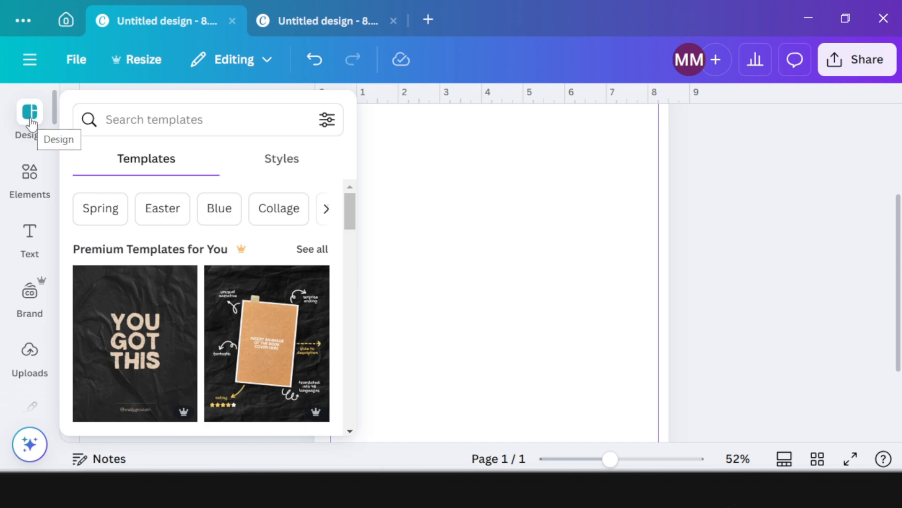
Search the design templates for "2025 calendar"
left_click(30, 120)
left_click(177, 113)
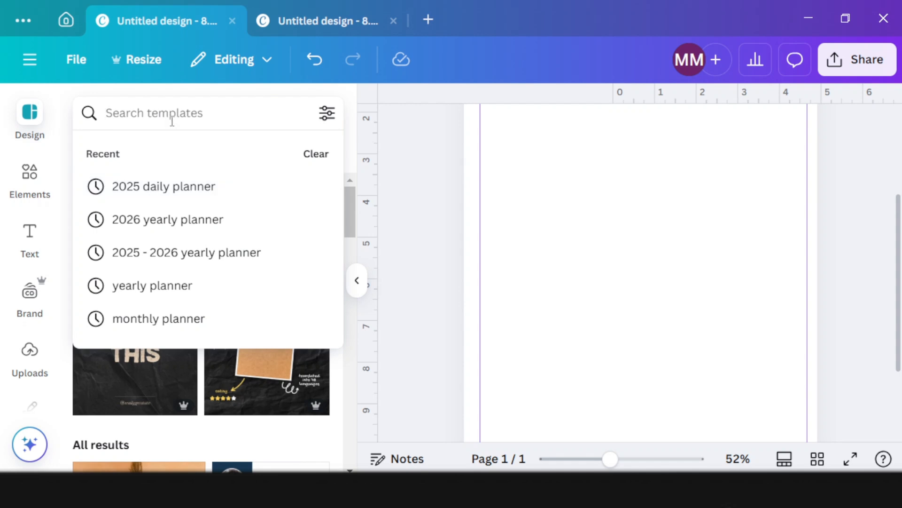
type("2025 calendar")
key("Return")
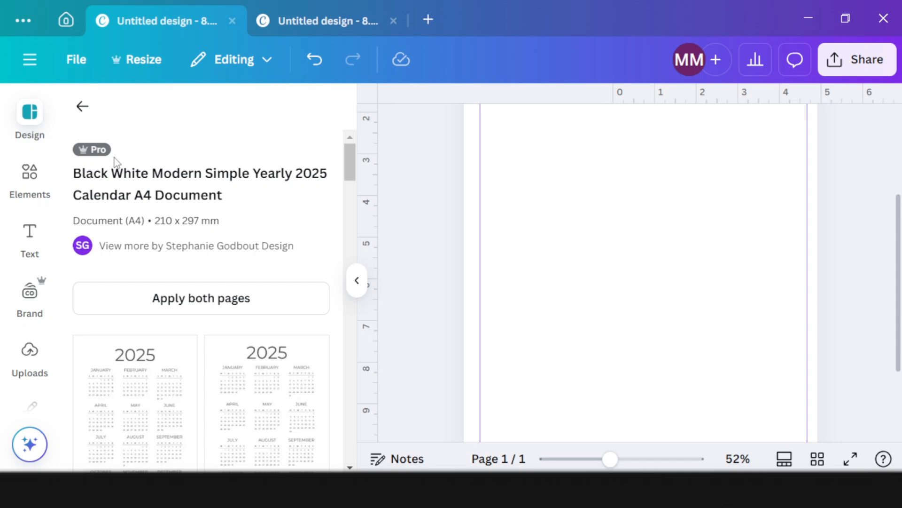
Apply both pages of the Black White Modern Simple Yearly 2025 Calendar template to the design
left_click(174, 305)
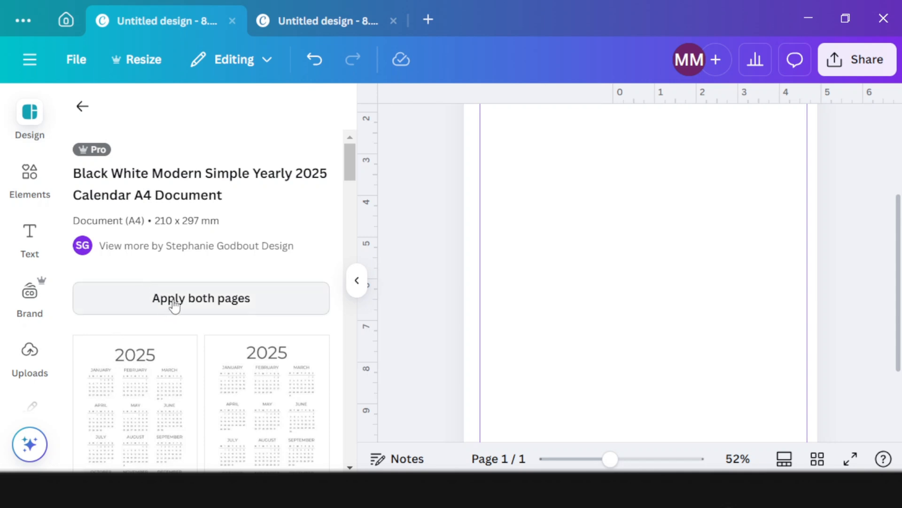
left_click(621, 314)
scroll(650, 310, "up", 10)
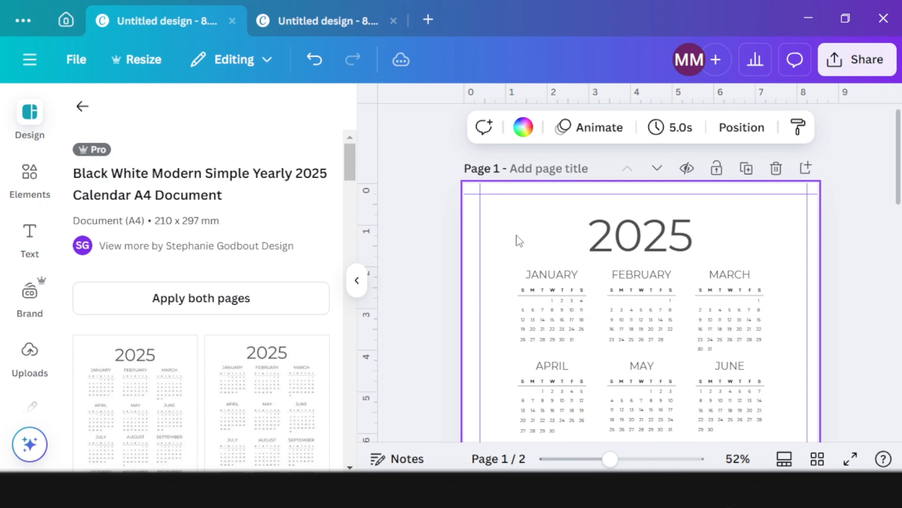
Change the font of the 2025 title on both calendar pages to League Spartan
left_click(647, 242)
left_click(440, 128)
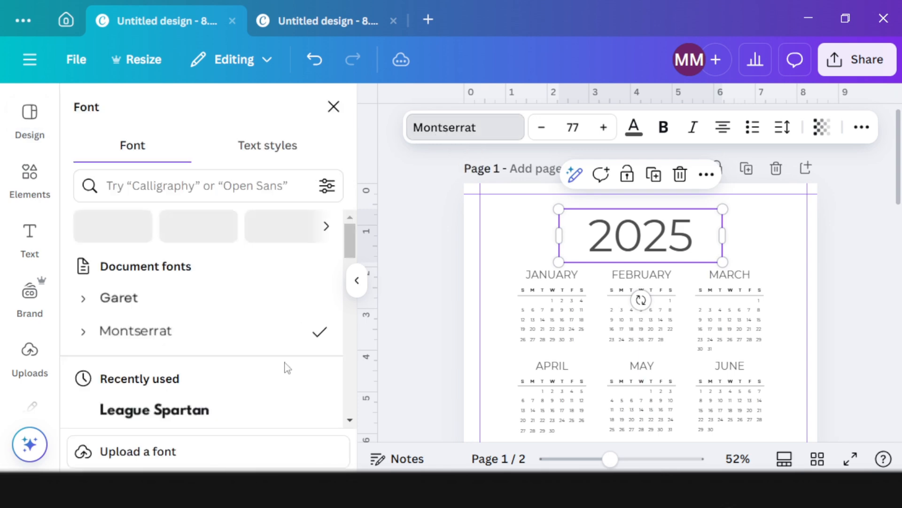
left_click(176, 411)
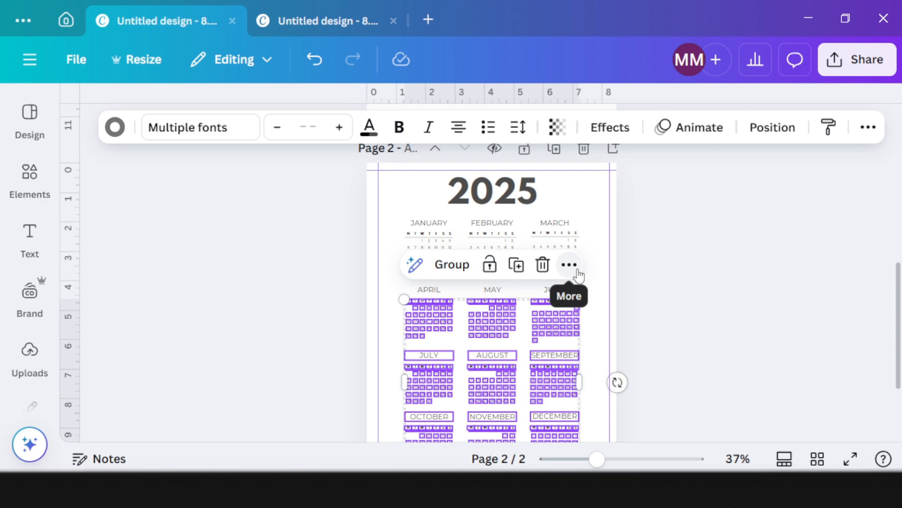
Delete all the calendar content on page 2, leaving the page blank
key("Delete")
left_click_drag(638, 290, 391, 179)
key("Delete")
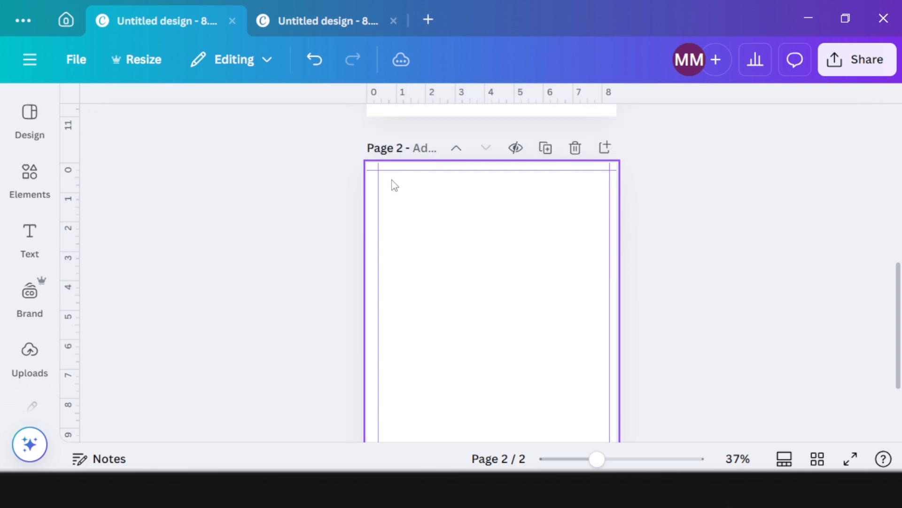
Duplicate the blank page 2 repeatedly until the design has nine pages
scroll(421, 186, "up", 5)
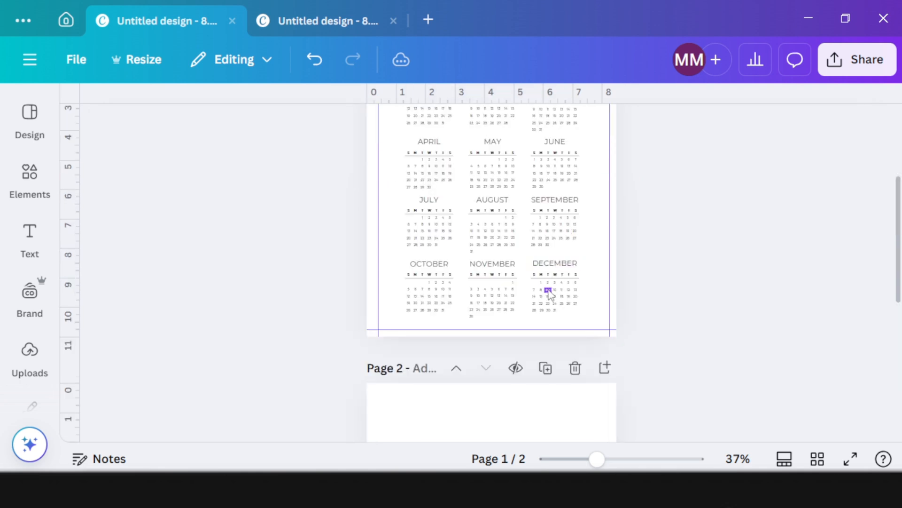
left_click(545, 370)
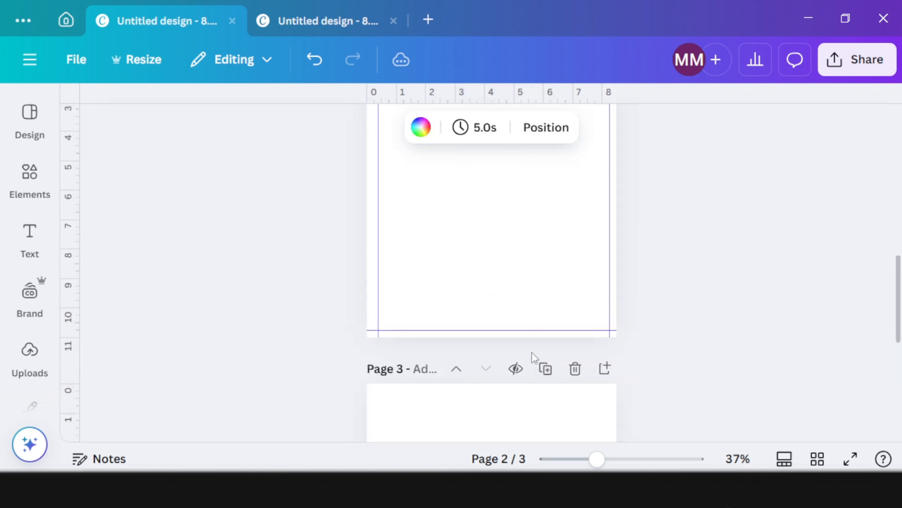
left_click(546, 369)
left_click(548, 383)
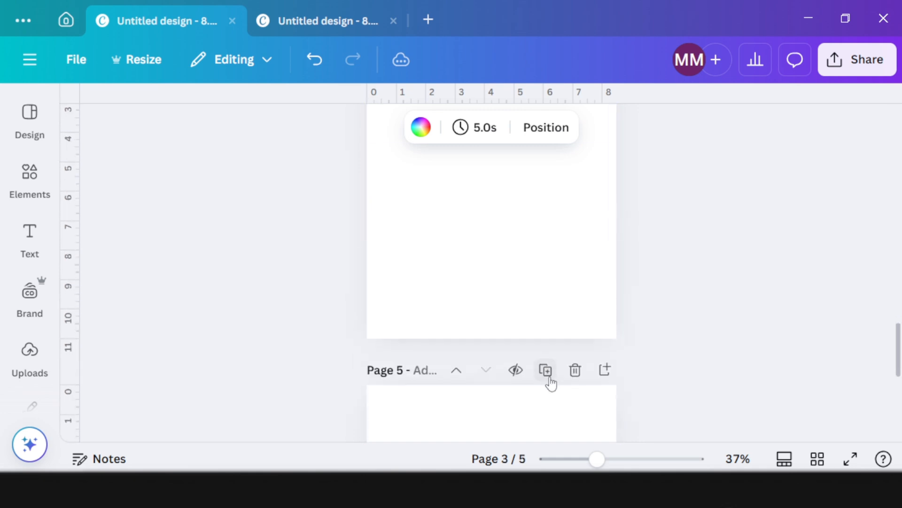
left_click(548, 383)
In the page overview, duplicate the blank pages 6 to 9 repeatedly to reach 33 pages, and return to the page editor
left_click(818, 458)
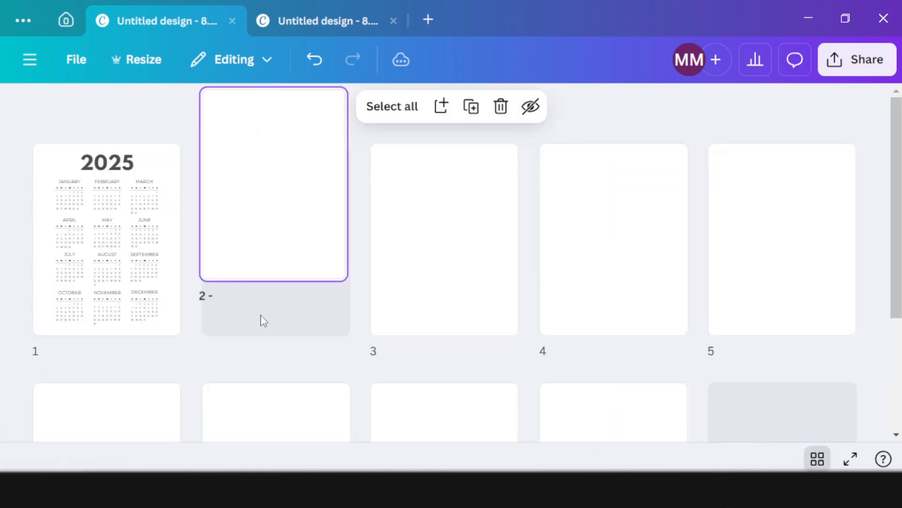
scroll(260, 318, "down", 3)
left_click_drag(744, 423, 85, 288)
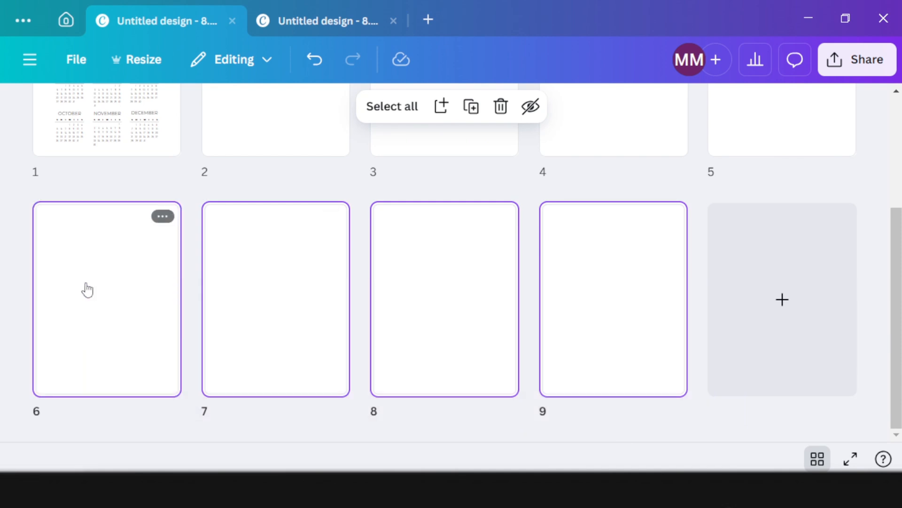
left_click(471, 108)
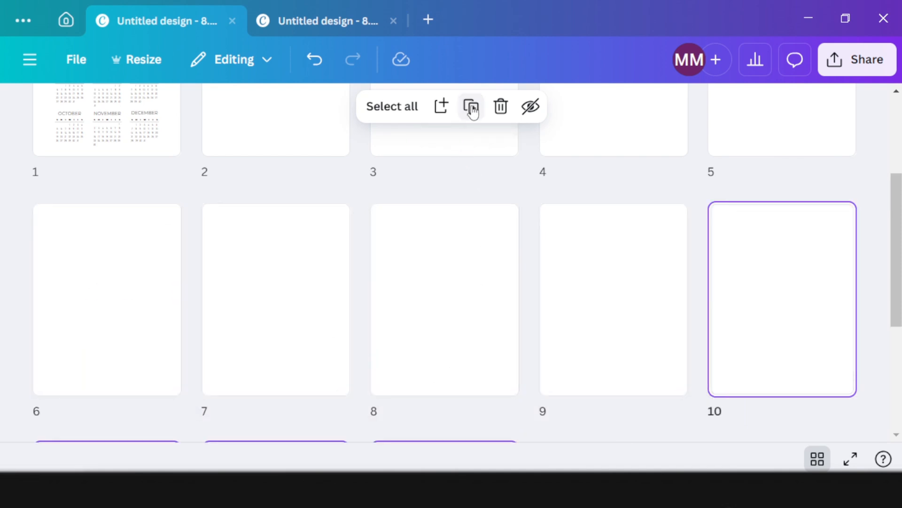
left_click(471, 108)
left_click(472, 108)
left_click(471, 108)
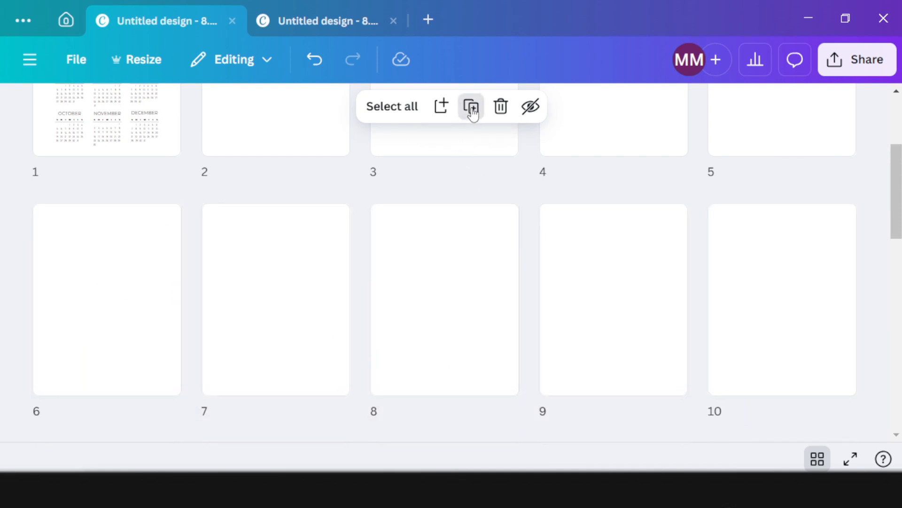
left_click(471, 108)
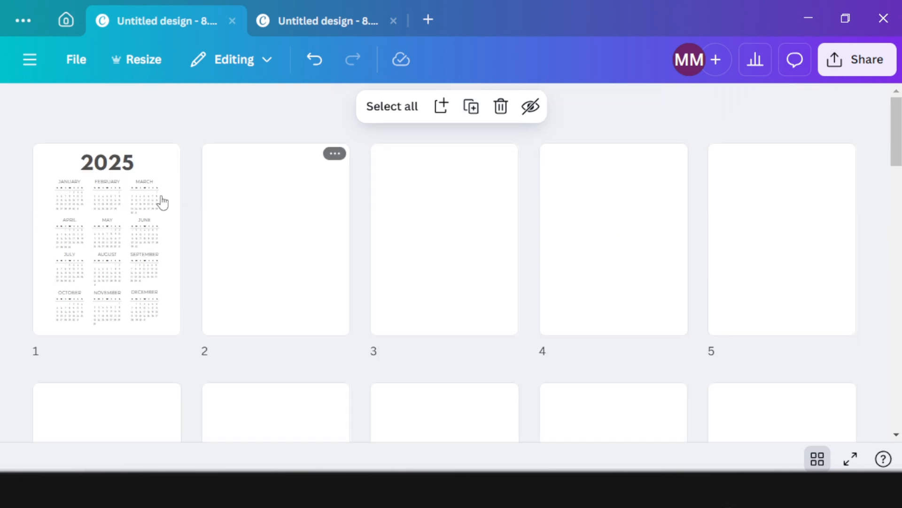
left_click(121, 223)
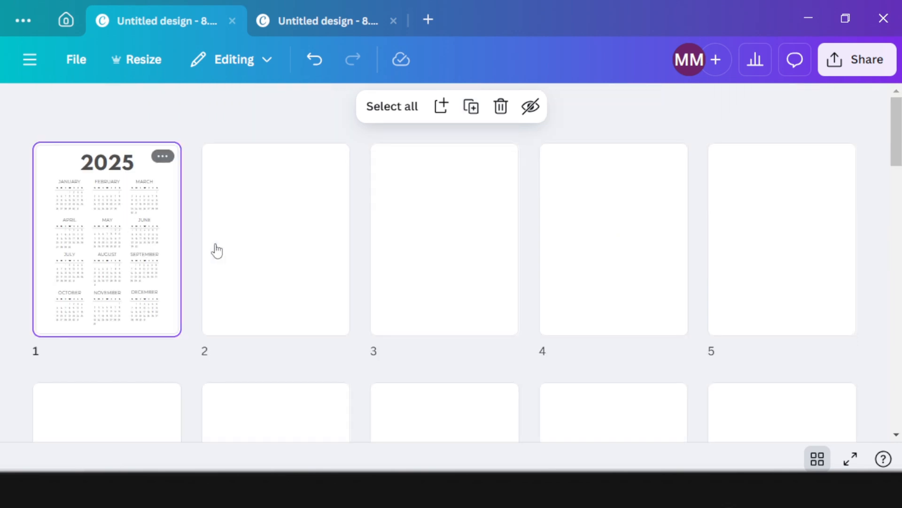
left_click(818, 460)
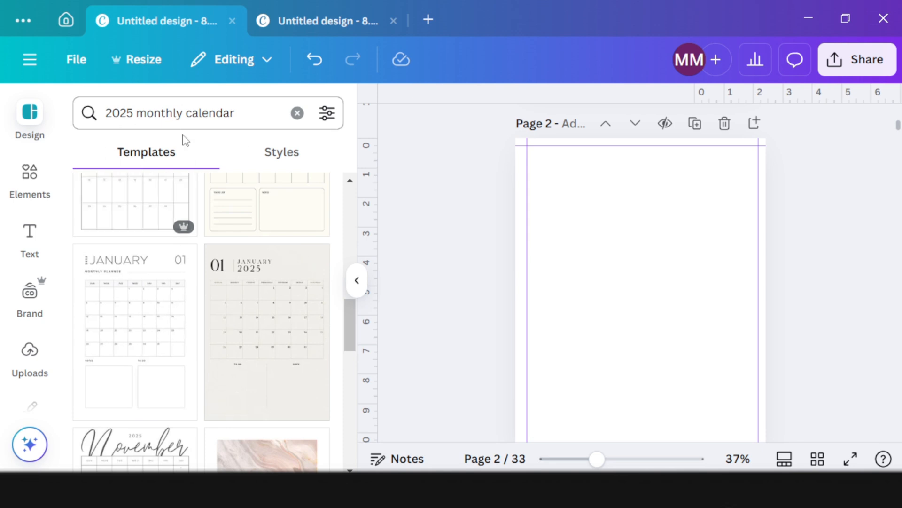
Search the templates for "2025 monthly calendar" and open the White Grey Minimalist Simple Monthly Planner
scroll(260, 312, "up", 2)
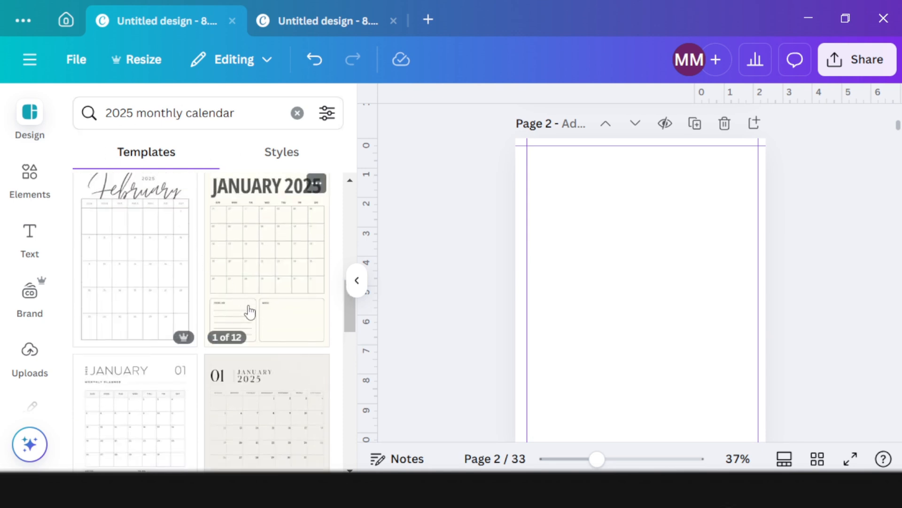
scroll(249, 312, "down", 2)
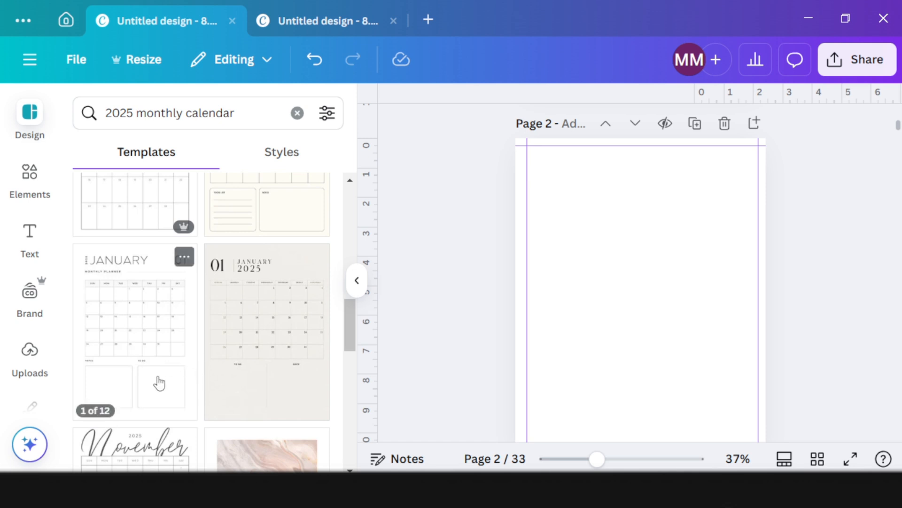
left_click(145, 323)
Apply the planner template's month pages in order, with February on page 3 through December on page 13
left_click(266, 292)
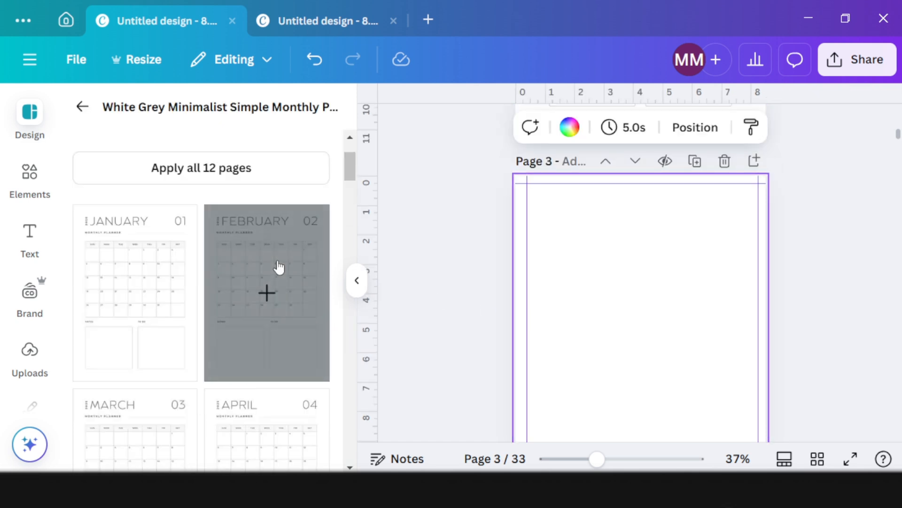
scroll(266, 185, "down", 2)
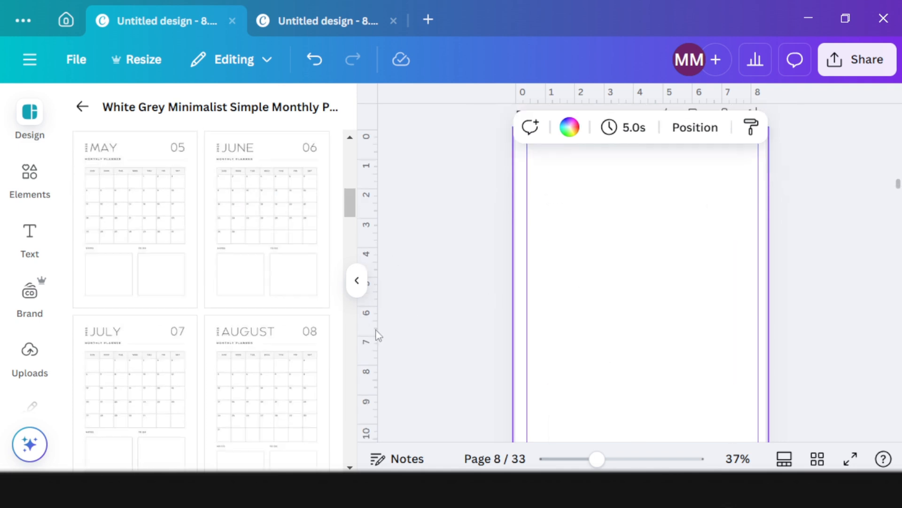
left_click(117, 359)
scroll(526, 312, "down", 5)
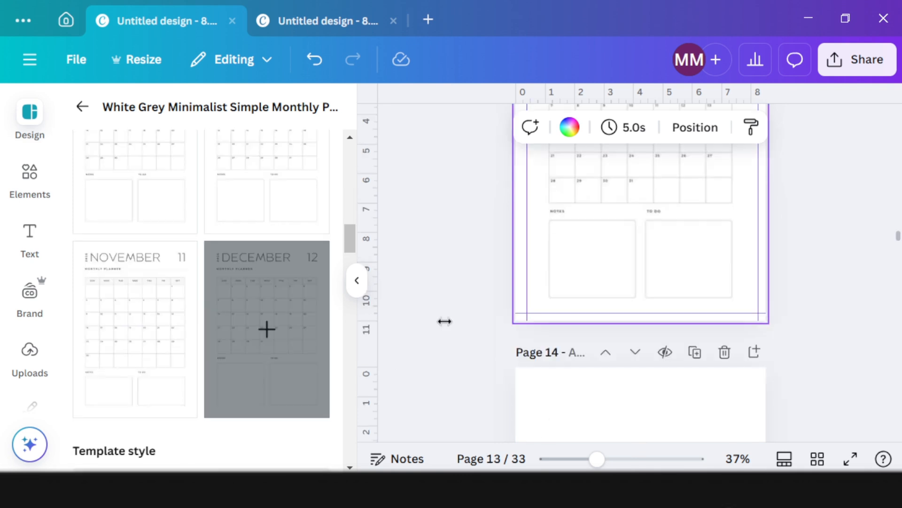
Review the monthly planner pages against the margin guides, from December back to the yearly calendar on page 1
scroll(703, 332, "up", 12)
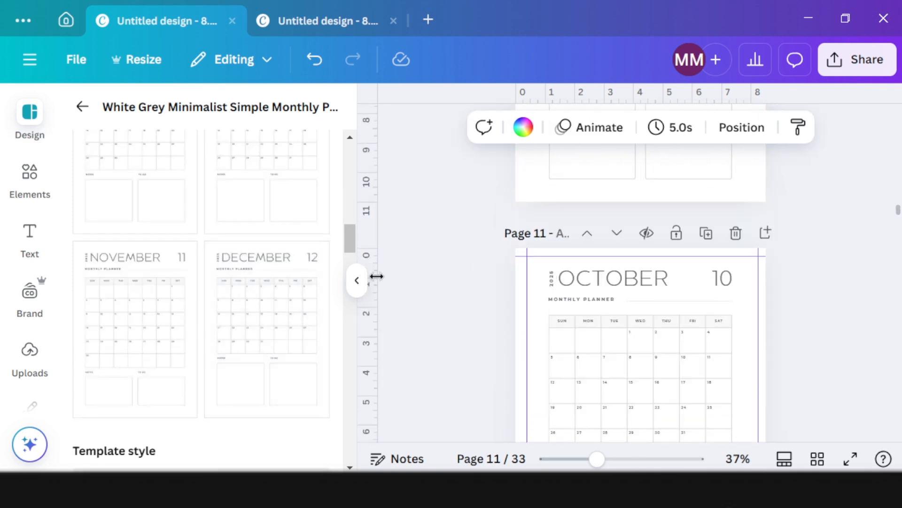
left_click(357, 281)
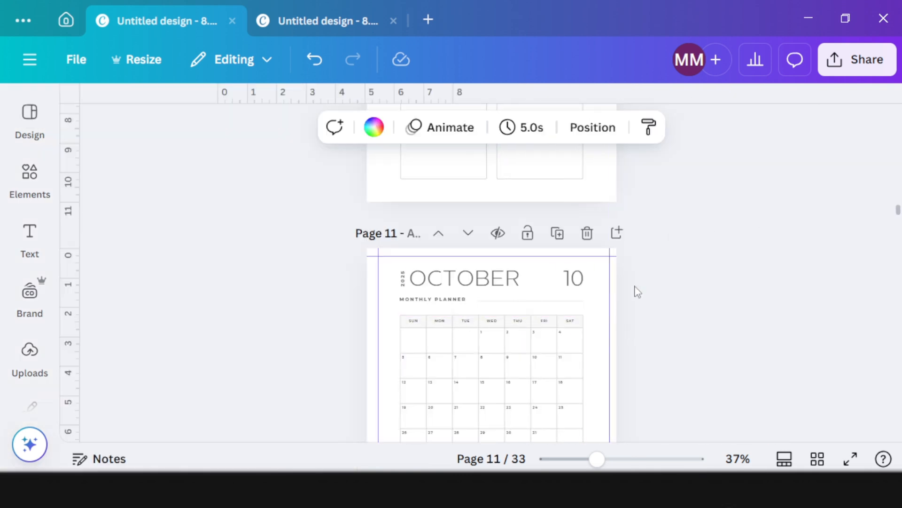
scroll(623, 295, "up", 7)
scroll(640, 249, "up", 15)
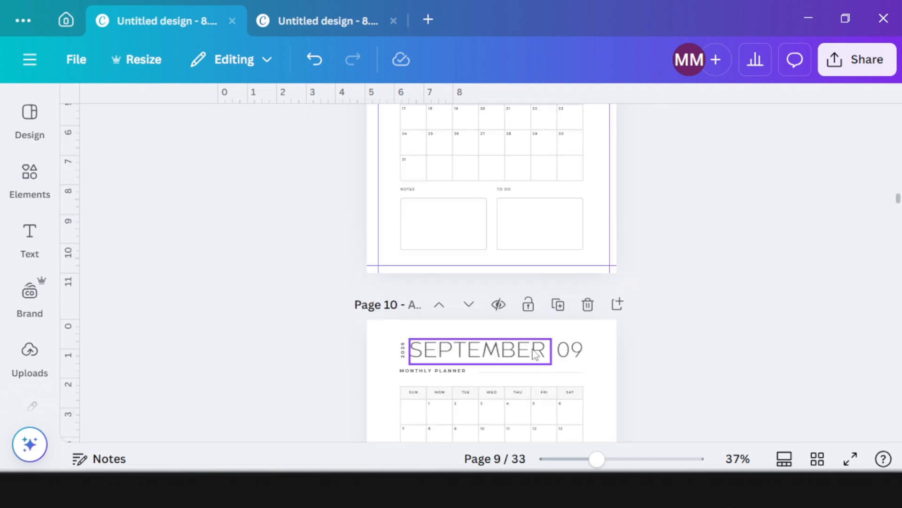
scroll(645, 241, "up", 15)
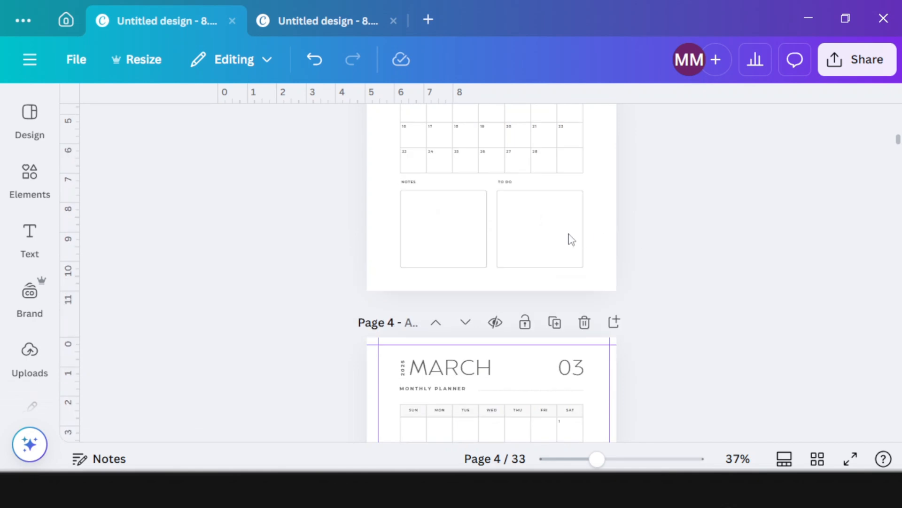
scroll(574, 233, "up", 10)
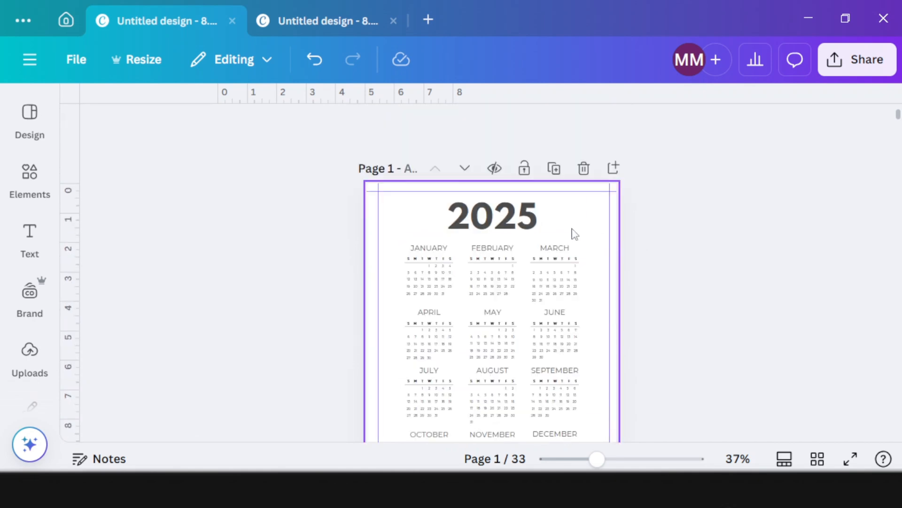
Set the JANUARY heading on page 2 to the Garet font in bold
left_click(512, 226)
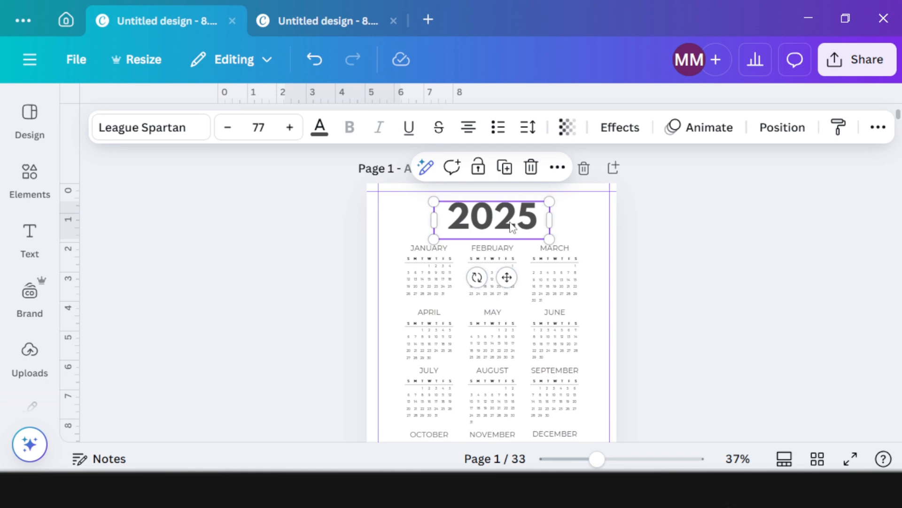
left_click(314, 68)
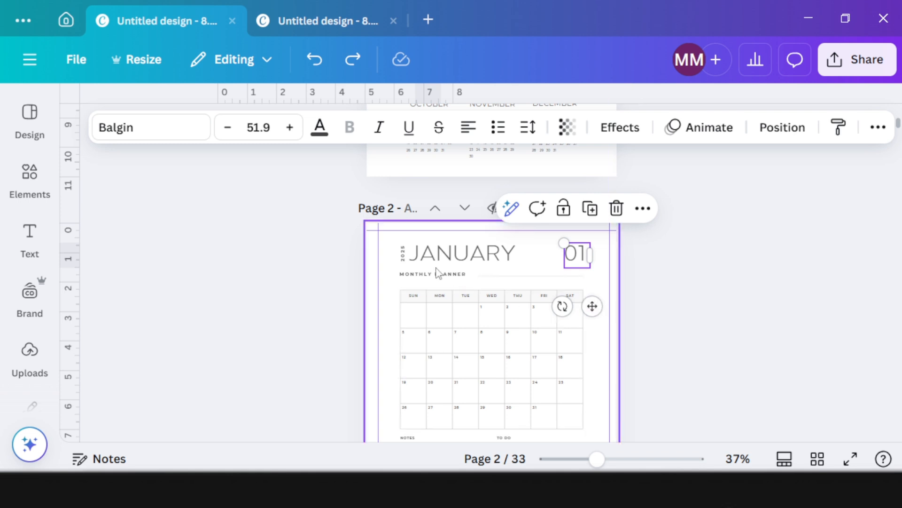
left_click(451, 258)
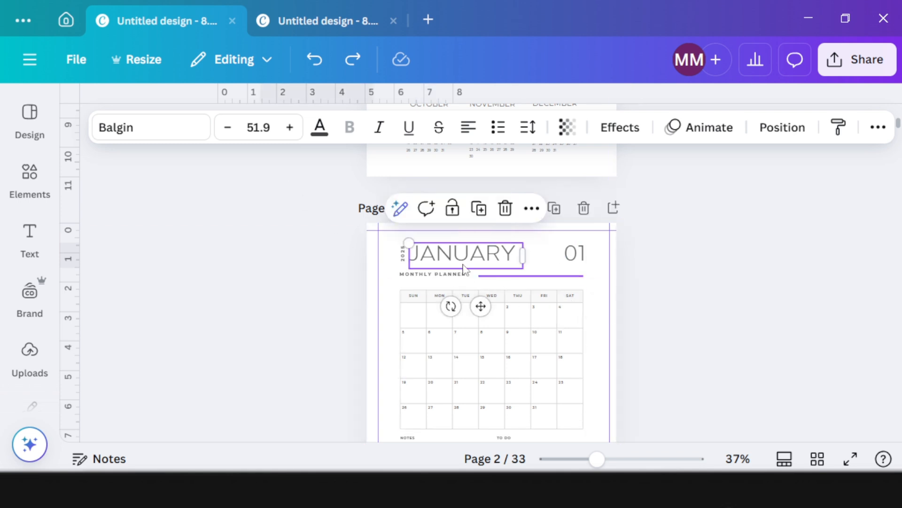
left_click(168, 131)
scroll(169, 329, "down", 3)
left_click(147, 300)
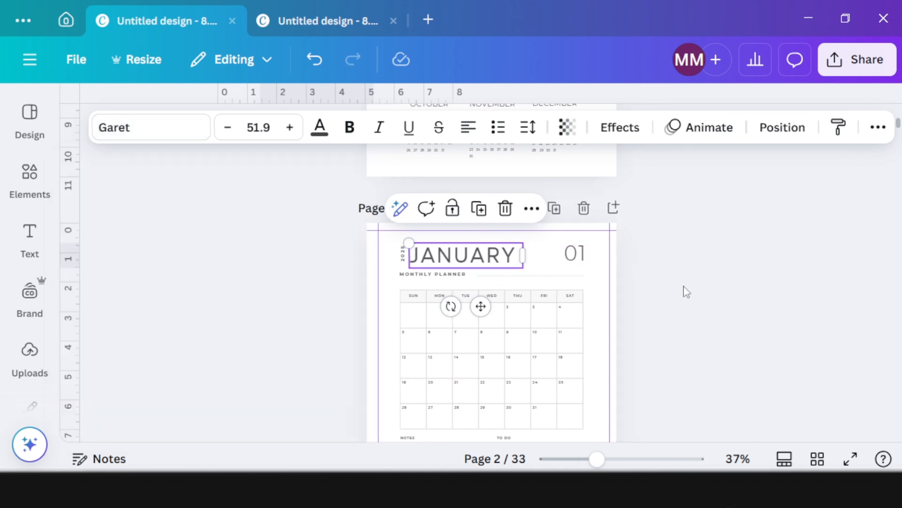
left_click(838, 128)
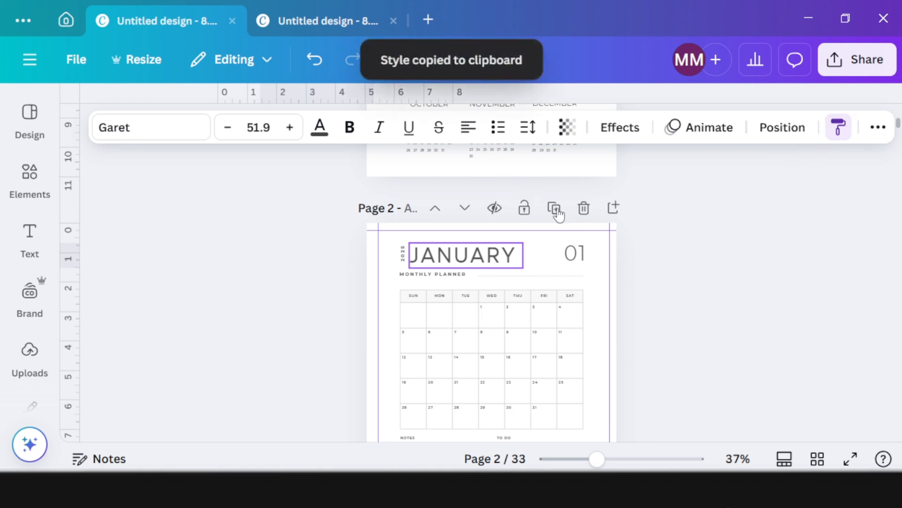
left_click(349, 127)
left_click(680, 259)
left_click(515, 257)
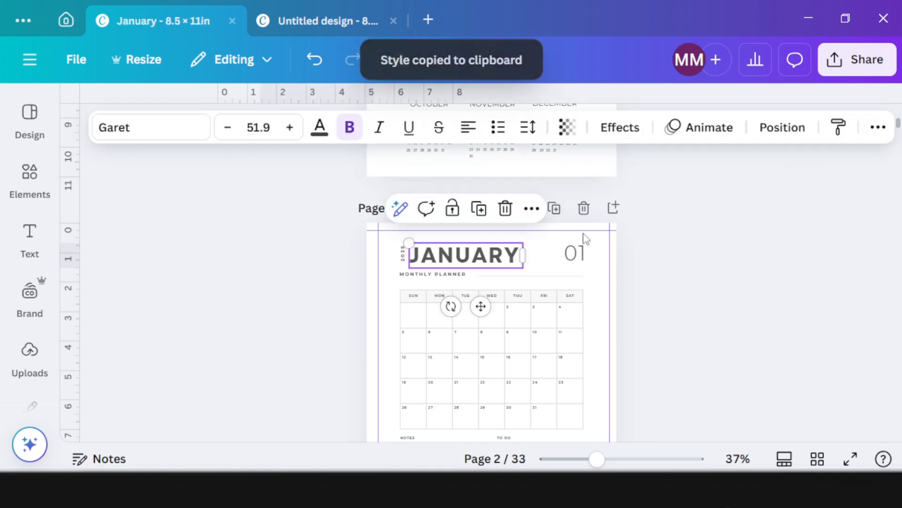
Copy the JANUARY heading's style onto the month number 01 and onto the FEBRUARY heading and its number 02 on page 3
left_click(838, 127)
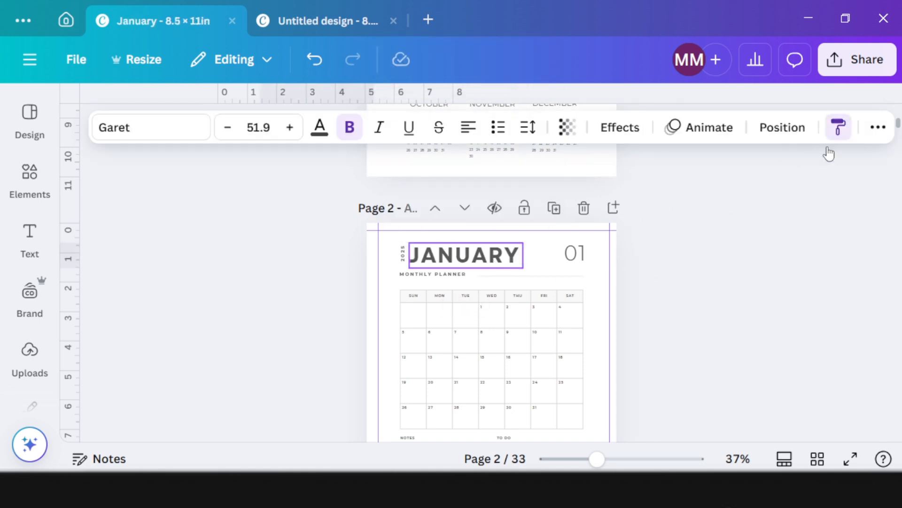
left_click(573, 255)
key("ctrl+z")
left_click(839, 127)
scroll(584, 358, "down", 7)
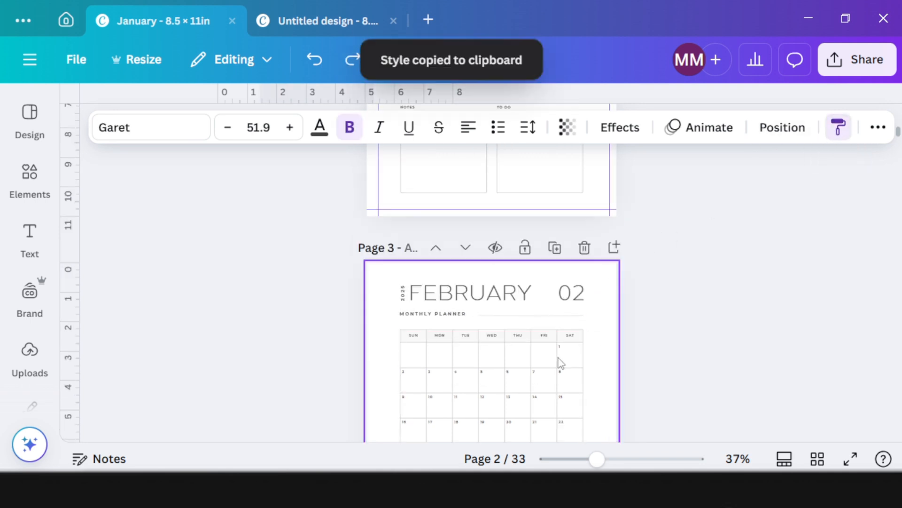
left_click(509, 292)
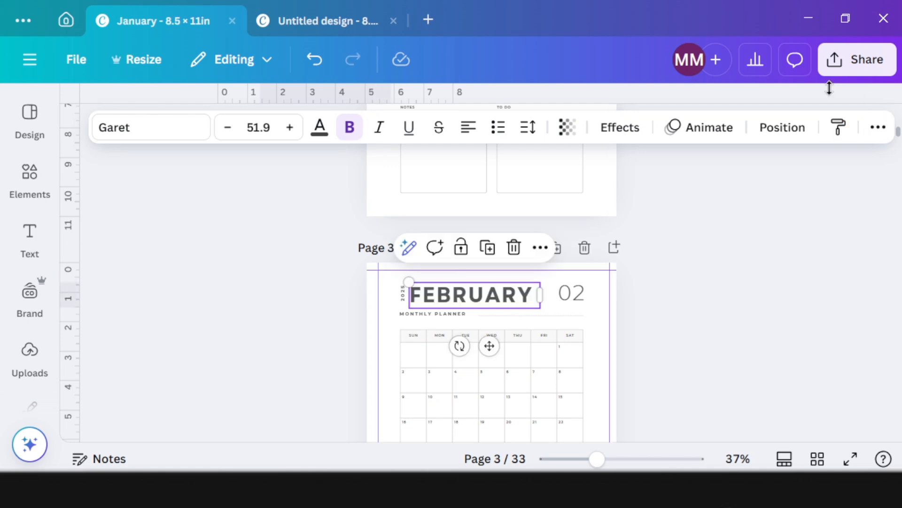
left_click(839, 127)
left_click(580, 302)
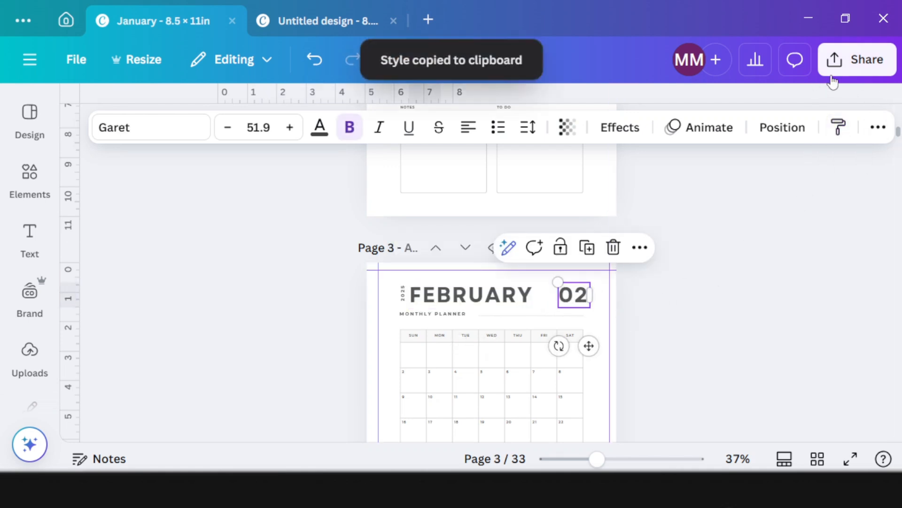
Apply the same bold Garet style to the month names and numbers from March on page 4 through December on page 13
scroll(446, 302, "down", 7)
left_click(447, 329)
key("ctrl+alt+c")
left_click(838, 126)
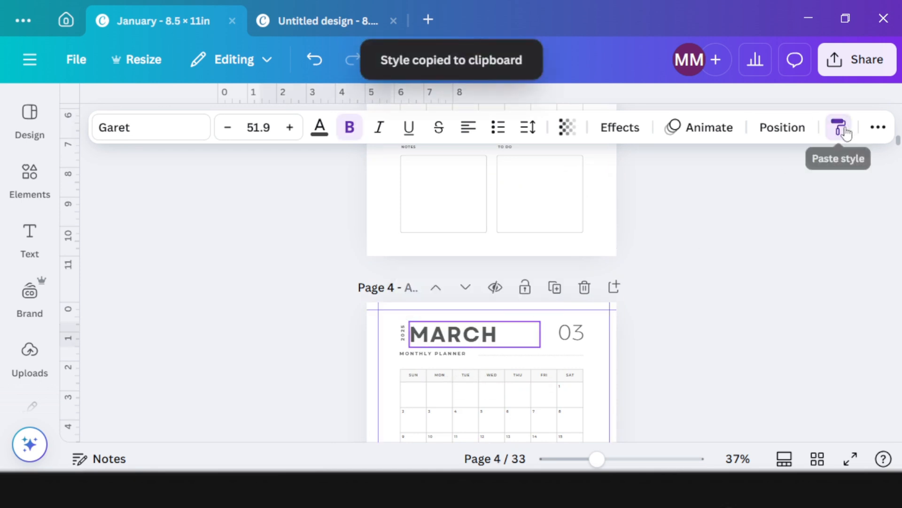
left_click(574, 333)
left_click(575, 332)
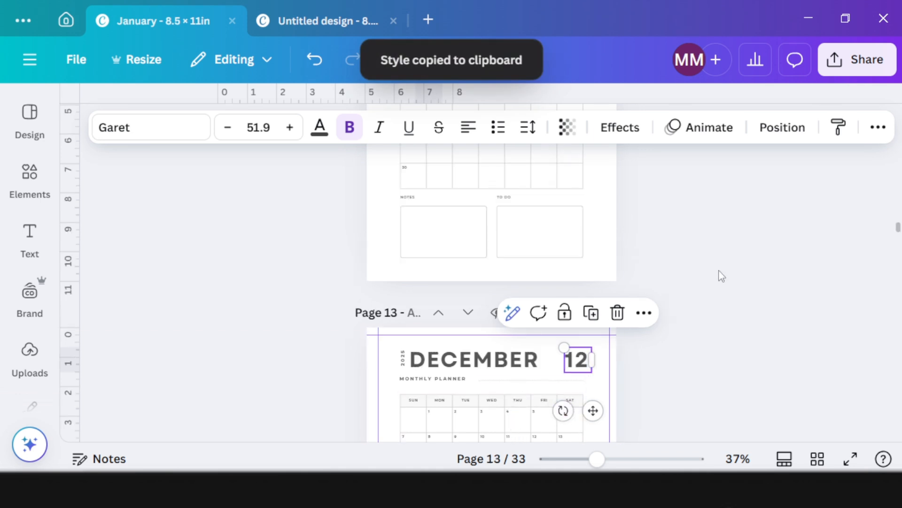
Search the templates for "weekly planner" and place a blank page 3 between the January and February pages
scroll(697, 292, "up", 6)
scroll(681, 301, "up", 10)
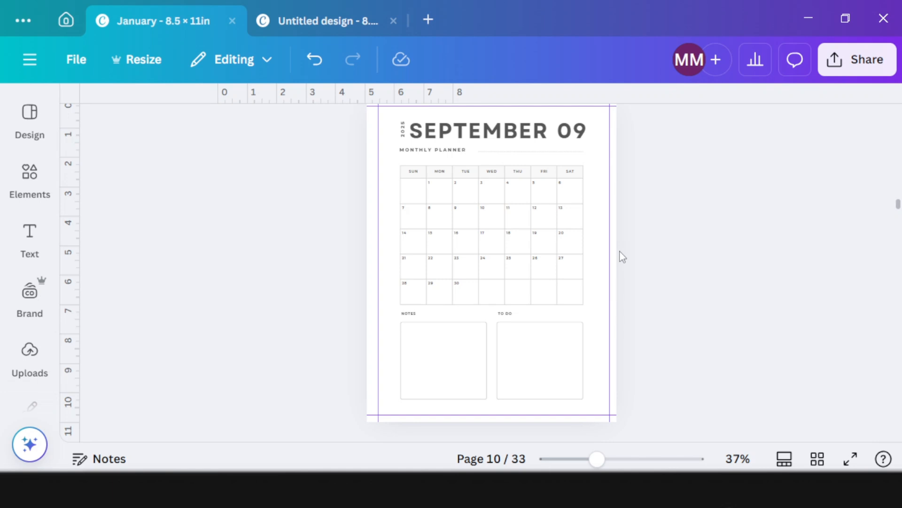
scroll(482, 225, "up", 10)
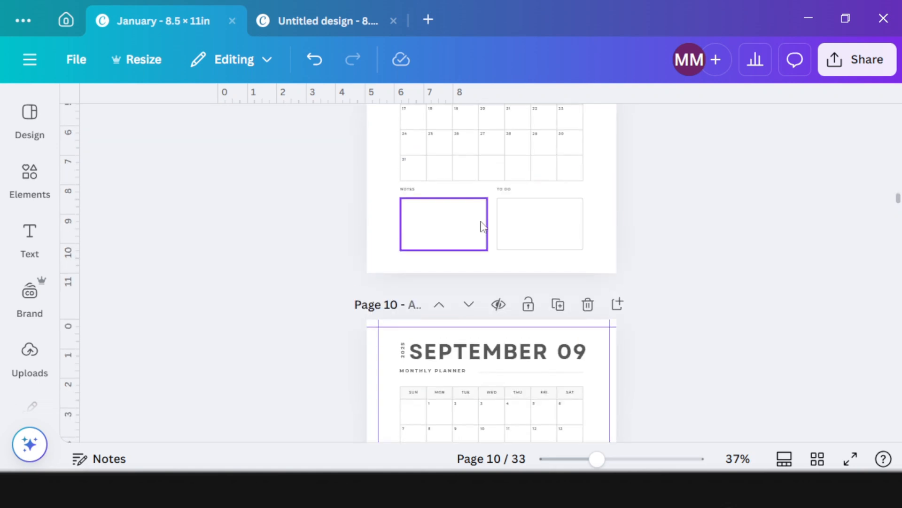
scroll(891, 288, "up", 5)
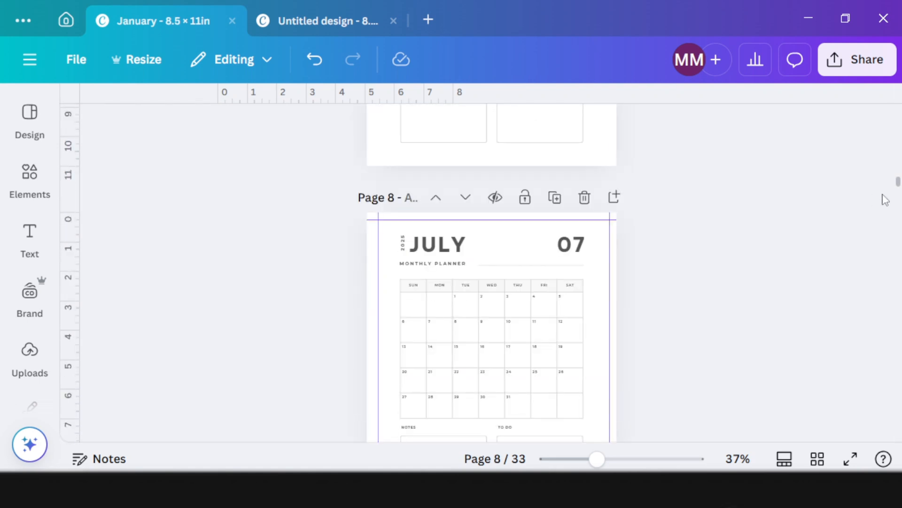
left_click_drag(897, 182, 896, 131)
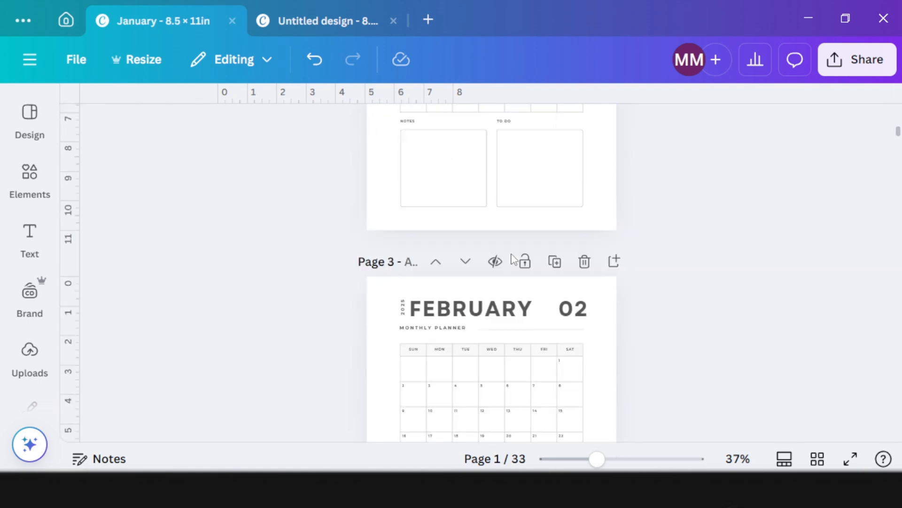
left_click(30, 120)
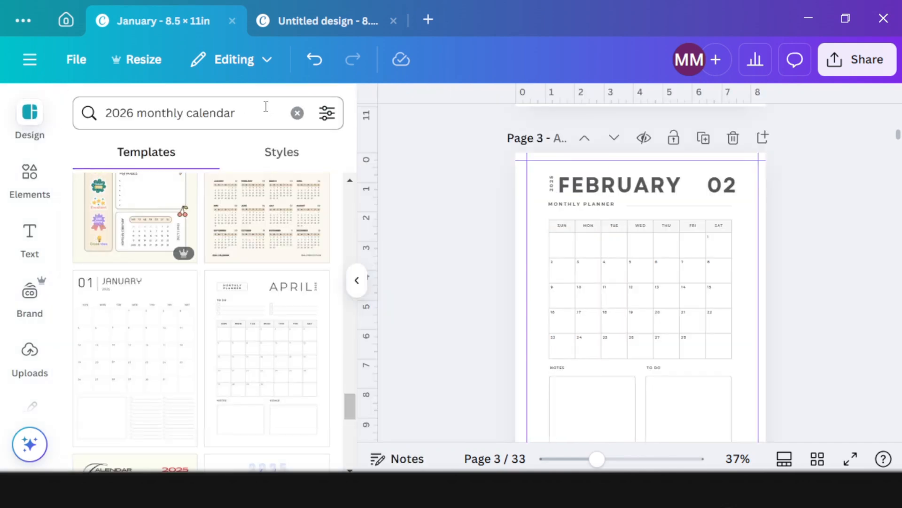
left_click(169, 100)
key("ctrl+a")
type("weekl")
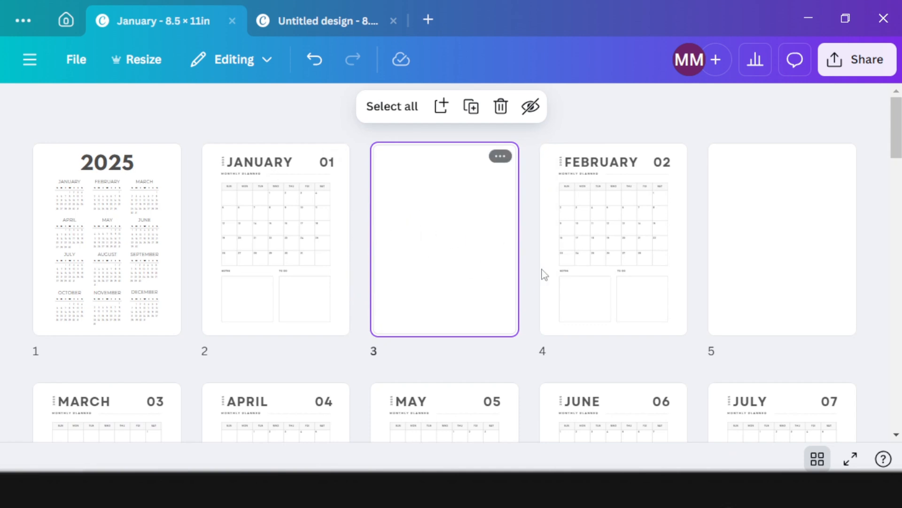
left_click(817, 460)
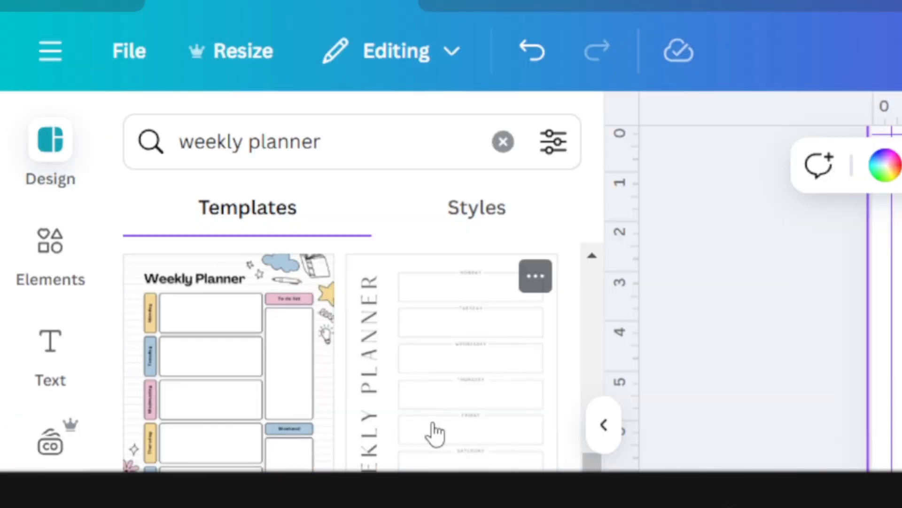
Apply the White Elegant, Minimalist A4 Weekly template to page 3 and check it against the margin guides
left_click(440, 386)
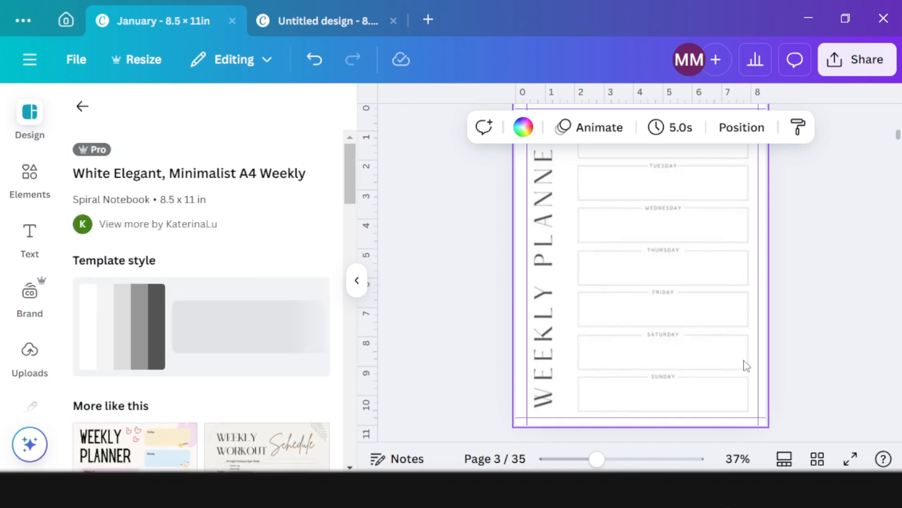
scroll(611, 226, "up", 3)
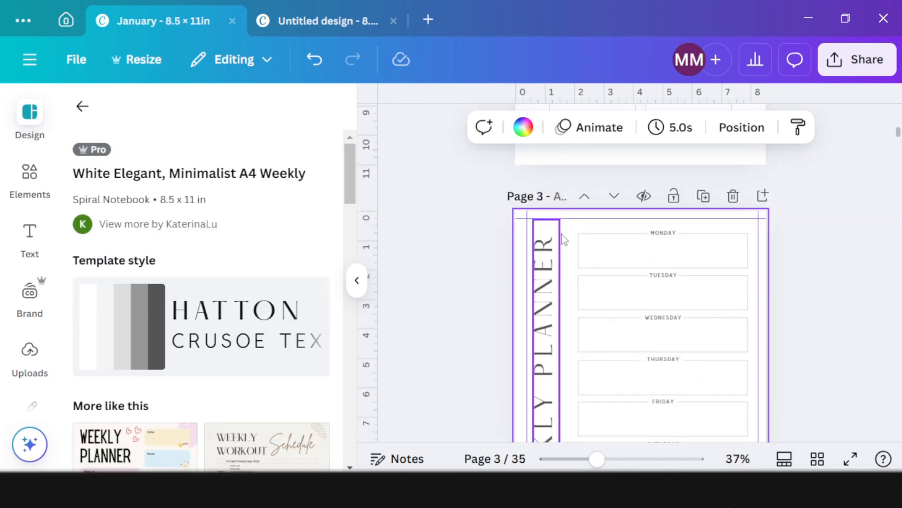
scroll(849, 297, "up", 2)
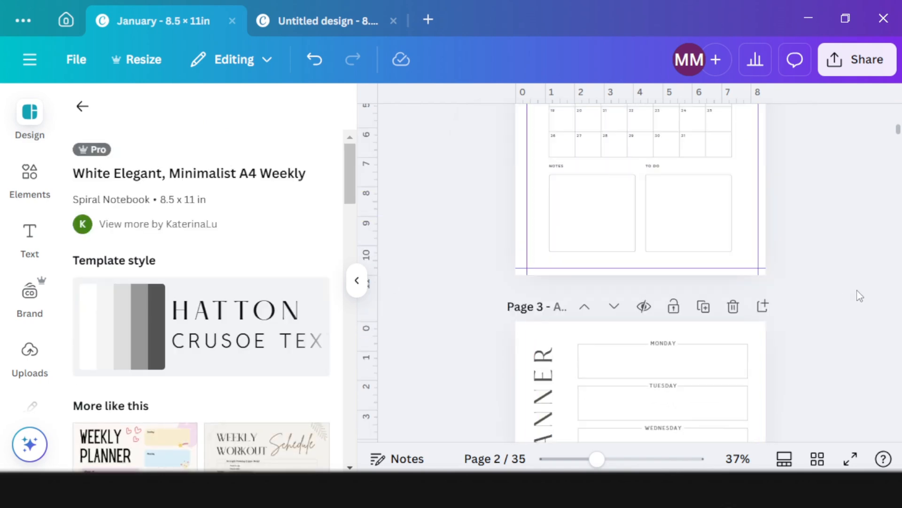
scroll(860, 297, "down", 4)
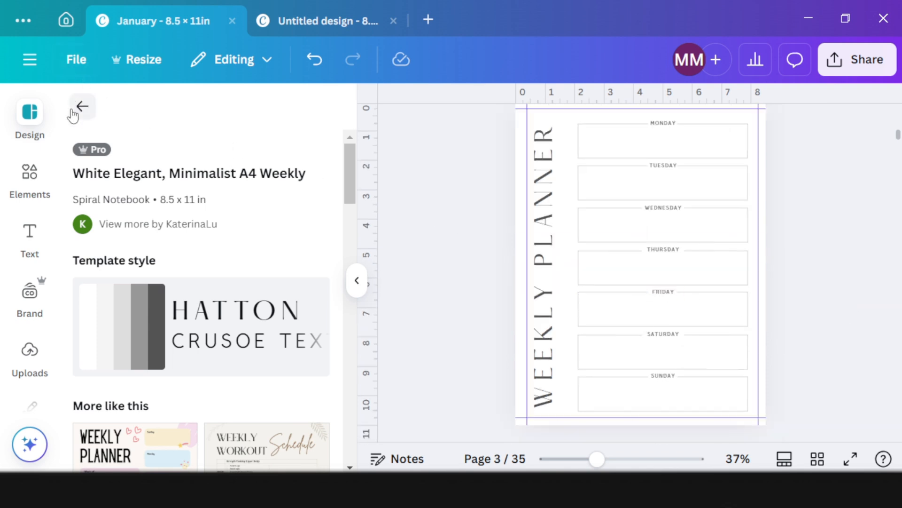
Search the templates for "planners" and insert a blank page as page 4, directly after the weekly planner
left_click(81, 107)
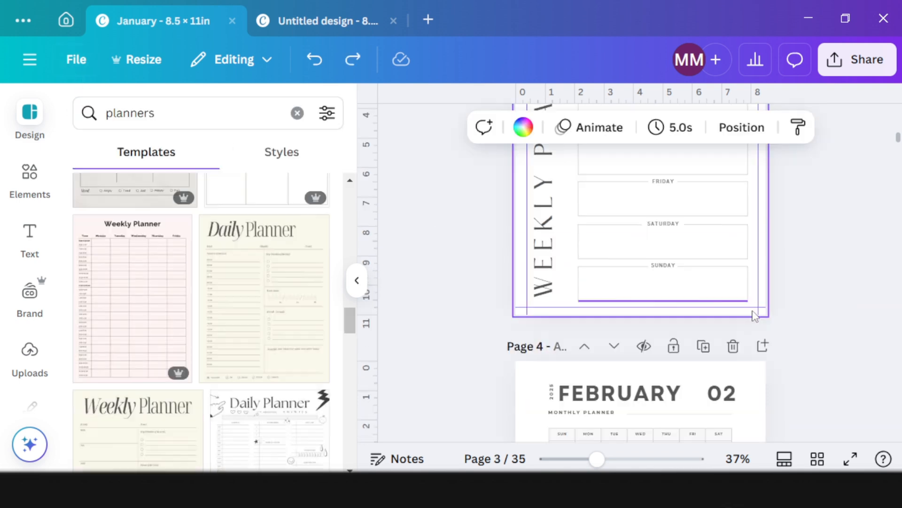
left_click(762, 347)
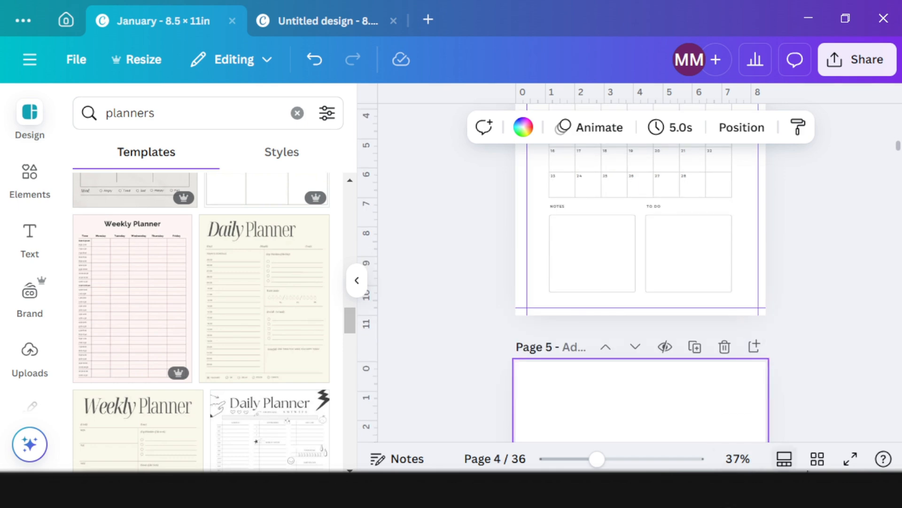
left_click(818, 460)
left_click_drag(524, 250, 520, 298)
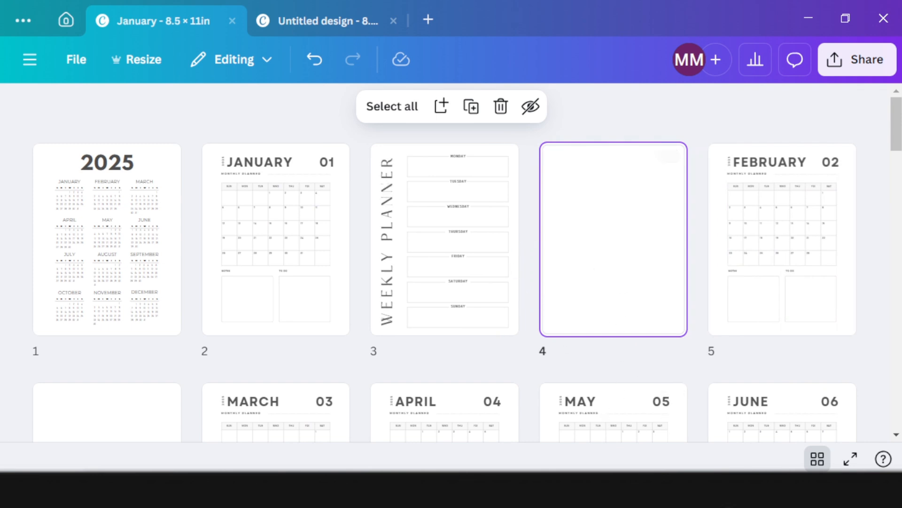
Apply the Cream Dark Grey Minimalist Daily Planner template to page 4 and change its background to white
left_click(818, 459)
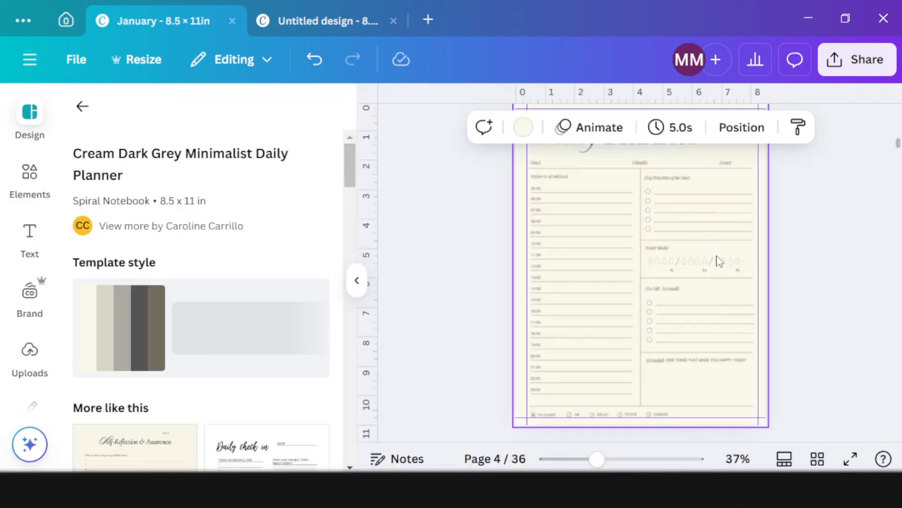
left_click(521, 131)
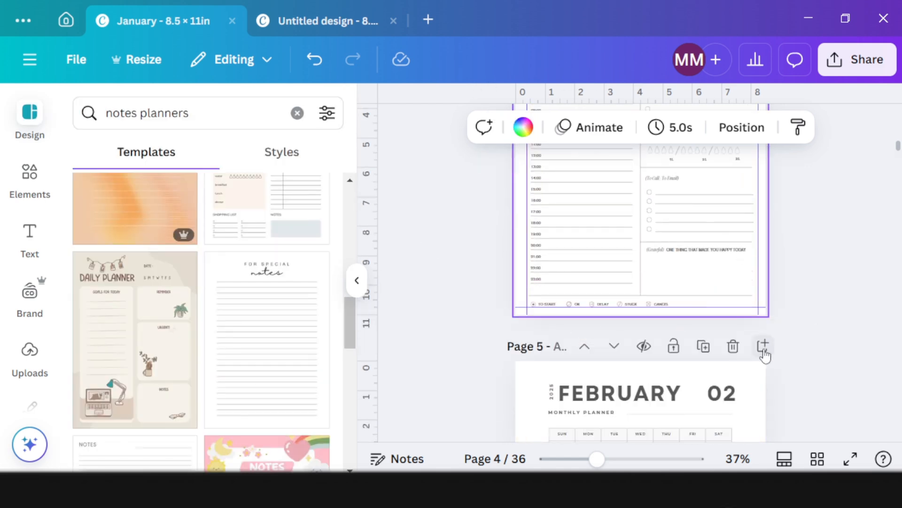
Add a blank page and place it as page 5, between the daily planner and February
left_click(763, 347)
left_click(816, 457)
left_click_drag(120, 418, 701, 197)
left_click(816, 459)
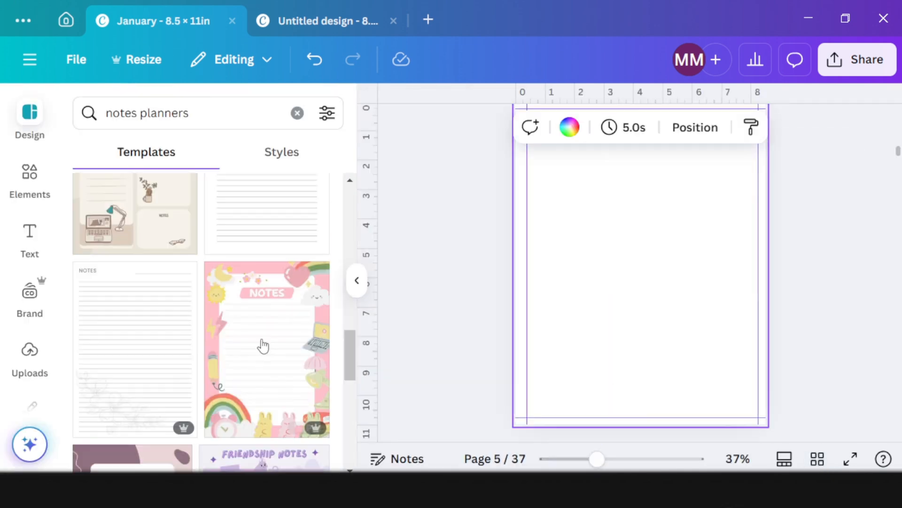
Apply the lined "For Special Notes" template to page 5 and check it against the margin guides
scroll(262, 347, "down", 3)
left_click(262, 362)
scroll(638, 256, "up", 2)
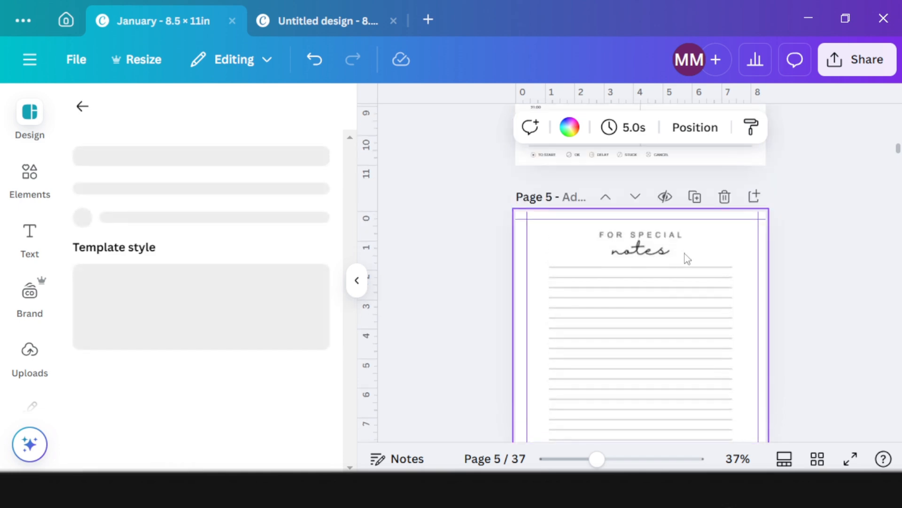
scroll(789, 271, "up", 2)
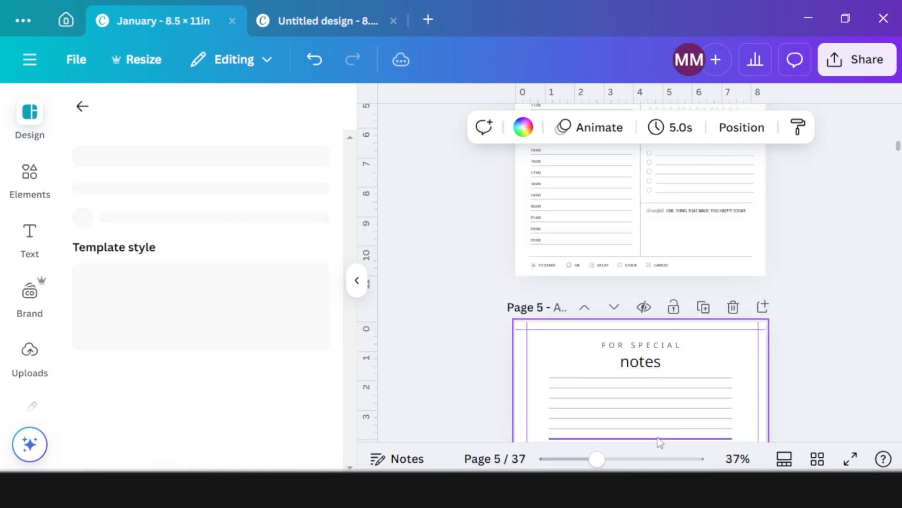
In the page overview, duplicate the weekly, daily and notes pages 3 to 5 and move the copies after February as pages 7 to 9
left_click(818, 458)
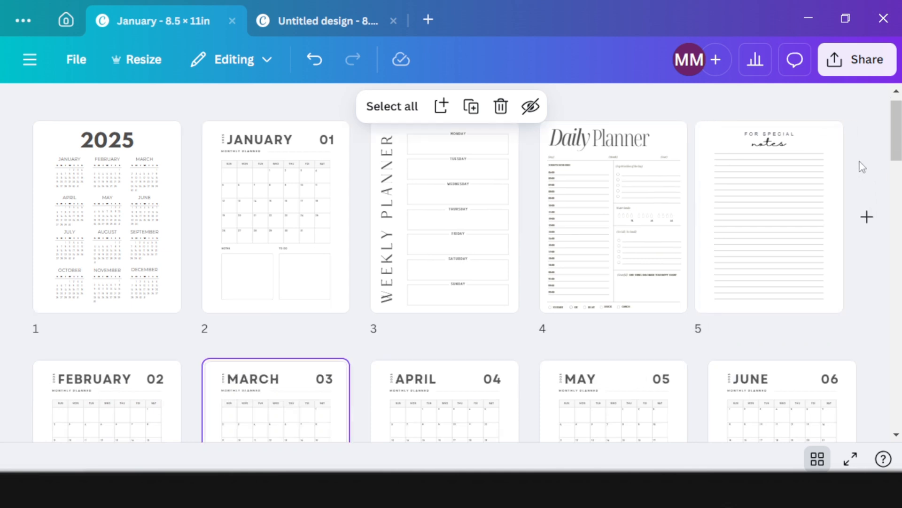
left_click_drag(841, 96, 444, 239)
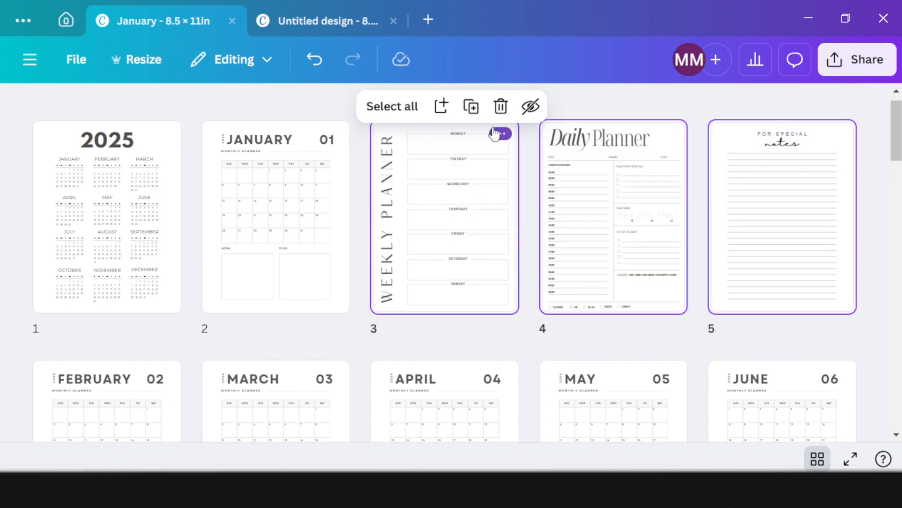
left_click(471, 106)
left_click_drag(596, 303, 91, 302)
left_click_drag(633, 255, 292, 338)
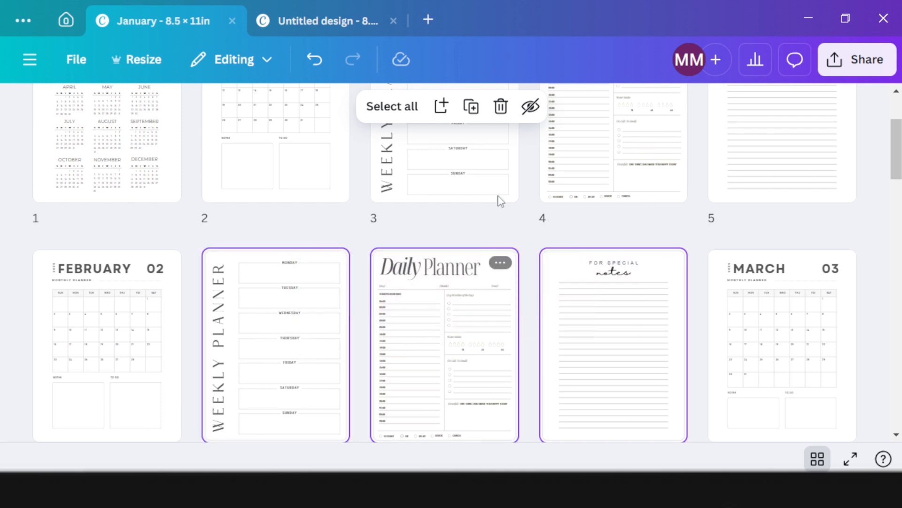
Duplicate the selected weekly, daily and notes pages and move the copies after the March page as pages 11 to 13
left_click(471, 107)
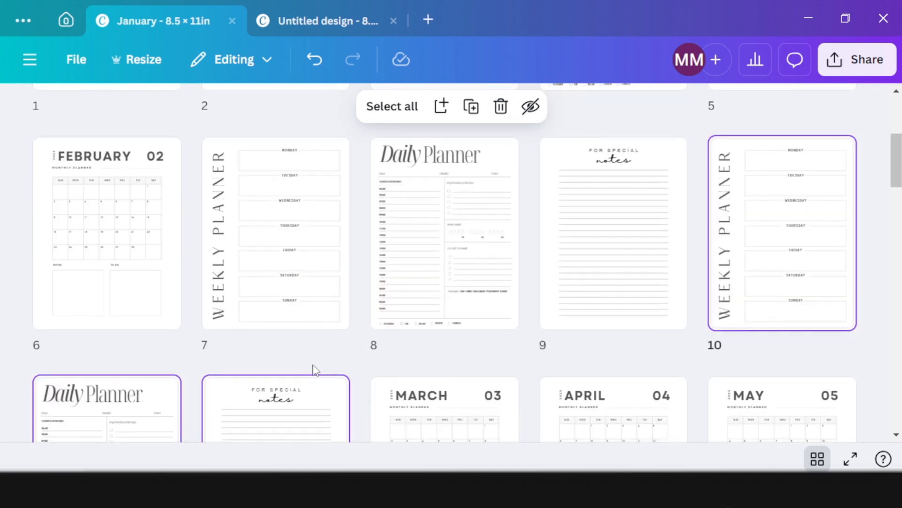
scroll(441, 328, "down", 2)
left_click_drag(446, 329, 708, 226)
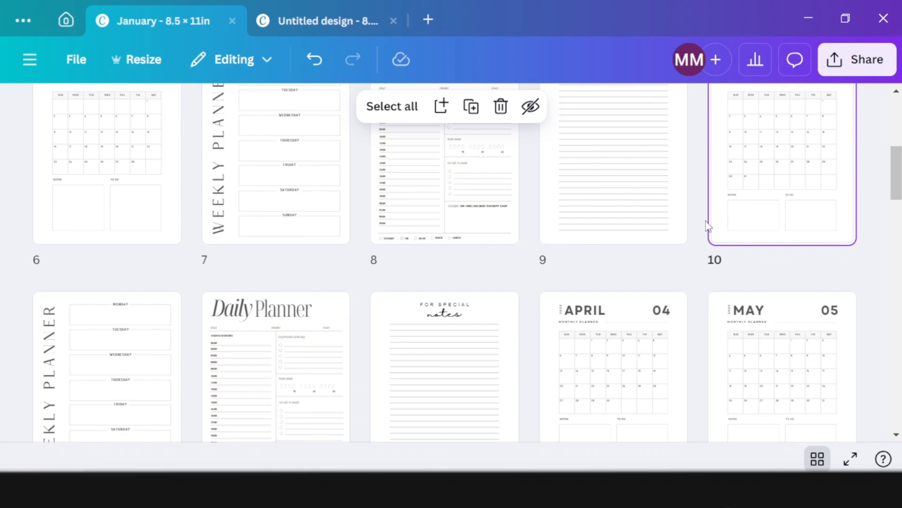
Review the page overview from the 2025 yearly calendar to the December section, checking the planner pages after each month
scroll(708, 225, "up", 6)
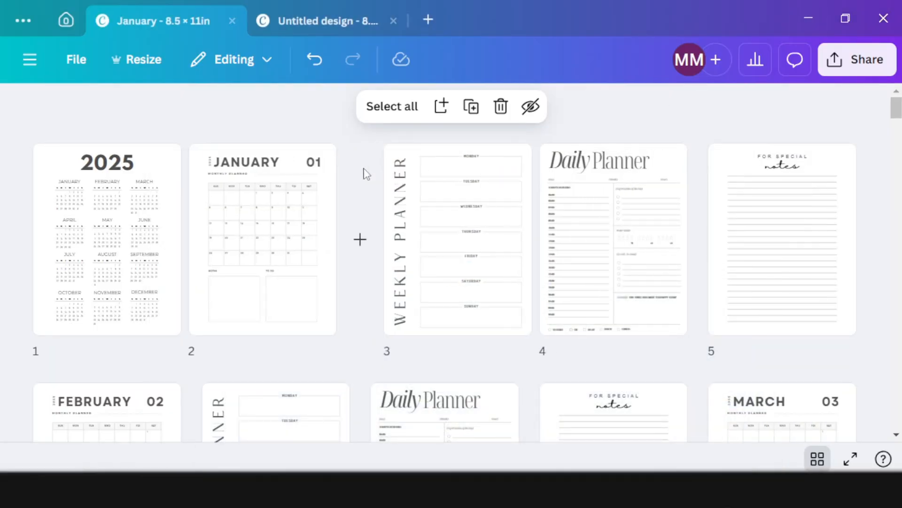
scroll(399, 197, "down", 2)
scroll(398, 206, "down", 10)
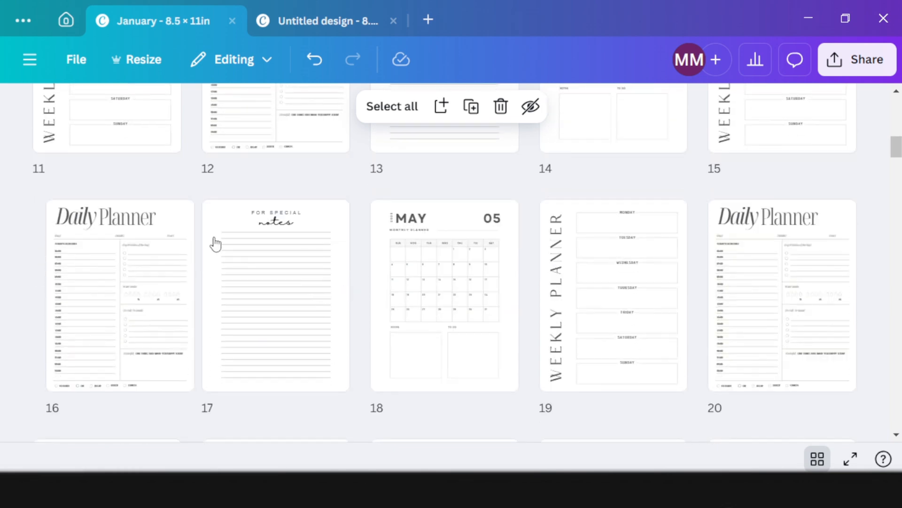
scroll(249, 270, "up", 10)
scroll(578, 309, "down", 20)
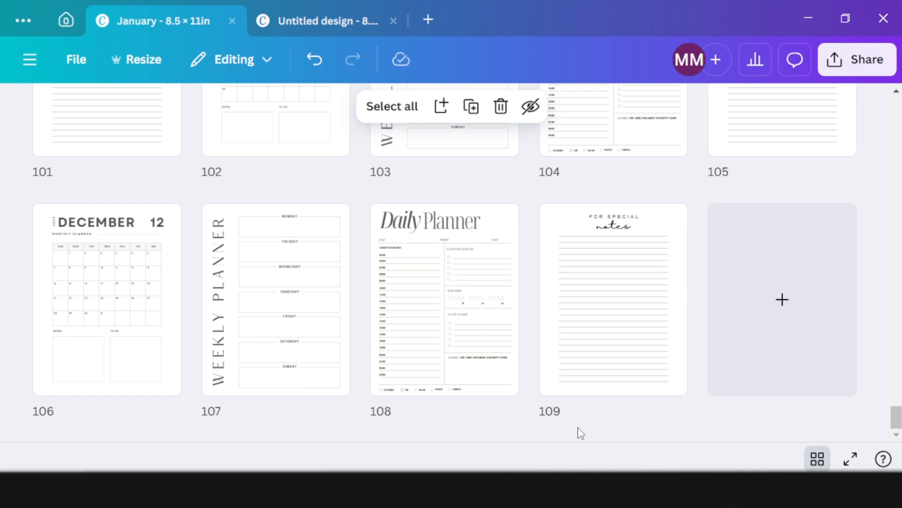
Set the planner's download to PDF Print with Flatten PDF enabled and the CMYK color profile
left_click(860, 59)
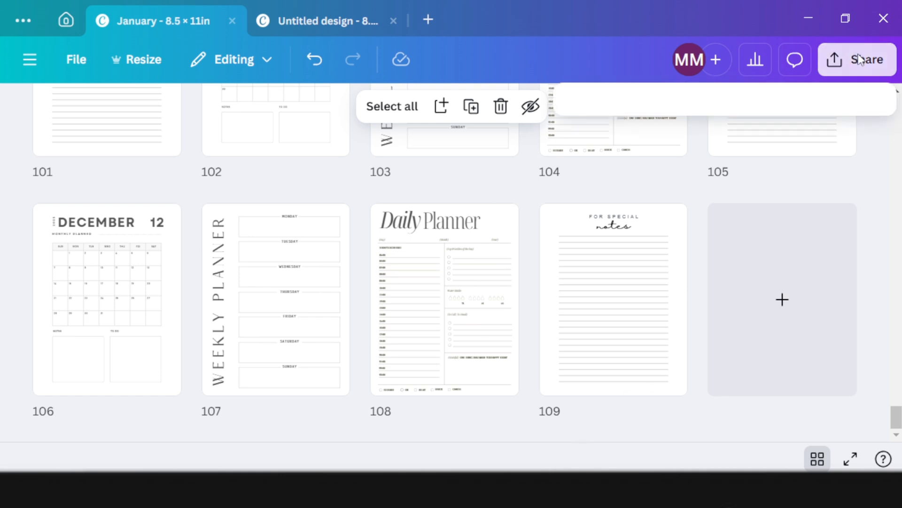
scroll(640, 337, "down", 2)
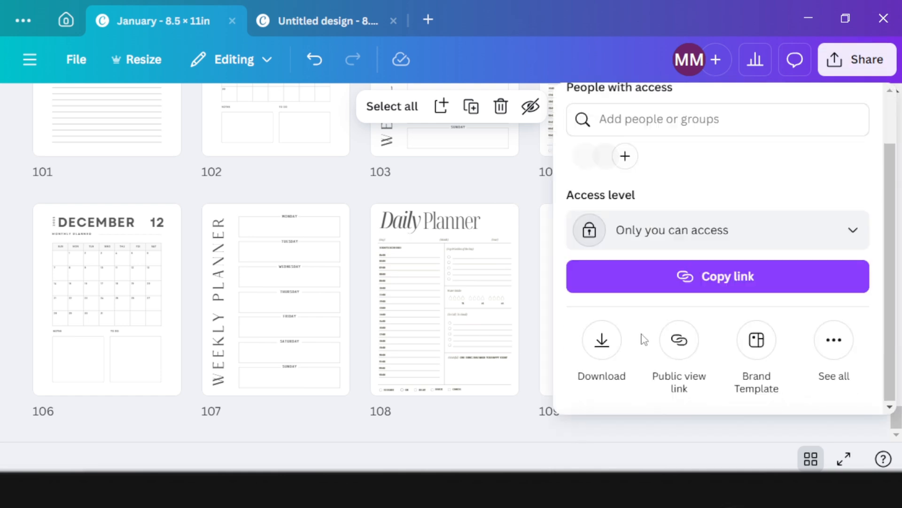
left_click(618, 351)
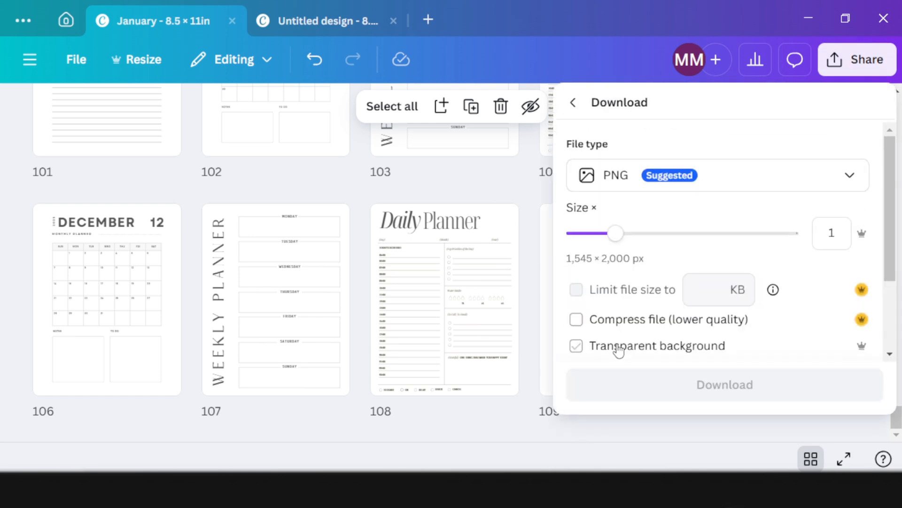
left_click(611, 178)
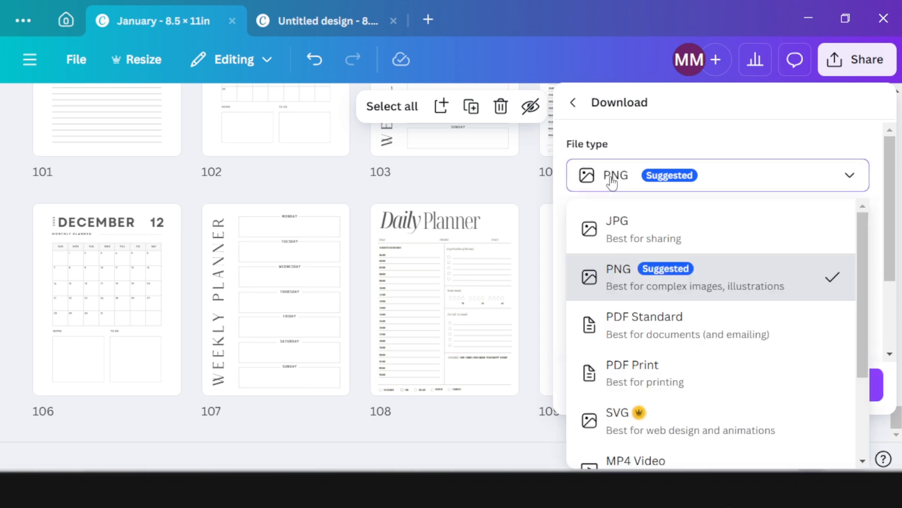
left_click(679, 379)
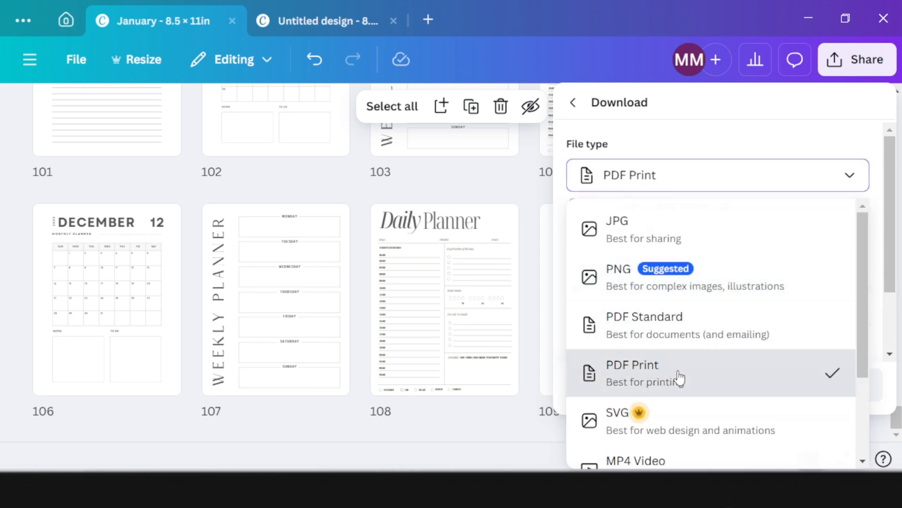
left_click(576, 231)
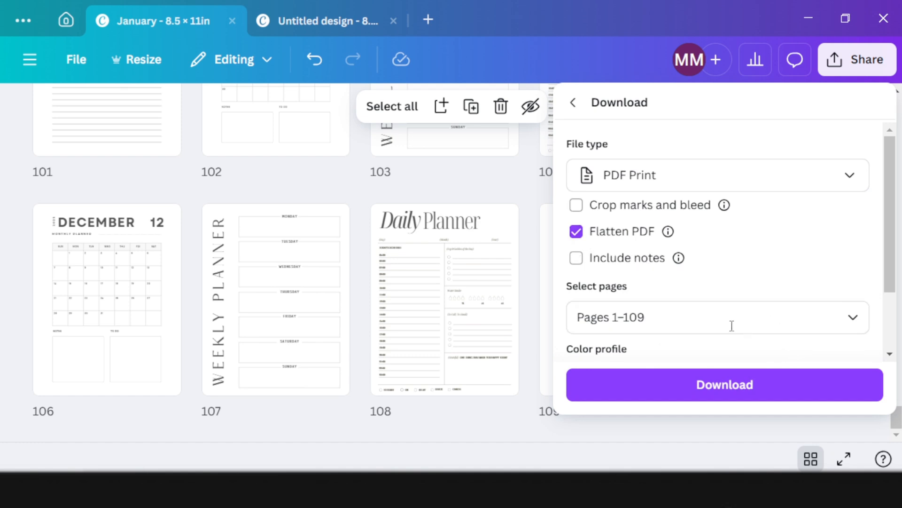
scroll(734, 329, "down", 2)
left_click(681, 301)
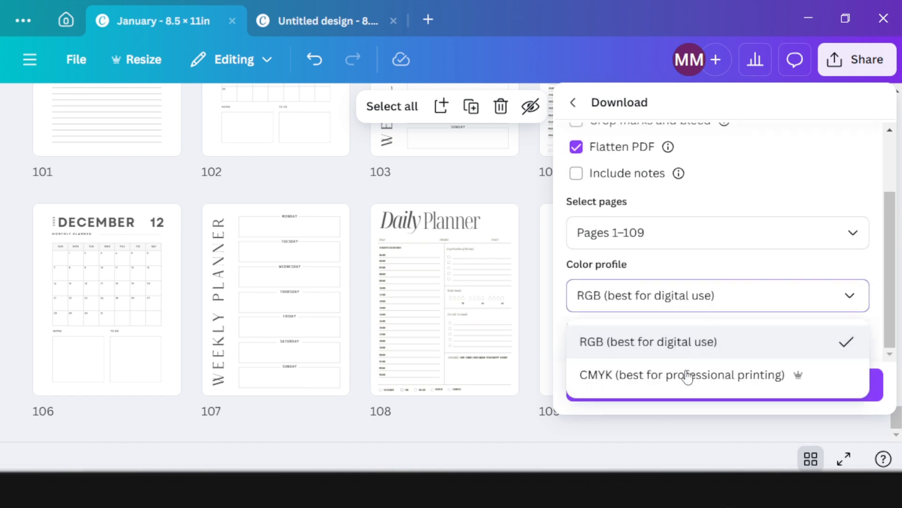
left_click(685, 378)
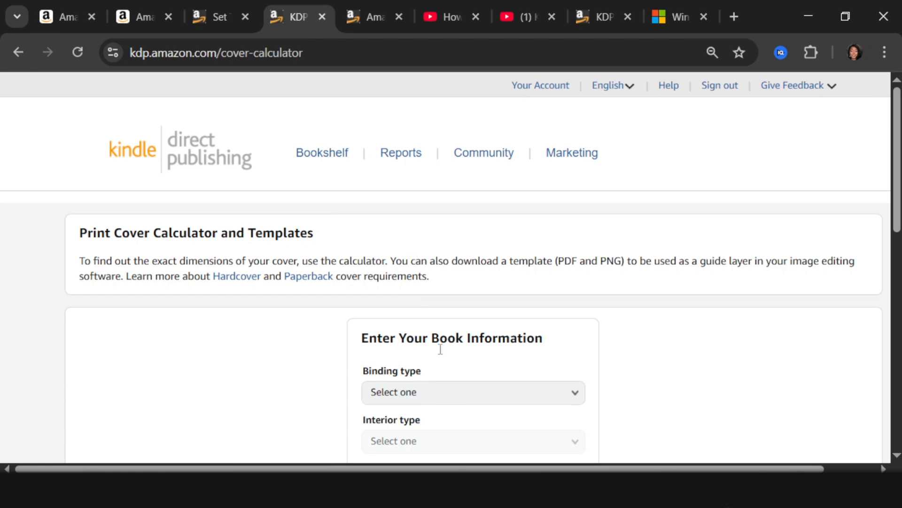
In the KDP Cover Calculator in the browser, choose Paperback binding, a Black & white interior and White paper
scroll(420, 311, "down", 2)
left_click(452, 281)
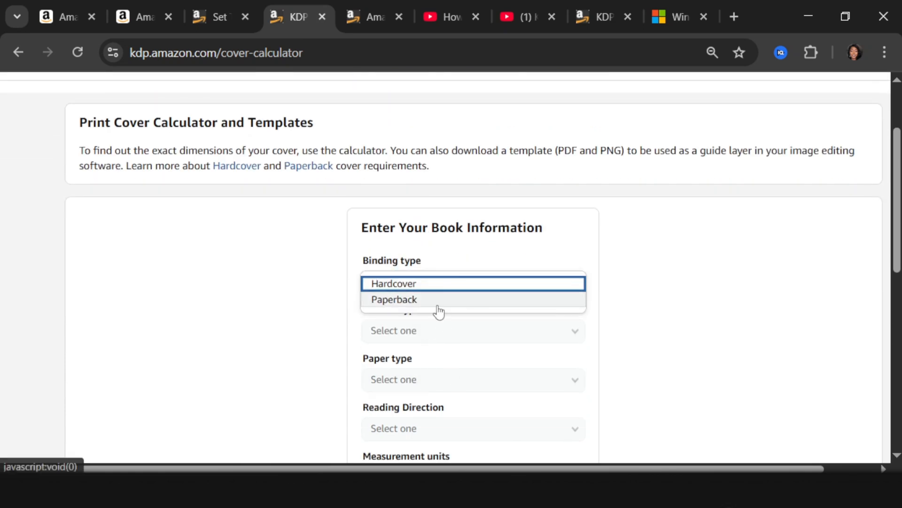
left_click(439, 300)
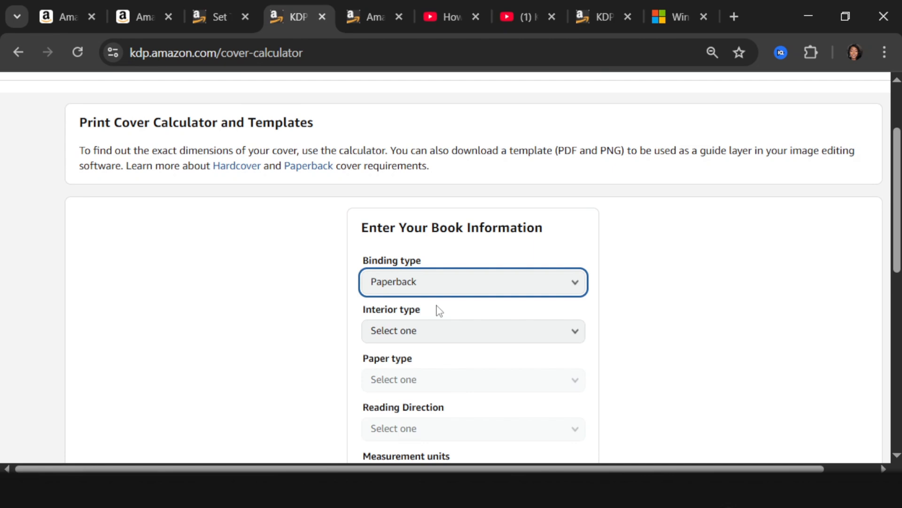
left_click(416, 338)
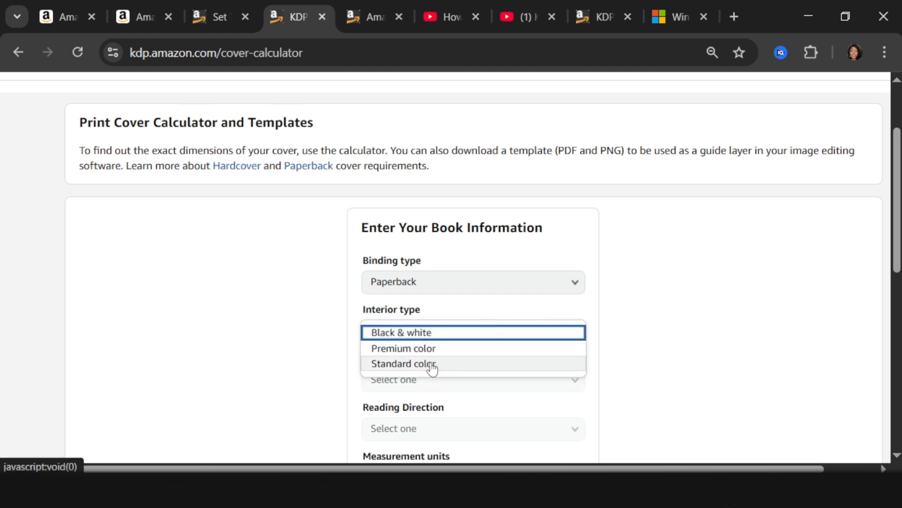
left_click(436, 334)
left_click(425, 382)
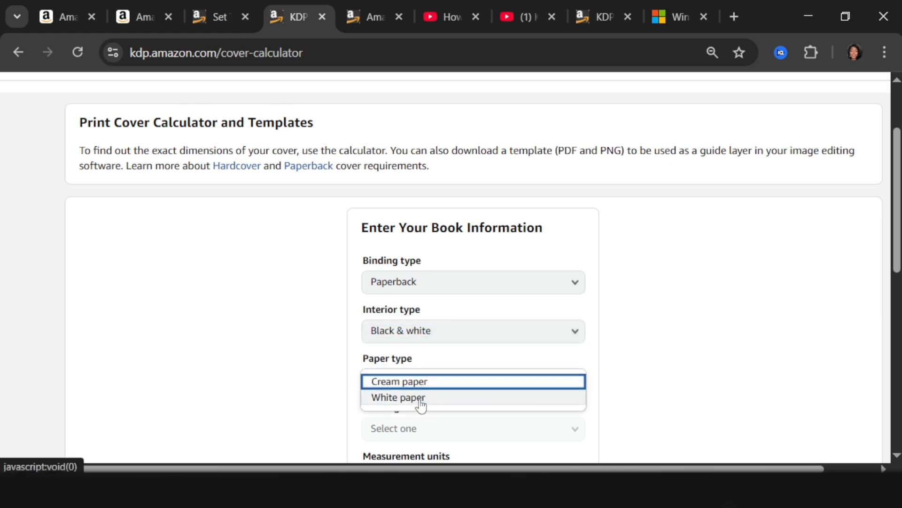
left_click(421, 399)
Set the reading direction to Left to Right, the measurement units to Inches and the interior trim size to 8.5 x 11 in
scroll(417, 343, "down", 2)
left_click(416, 324)
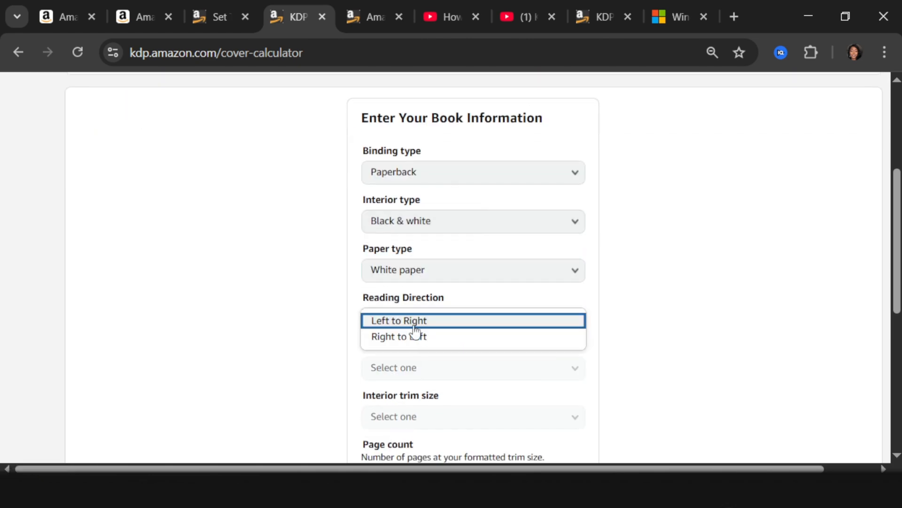
left_click(412, 320)
left_click(417, 376)
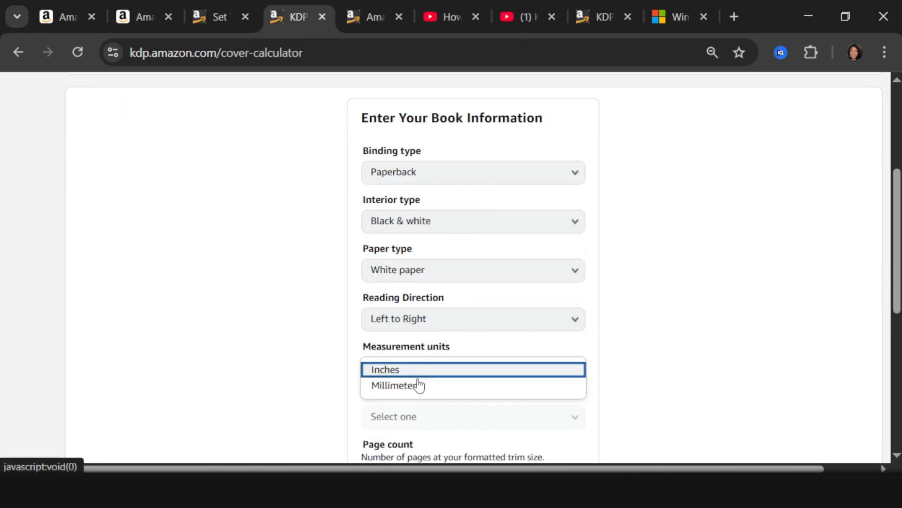
left_click(416, 373)
left_click(419, 420)
left_click(413, 338)
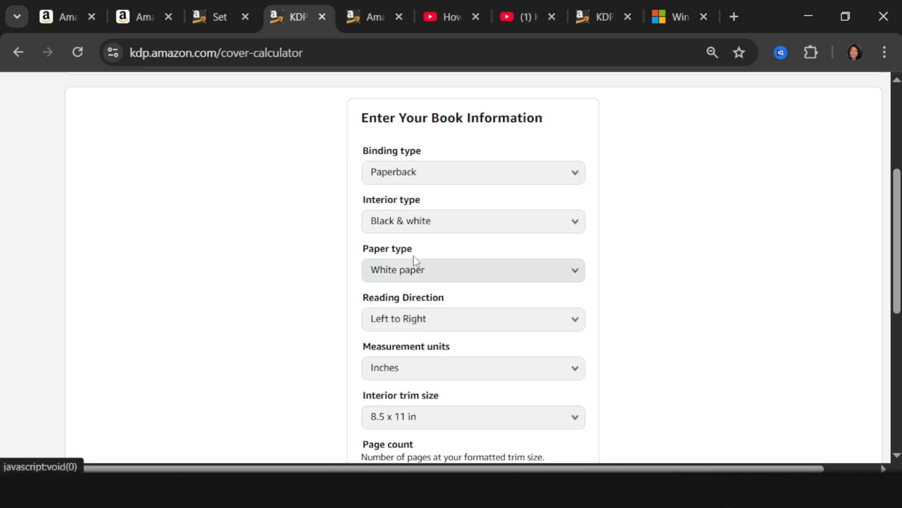
Enter a page count of 109 and calculate the cover dimensions
scroll(416, 325, "down", 4)
left_click(402, 269)
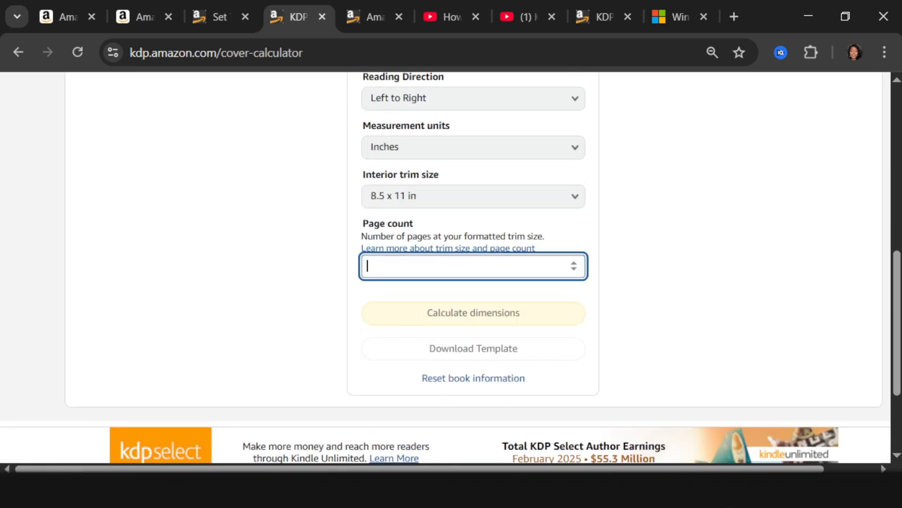
left_click(462, 311)
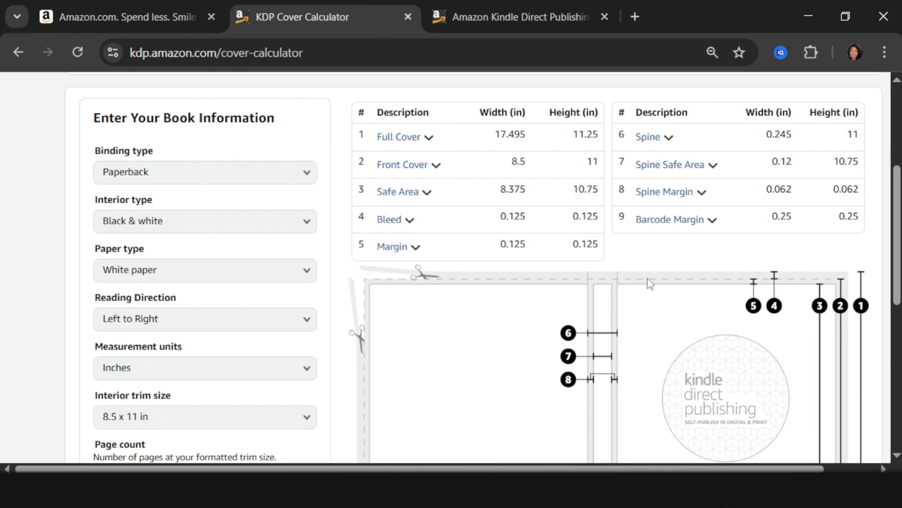
Download the cover template for these book settings and open the downloaded zip file from the Downloads folder
scroll(651, 308, "down", 2)
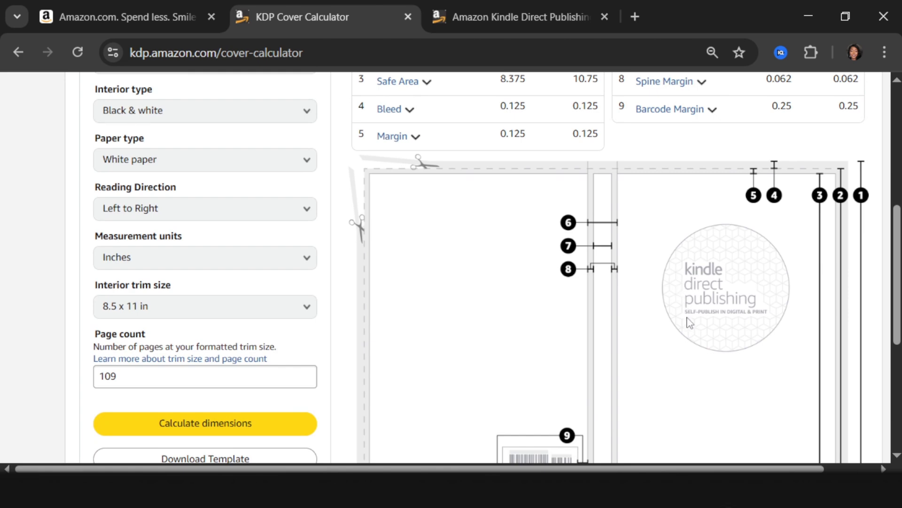
scroll(610, 350, "down", 2)
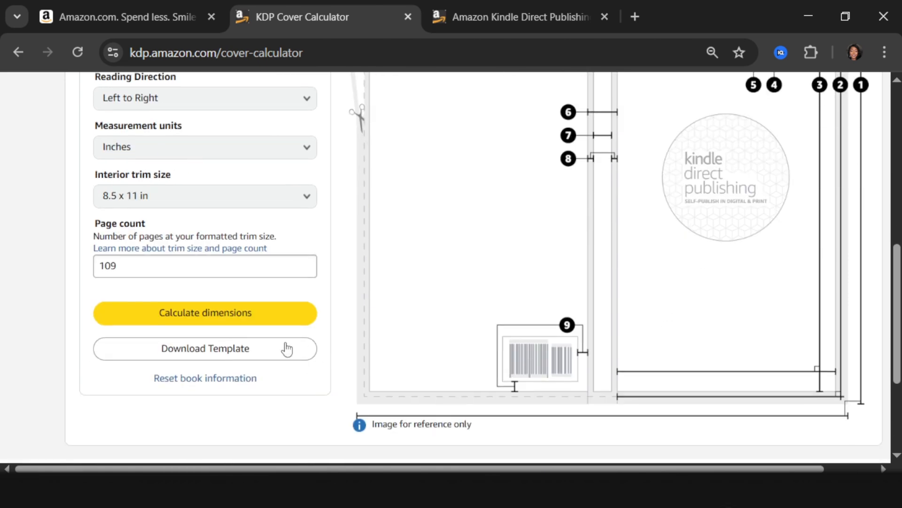
left_click(241, 355)
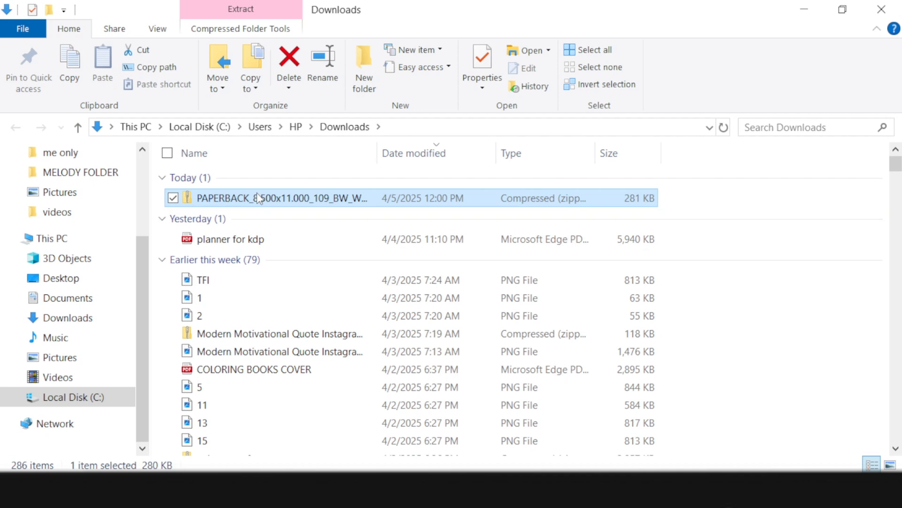
double_click(257, 193)
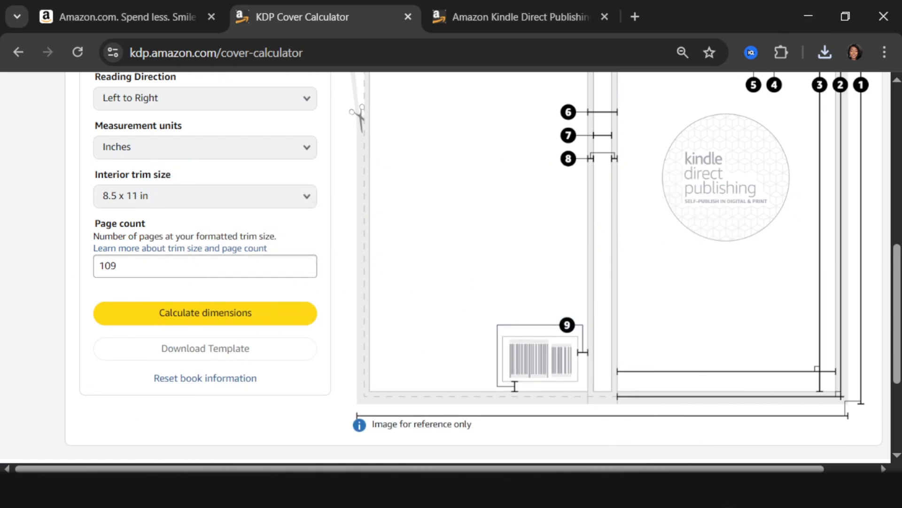
Switch to Canva and create a custom-size design of 17.495 × 11.25 in, using the calculator's Full Cover dimensions
scroll(467, 446, "up", 7)
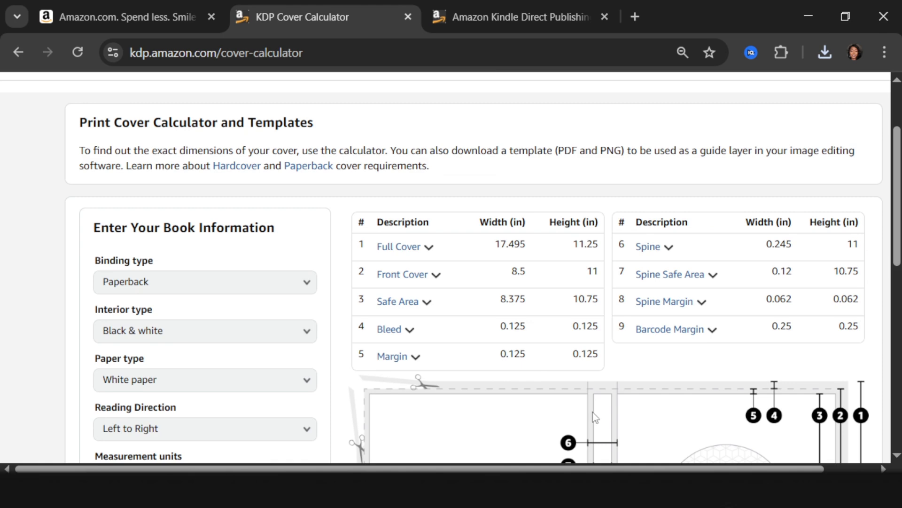
key("alt+Tab")
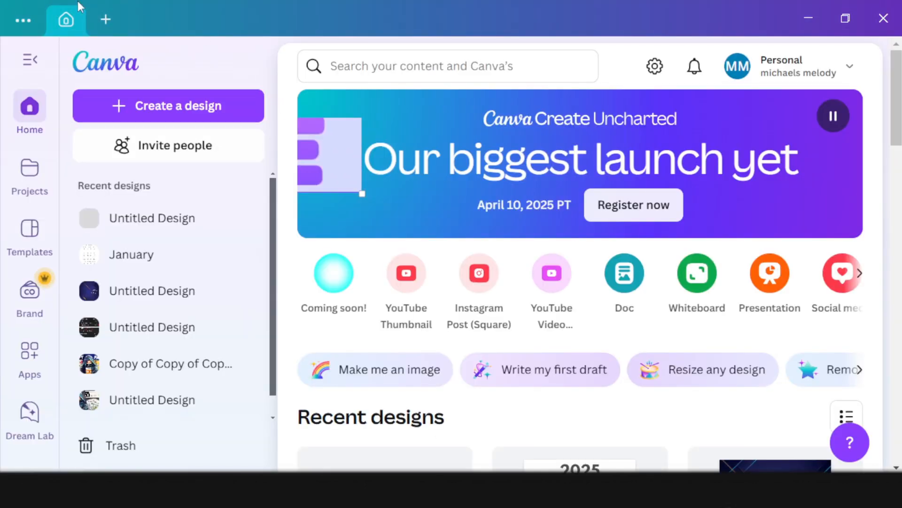
left_click(109, 18)
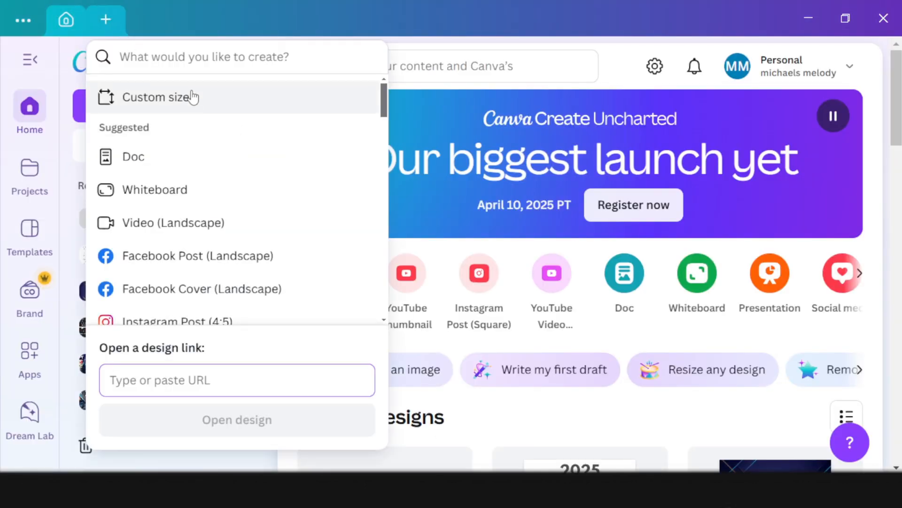
left_click(192, 99)
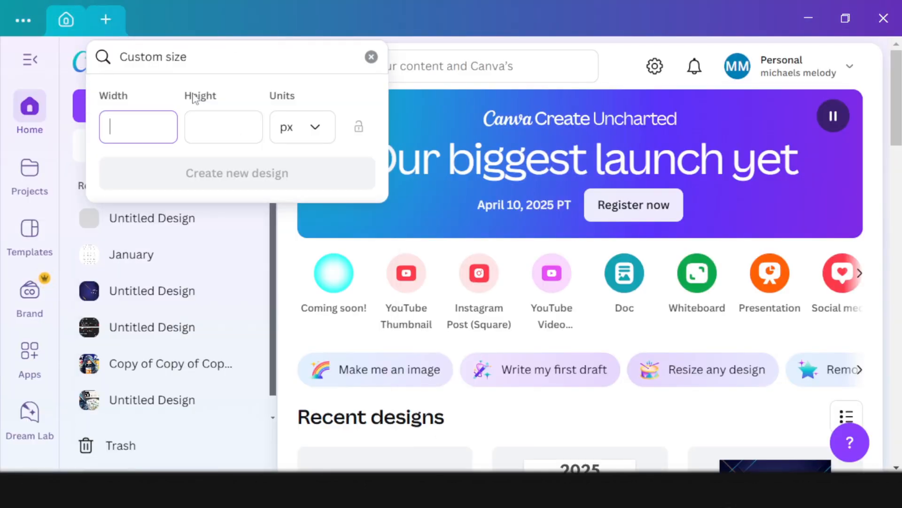
left_click(311, 137)
key("alt+Tab")
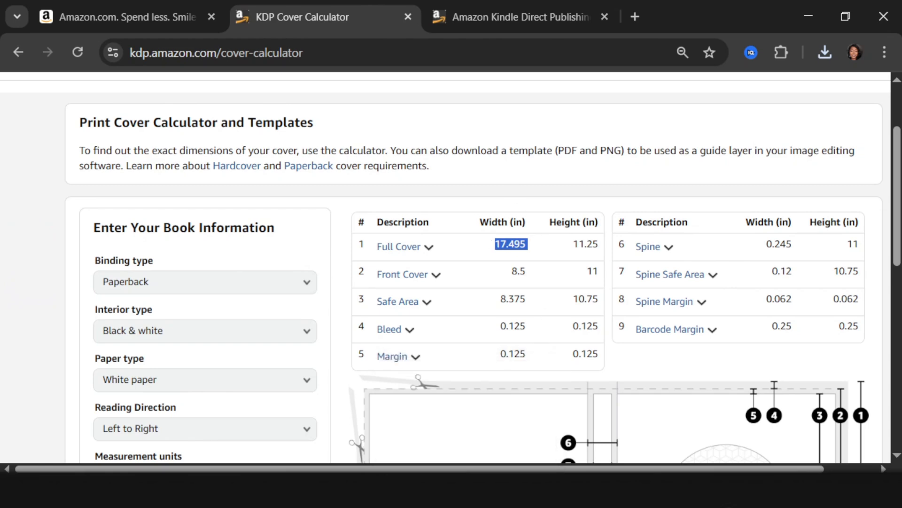
key("alt+Tab")
left_click(136, 134)
type("17.495")
left_click(198, 129)
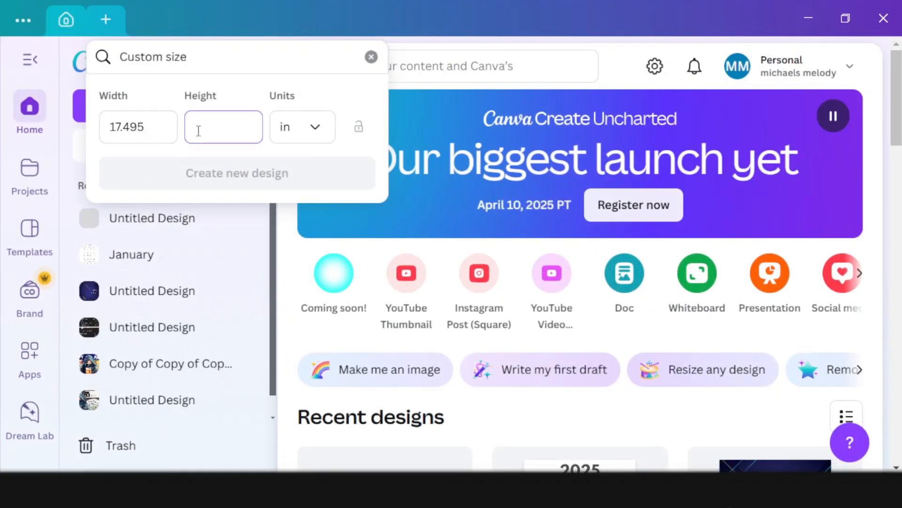
type("11.25")
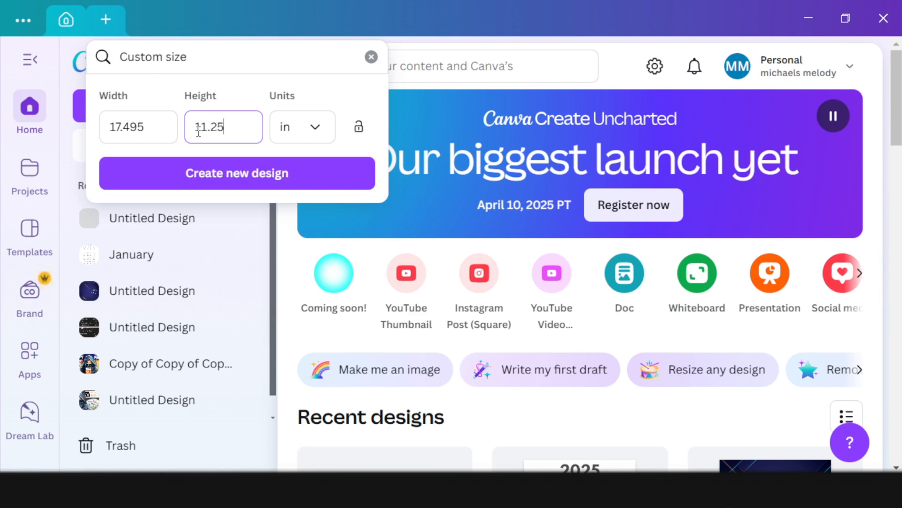
left_click(255, 177)
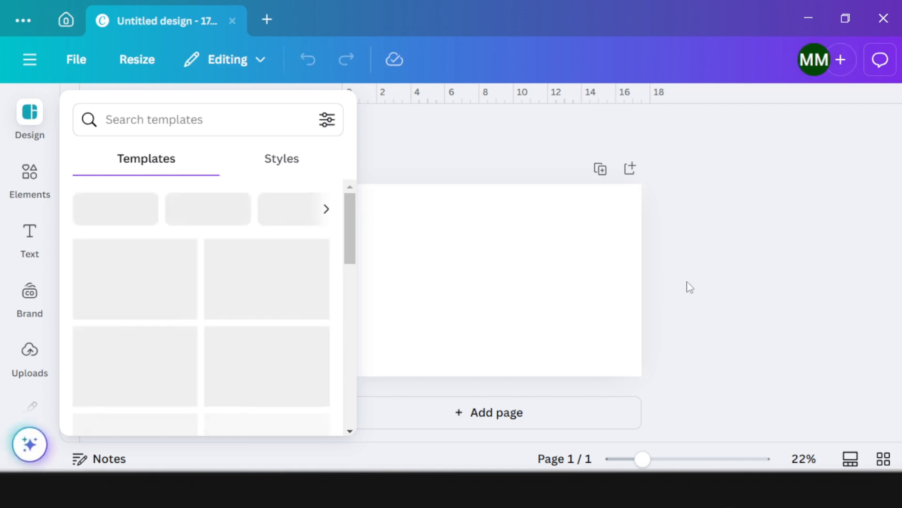
Add the uploaded KDP cover template image to the page and scale it to fill the whole canvas
left_click(29, 353)
scroll(201, 365, "down", 1)
scroll(200, 350, "up", 1)
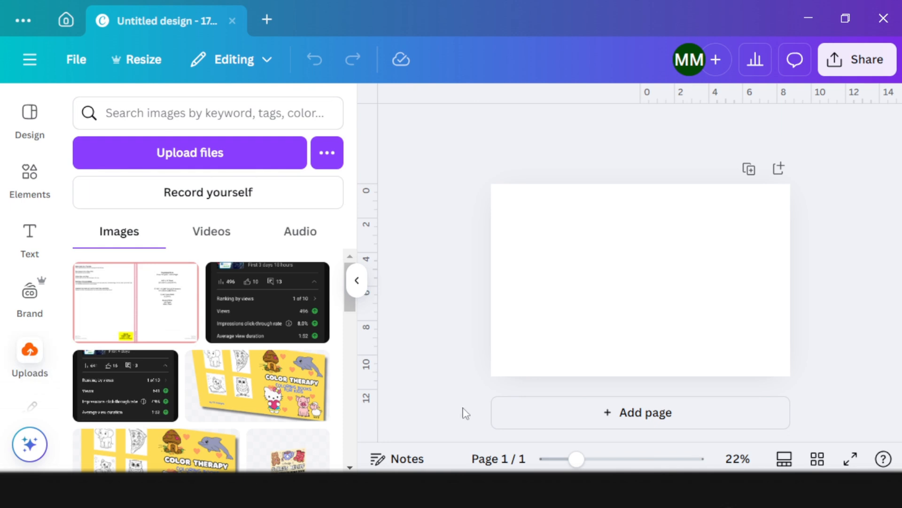
left_click(158, 283)
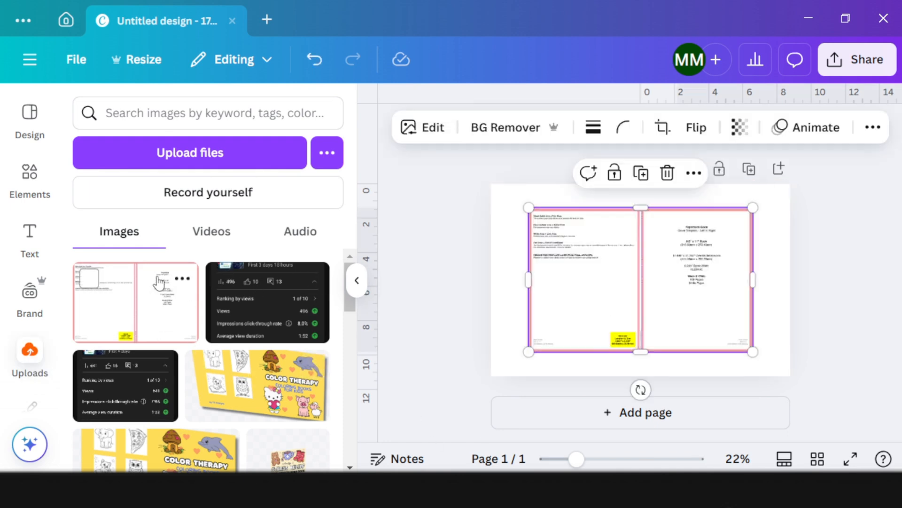
left_click_drag(653, 279, 615, 255)
left_click_drag(715, 327, 790, 375)
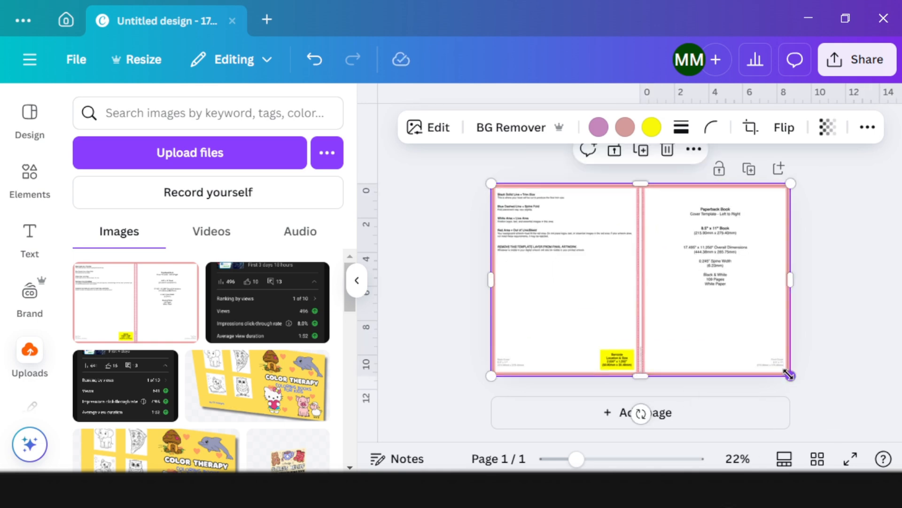
Set the cover template image's transparency to 46
left_click(355, 281)
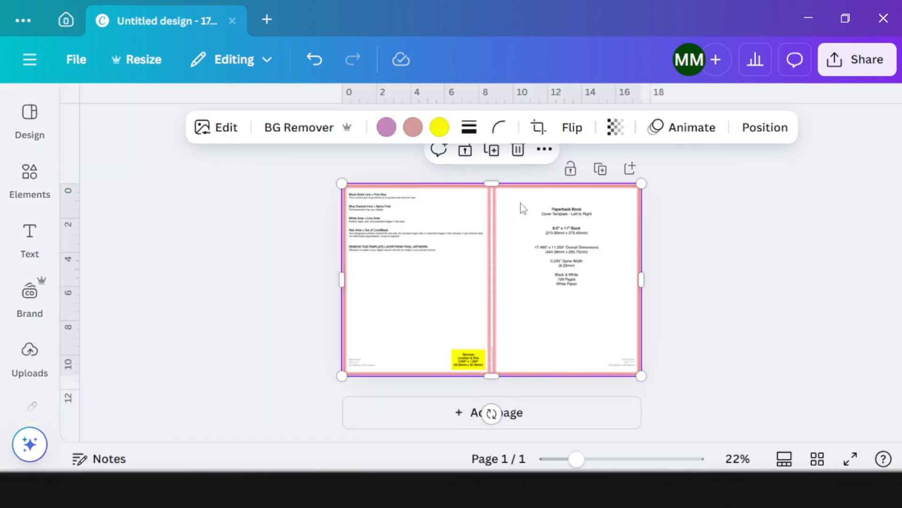
left_click(615, 134)
left_click_drag(654, 194, 589, 201)
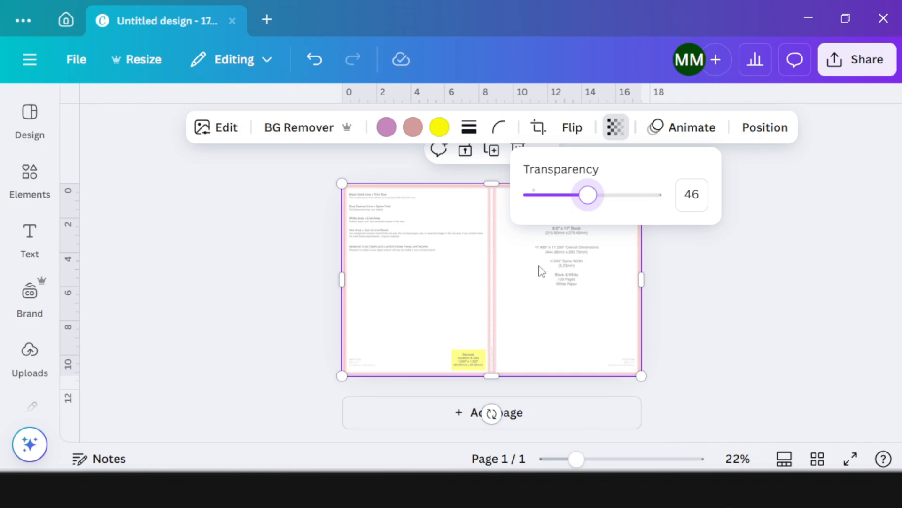
Search the elements for "floral patterns" and browse the graphics results for a cover background
left_click(30, 178)
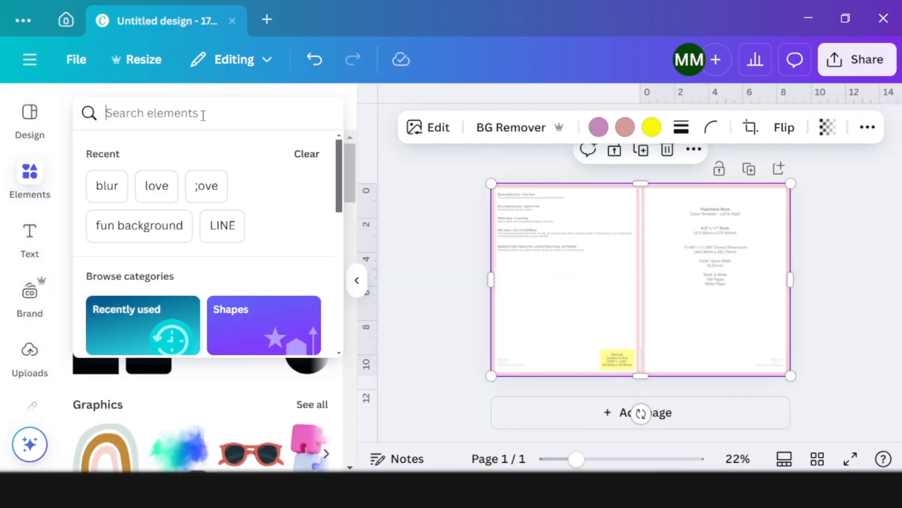
type("fl")
key("BackSpace")
type("lo")
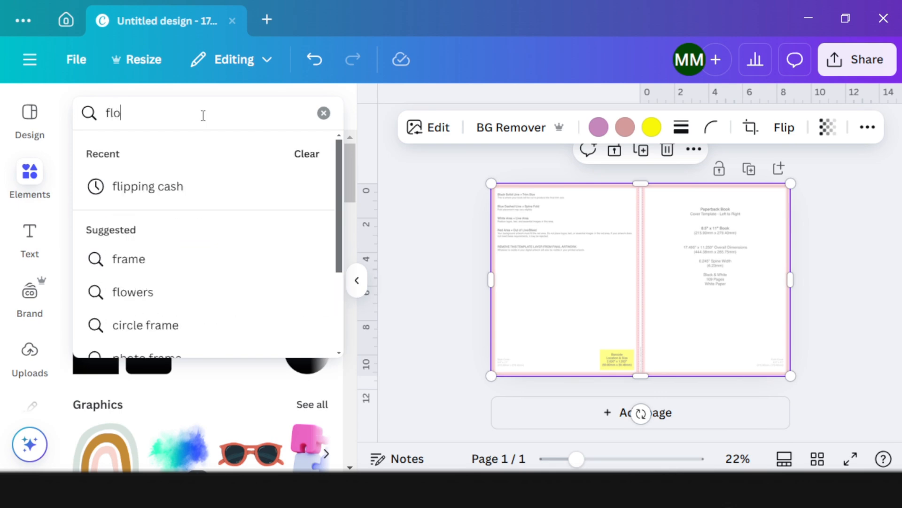
type("ral patterm")
key("BackSpace")
type("ns")
key("Return")
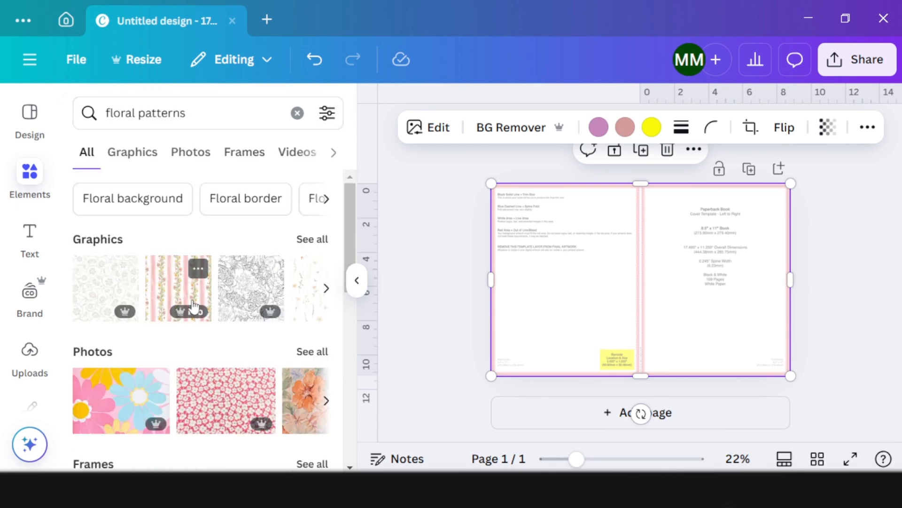
scroll(198, 324, "down", 2)
scroll(155, 333, "down", 2)
scroll(212, 288, "up", 4)
left_click(143, 153)
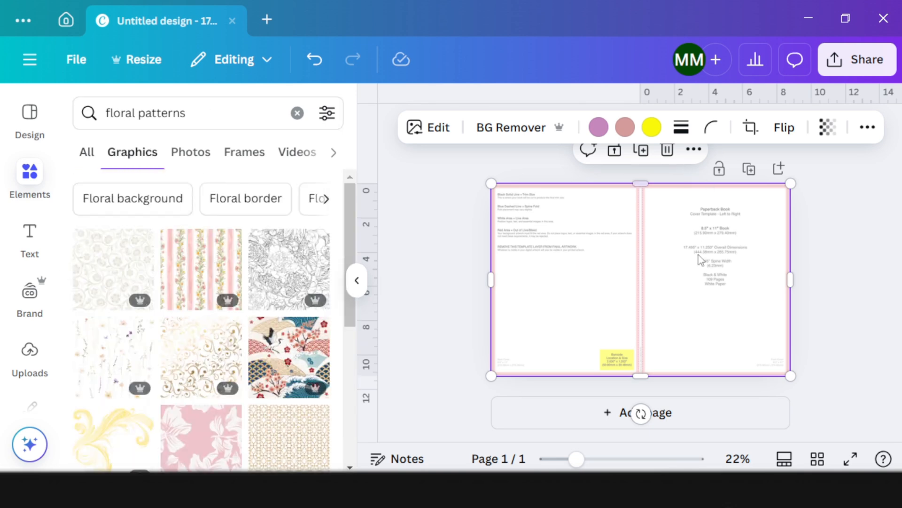
Set the page background colour to solid black and realign the cover template image with the page edges
left_click(830, 228)
left_click(711, 238)
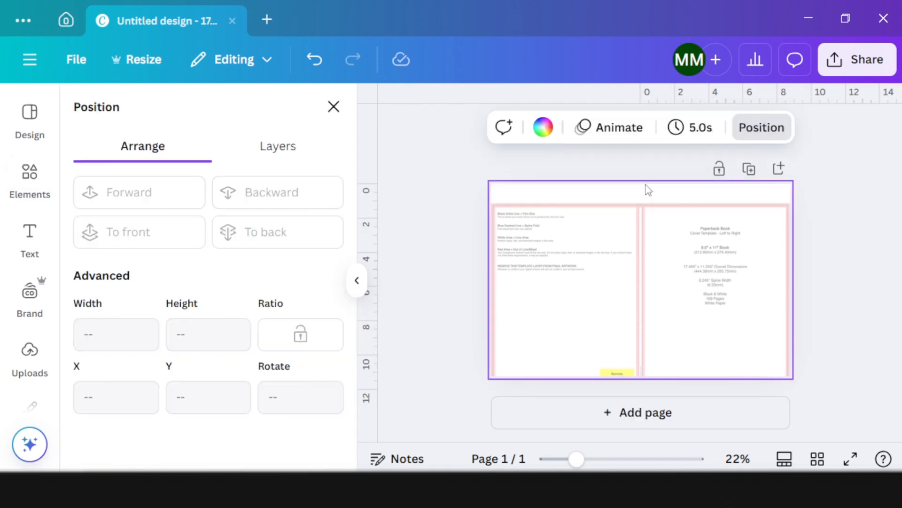
left_click(543, 127)
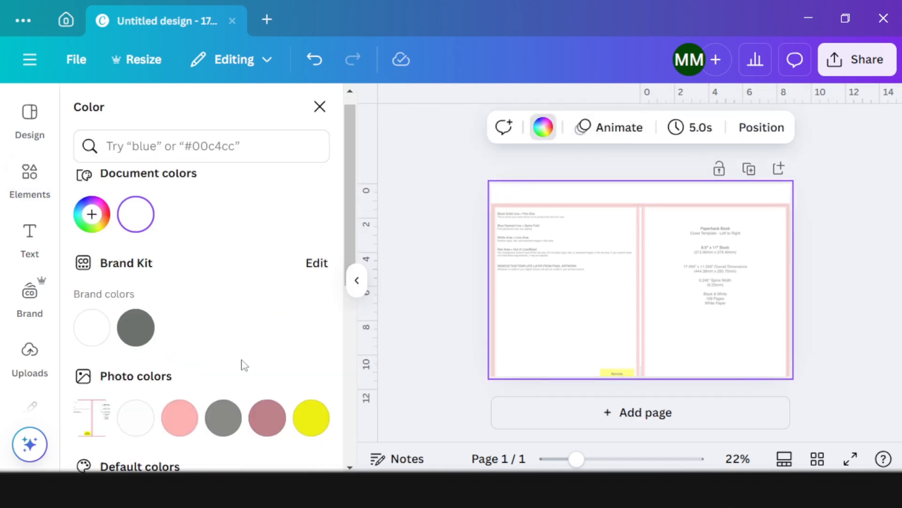
scroll(244, 365, "down", 5)
left_click(91, 327)
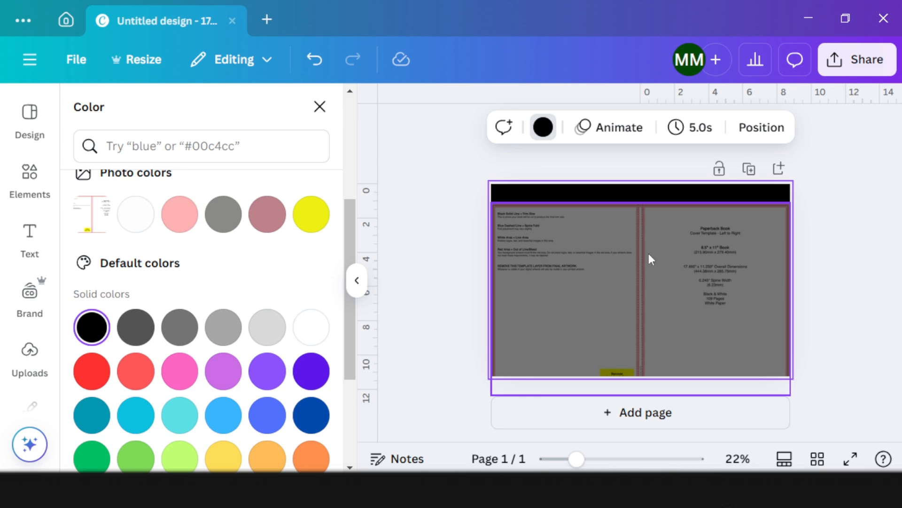
left_click(705, 294)
left_click_drag(705, 294, 708, 269)
Search graphic elements for "flowers" and place the blue five-petal flower, scaled down, in the front cover's lower-left corner
left_click(30, 178)
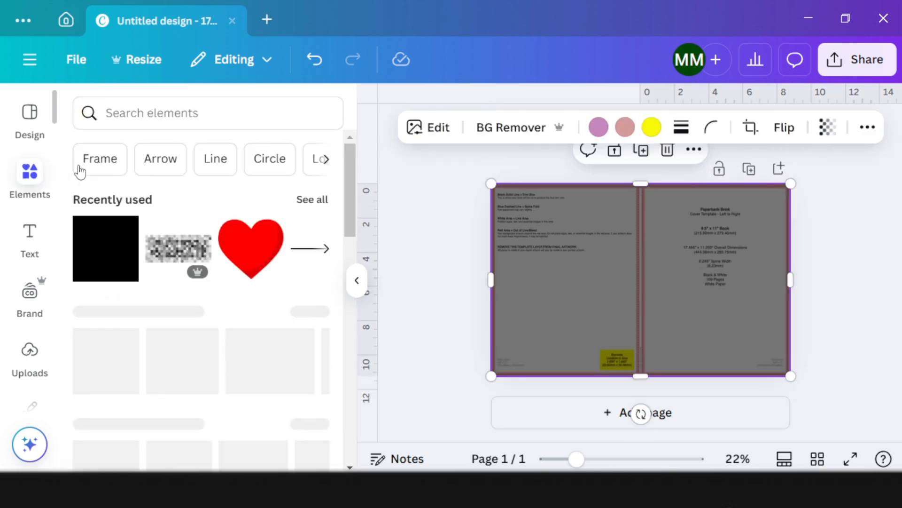
left_click(171, 112)
type("flowers")
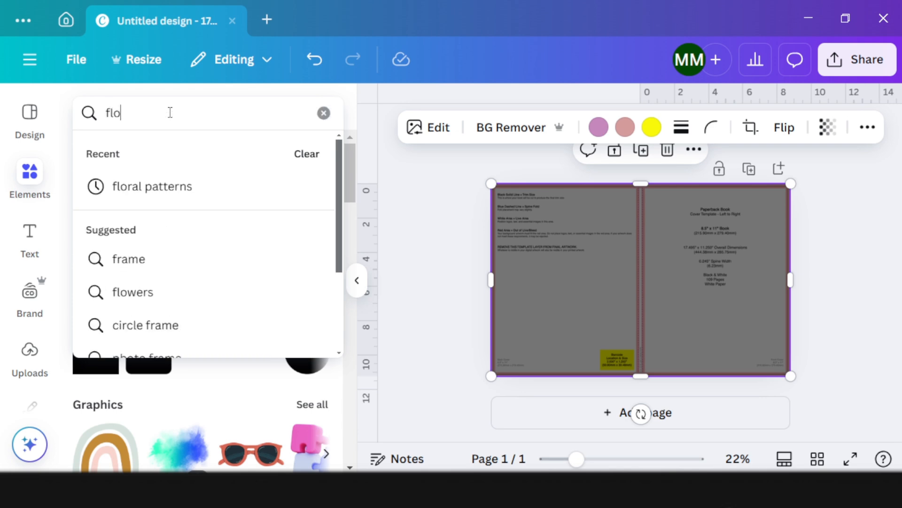
key("Return")
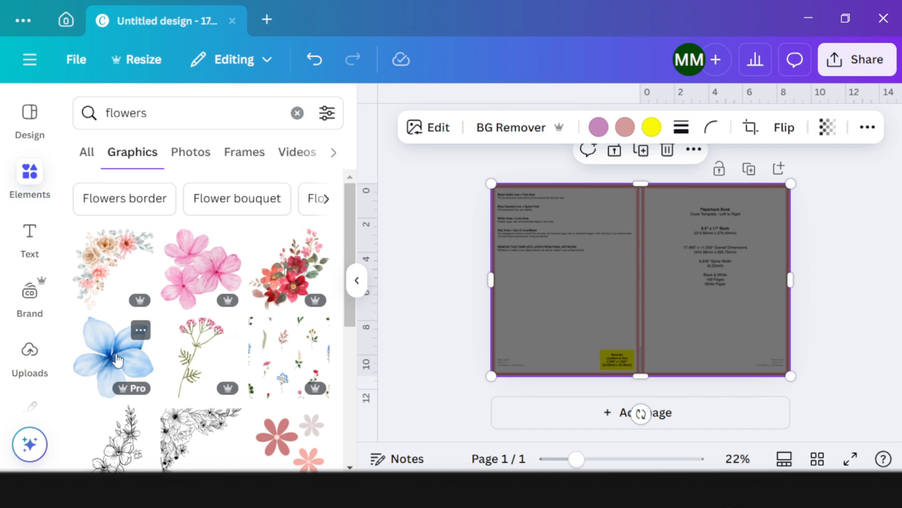
scroll(160, 360, "down", 2)
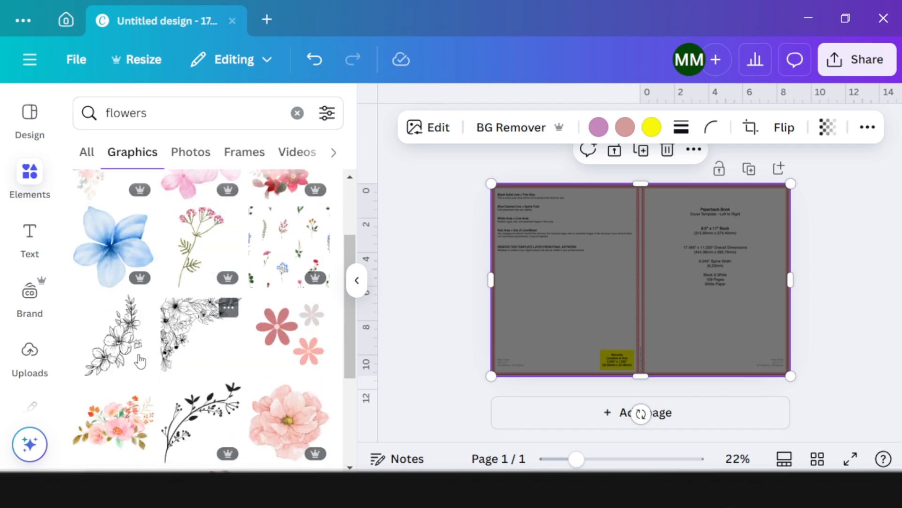
left_click_drag(771, 280, 725, 323)
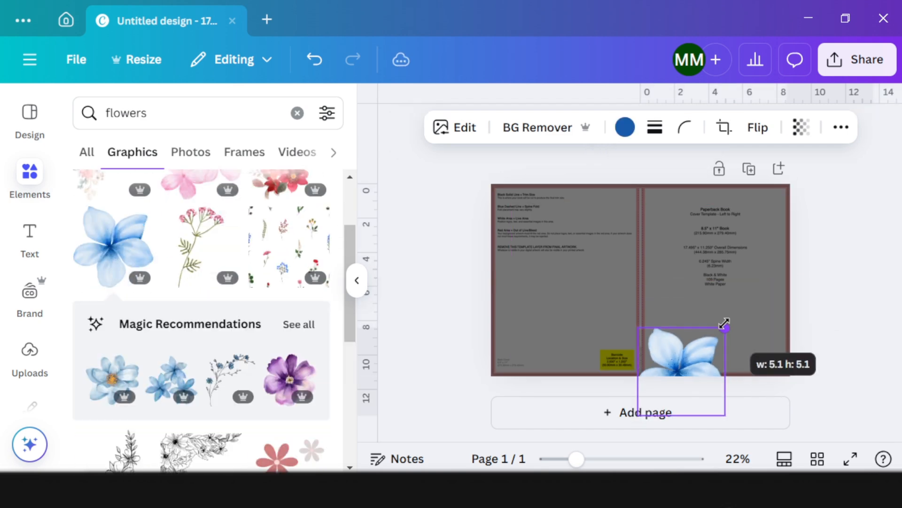
left_click_drag(682, 364, 684, 329)
left_click_drag(725, 294, 665, 343)
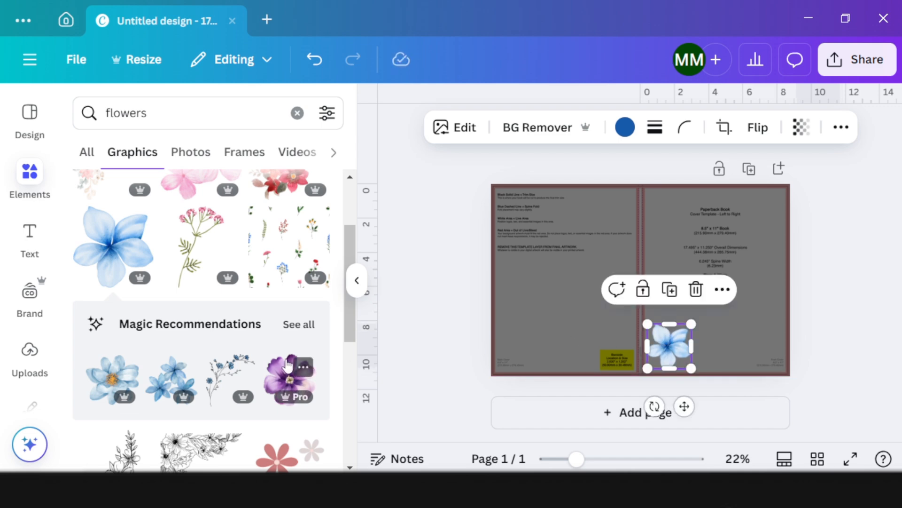
Add the recommended purple flower and place it in the front cover's upper-right corner
scroll(288, 334, "down", 2)
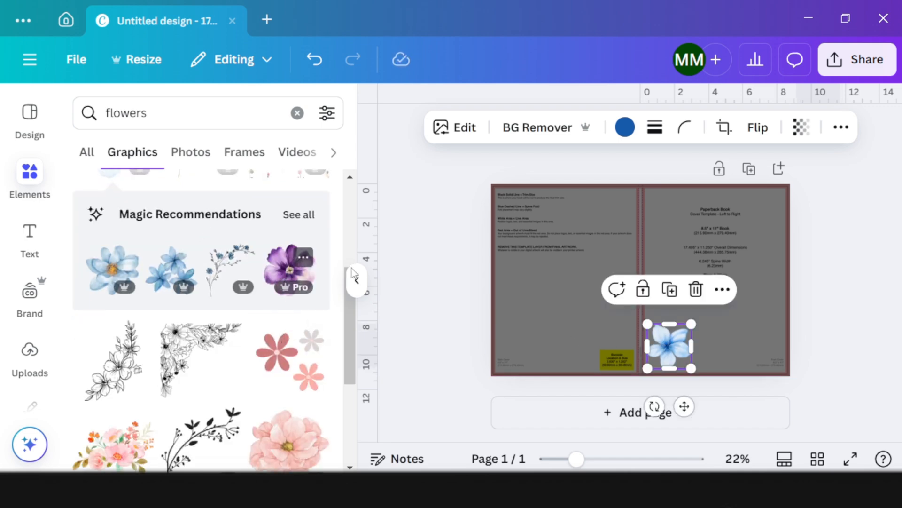
left_click(289, 269)
left_click_drag(675, 282, 731, 299)
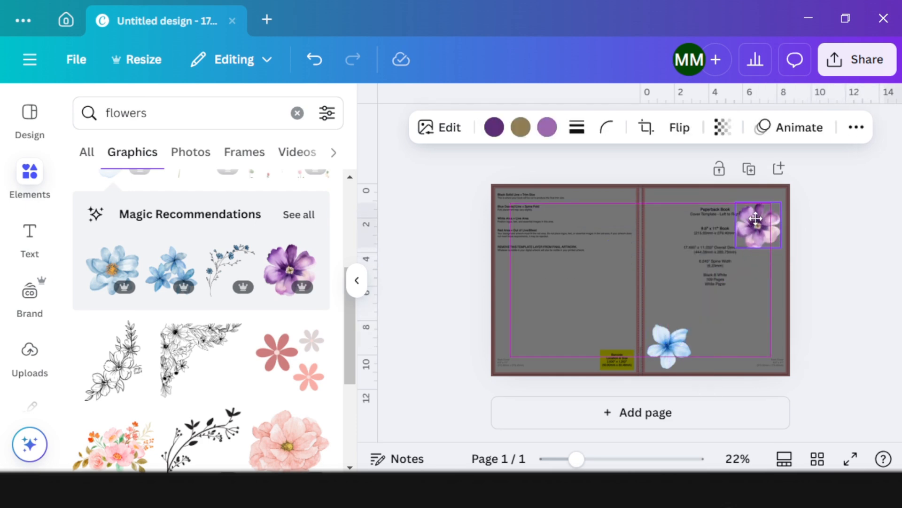
left_click_drag(757, 219, 764, 204)
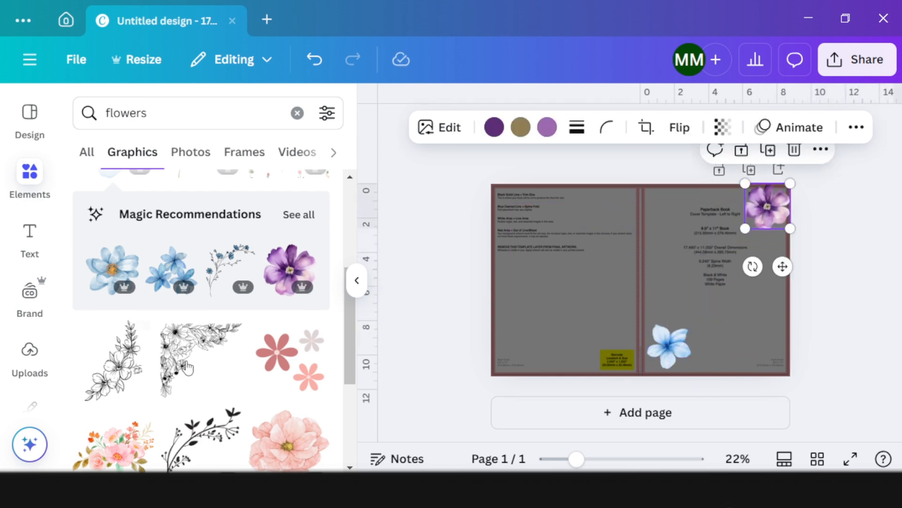
Place the scattered wildflower pattern over the front cover, sent to the back at full page height, and duplicate it onto the back cover
left_click(281, 361)
left_click_drag(627, 314, 723, 304)
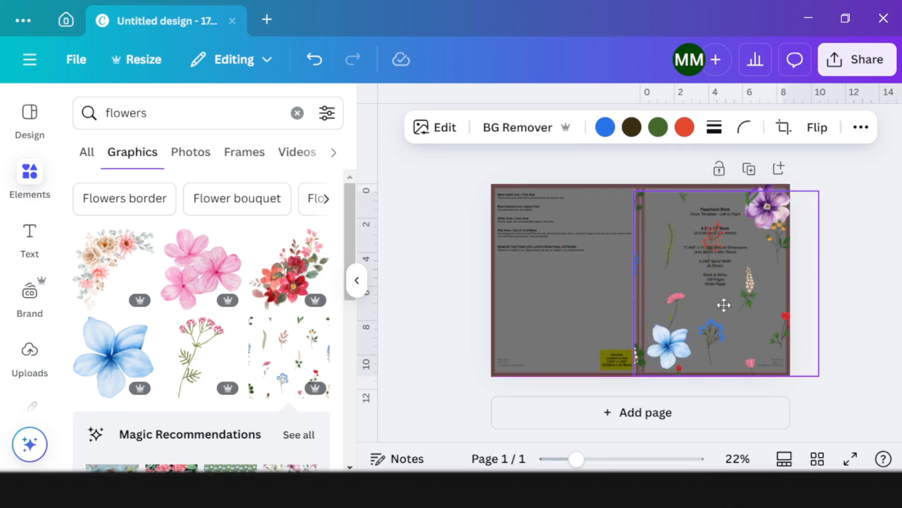
left_click(862, 127)
left_click(820, 165)
left_click_drag(726, 191, 726, 178)
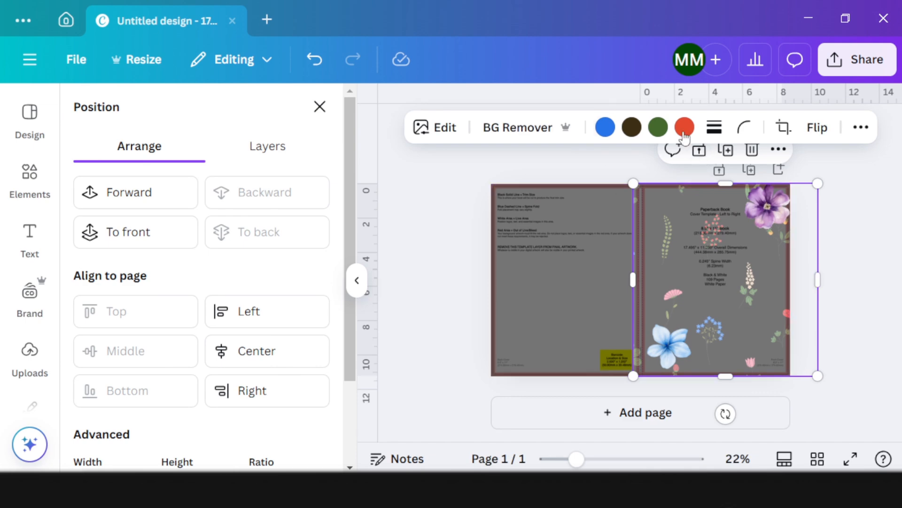
left_click(725, 149)
left_click_drag(762, 316, 579, 309)
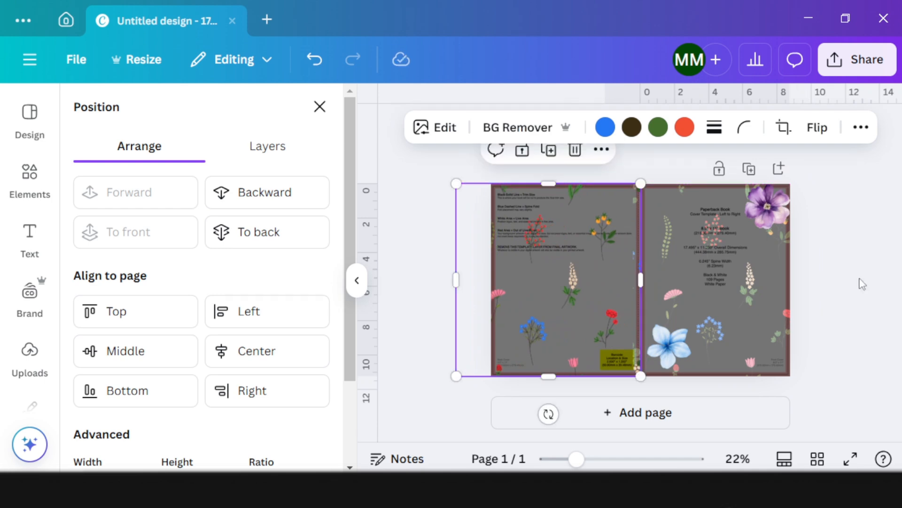
Adjust the cover template image's transparency and bring it forward in the layer order
left_click(737, 260)
left_click(828, 132)
left_click_drag(736, 217, 736, 217)
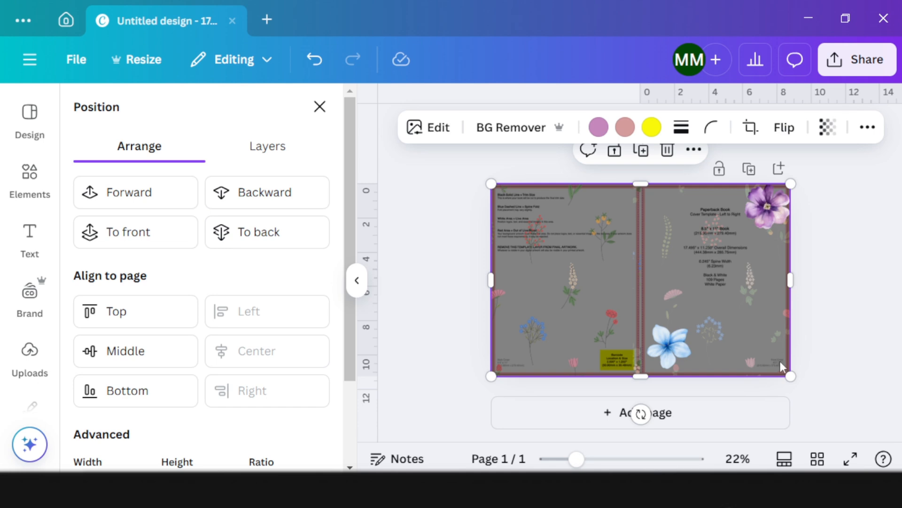
left_click(123, 191)
Add a heading reading "2025 - 2026", enlarge it to font size 75.9 and place it on the upper front cover
left_click(30, 244)
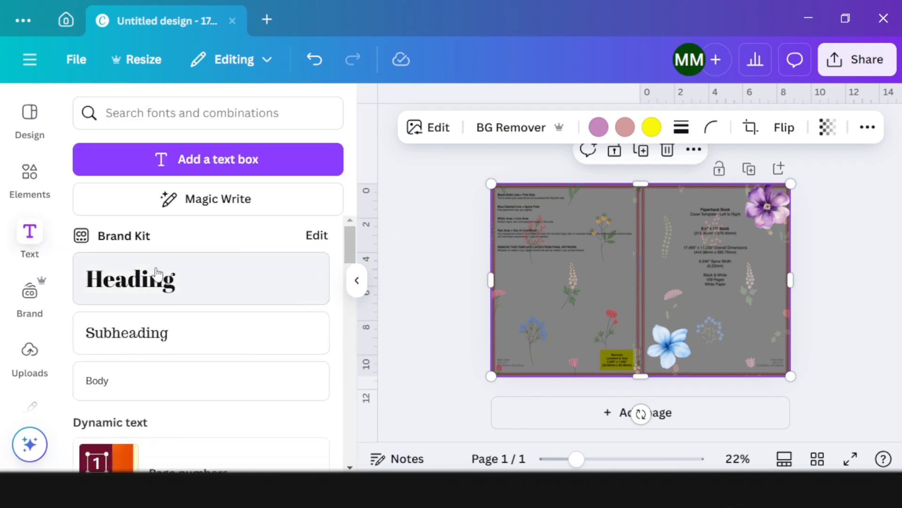
left_click(156, 283)
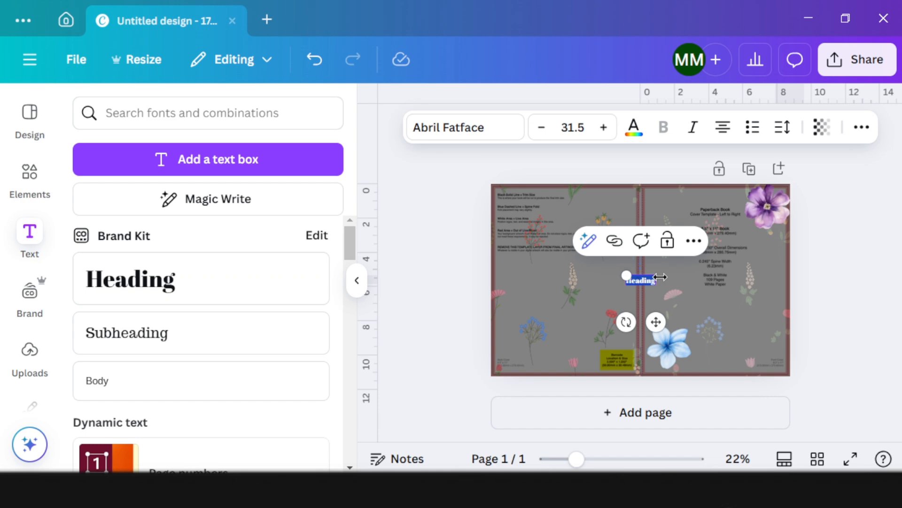
type("2025-2026")
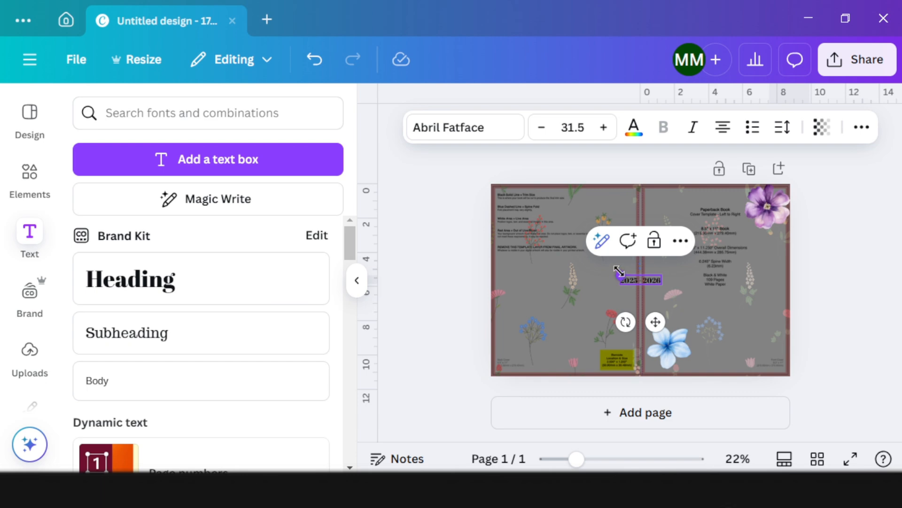
left_click_drag(622, 274, 563, 260)
left_click_drag(626, 322, 725, 307)
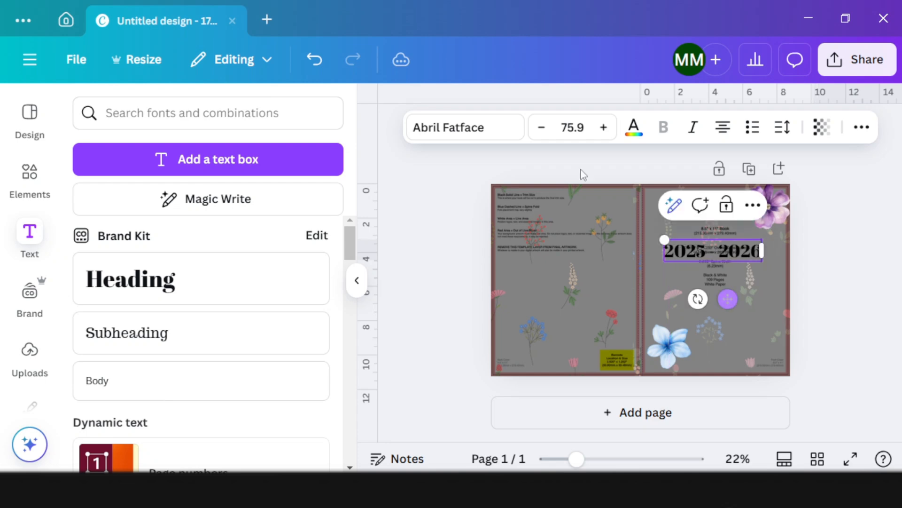
left_click(611, 162)
Set the "2025 - 2026" heading's text colour to white
left_click(722, 251)
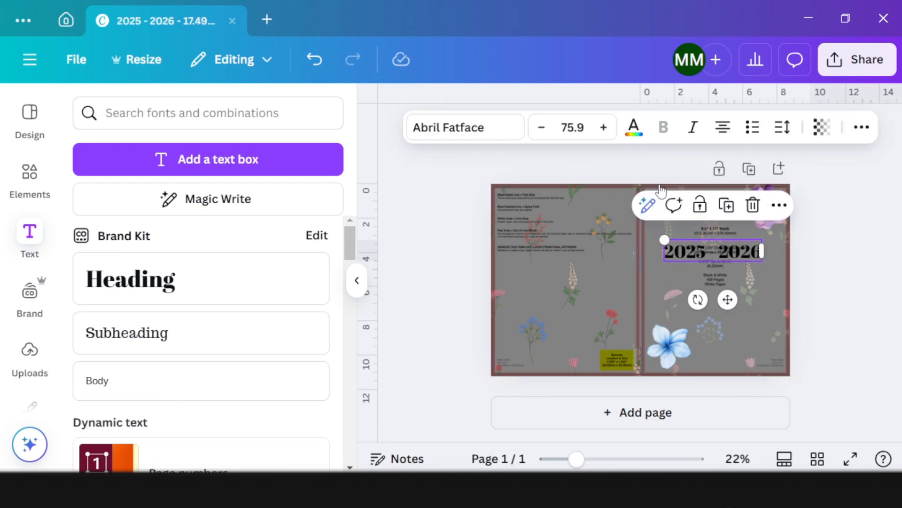
left_click(634, 126)
left_click(92, 343)
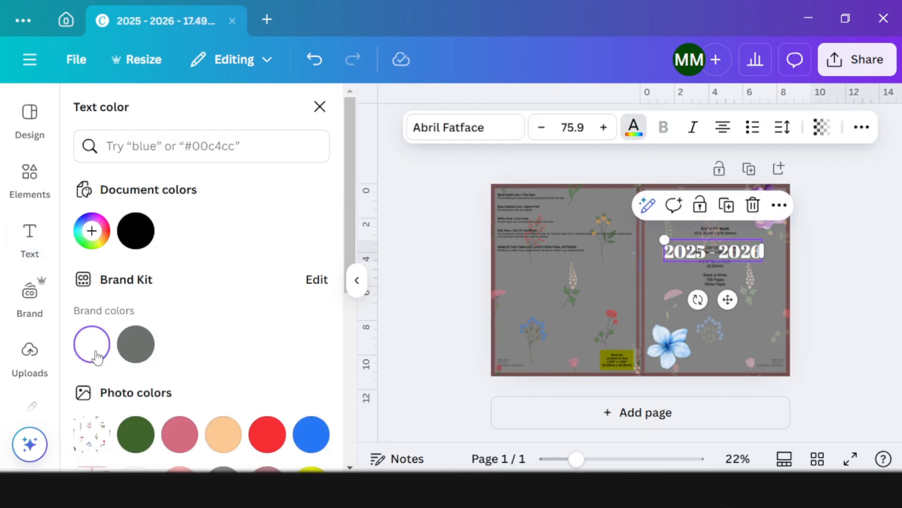
Apply the Outline effect in black with a thickness of 50 to the "2025 - 2026" heading
left_click(862, 127)
left_click(670, 170)
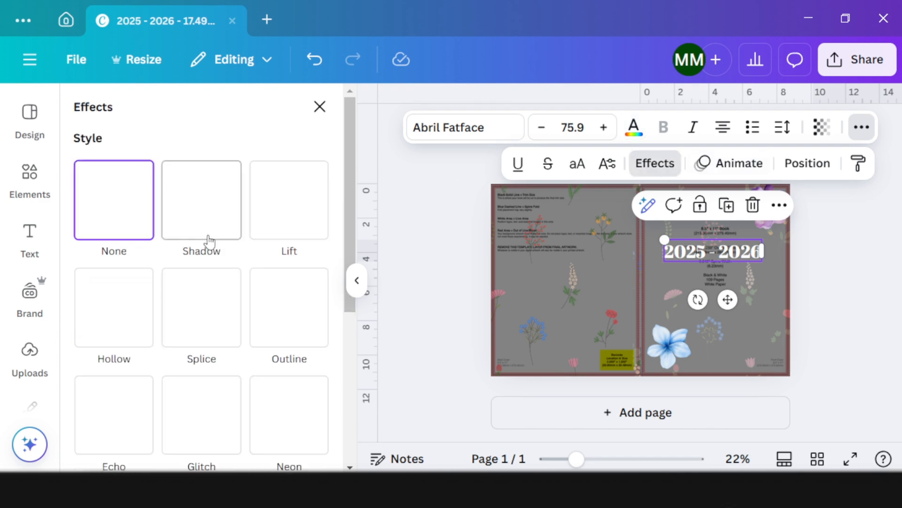
scroll(265, 314, "down", 2)
left_click(289, 197)
left_click(316, 232)
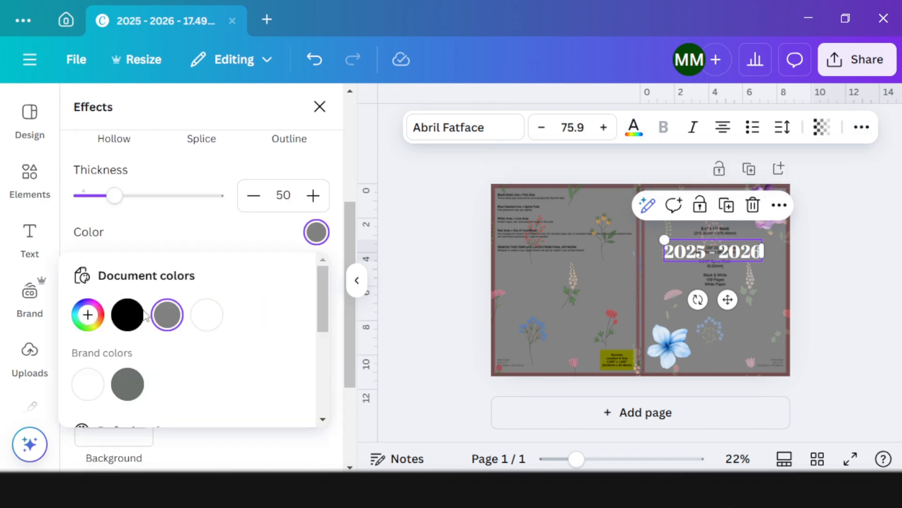
left_click(127, 313)
Change the "2025 - 2026" heading's font to Anton
left_click(465, 126)
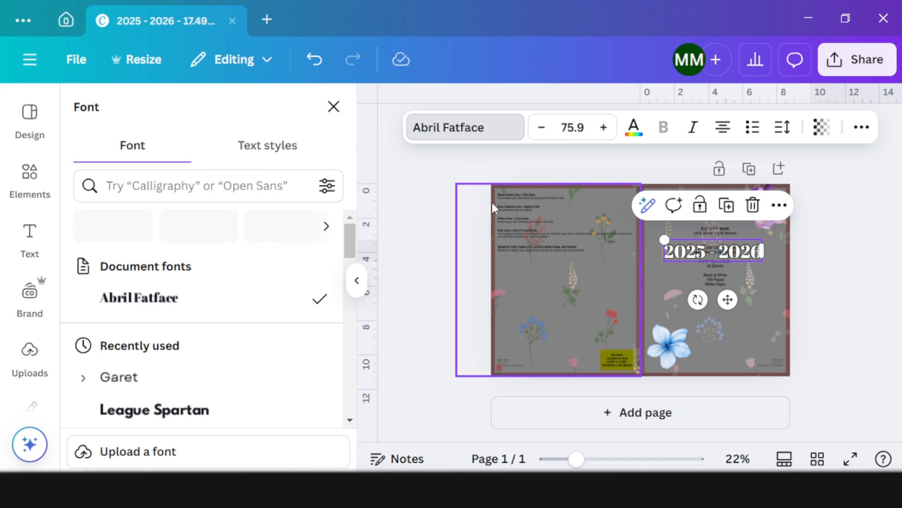
scroll(137, 324, "down", 2)
scroll(149, 310, "down", 5)
left_click(258, 411)
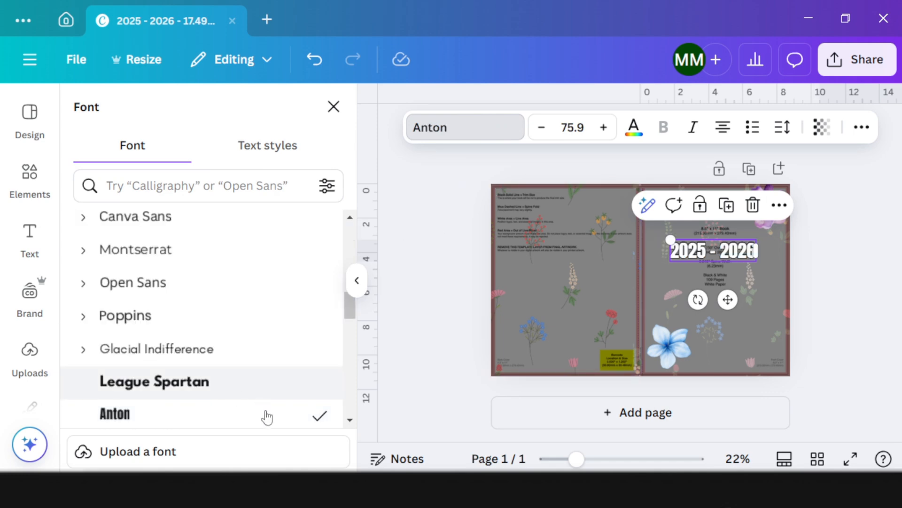
Enlarge the "2025 - 2026" heading to font size 102, centre it on the upper front cover and place a duplicate directly below
left_click_drag(670, 238, 640, 232)
left_click_drag(713, 298, 732, 299)
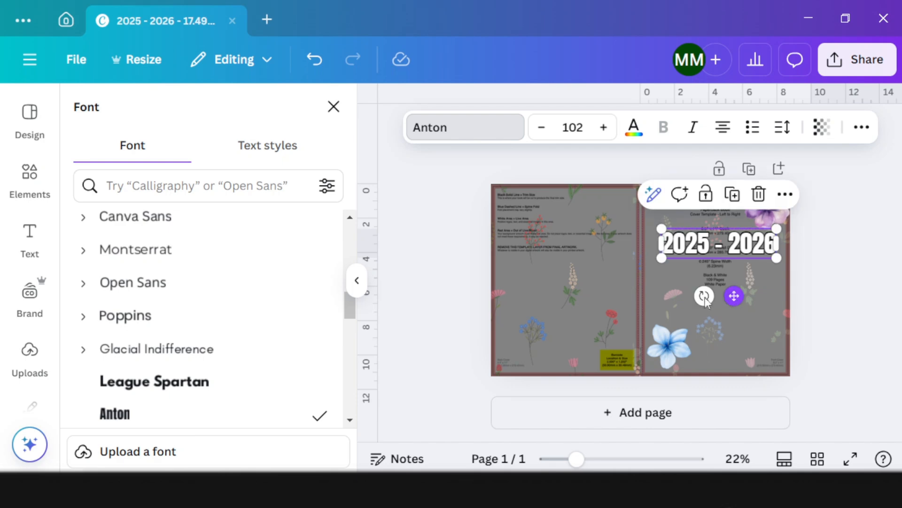
left_click(732, 194)
left_click_drag(735, 296, 733, 328)
Change the duplicate heading's text to "YEARLY PLANNER" and reduce it to font size 75.1 on one line beneath "2025 - 2026"
double_click(719, 268)
type("YEARLY")
key("Return")
type("PLANNER")
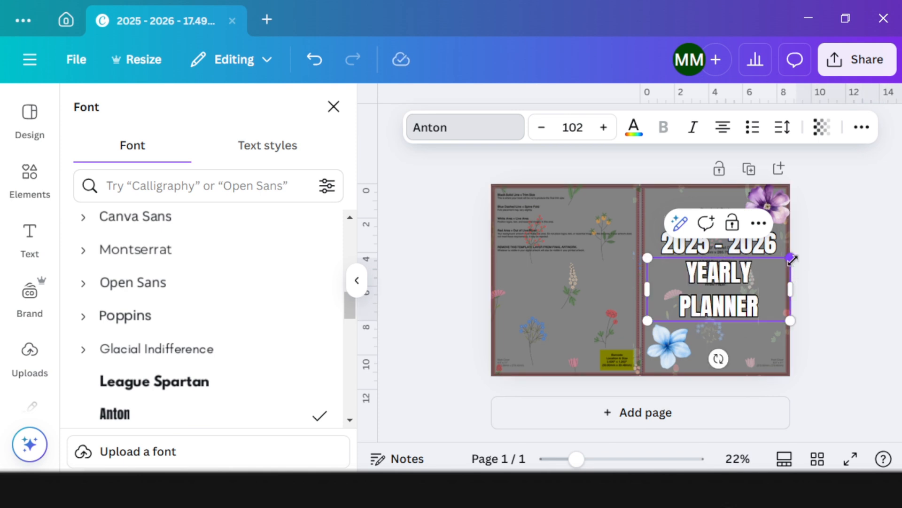
left_click_drag(775, 271, 788, 306)
left_click_drag(731, 332, 728, 328)
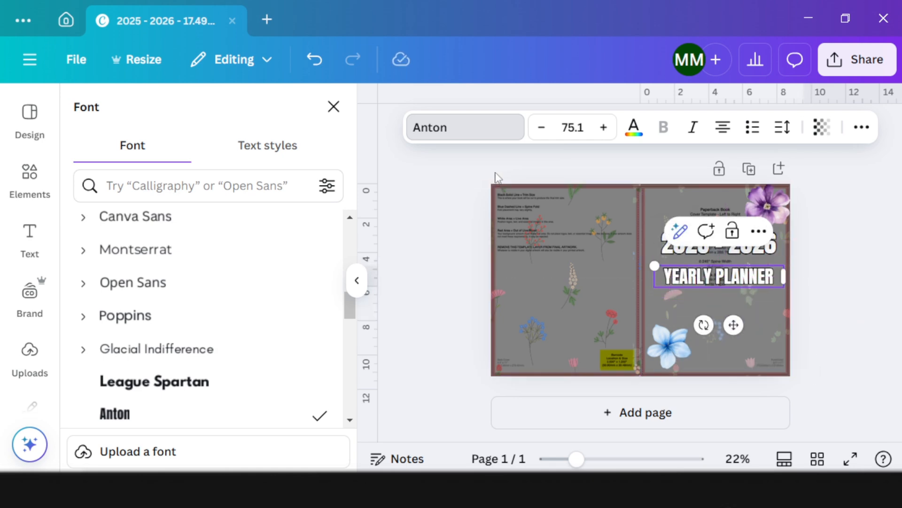
Change the "YEARLY PLANNER" font to Bebas Neue and enlarge the line to nearly the front cover's width below the heading
scroll(139, 298, "down", 2)
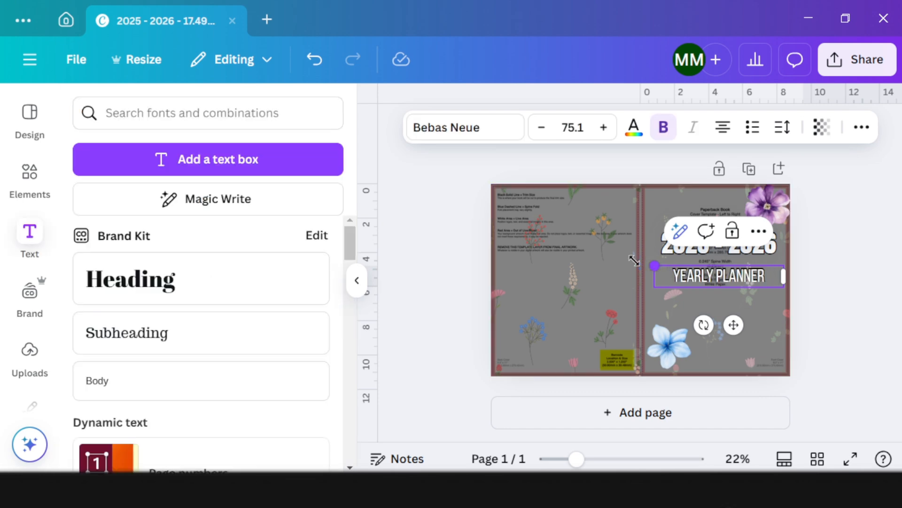
left_click_drag(634, 260, 616, 260)
left_click_drag(713, 323, 732, 323)
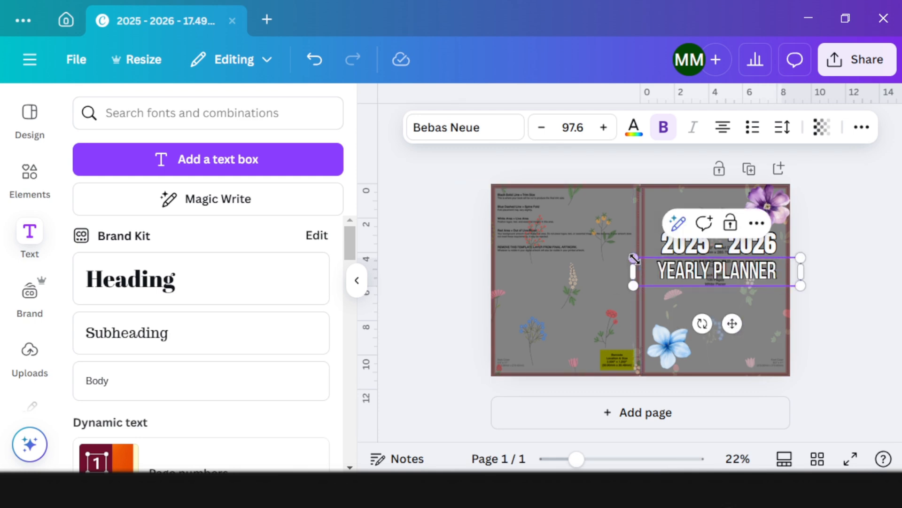
left_click_drag(625, 257, 619, 254)
left_click(851, 263)
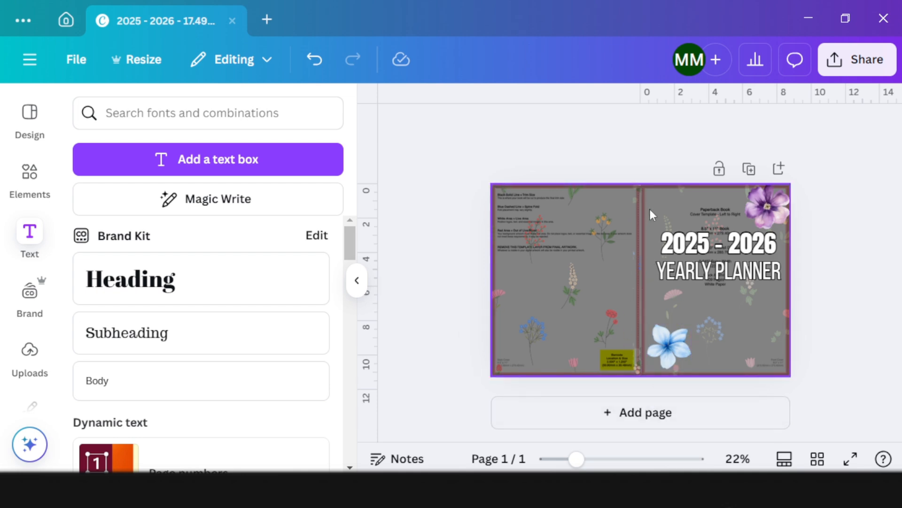
Add a square shape to the cover, stretch it taller and move it over the spine area
left_click(32, 178)
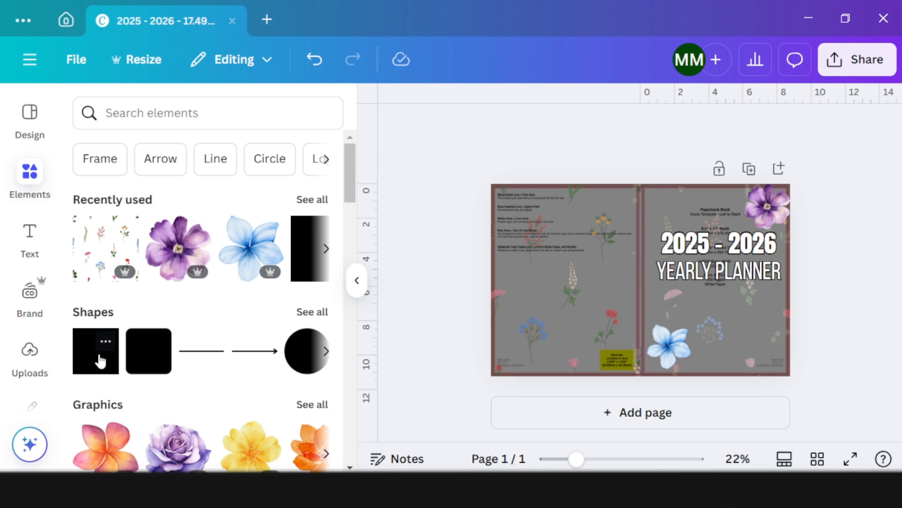
left_click(100, 361)
left_click_drag(628, 287, 584, 273)
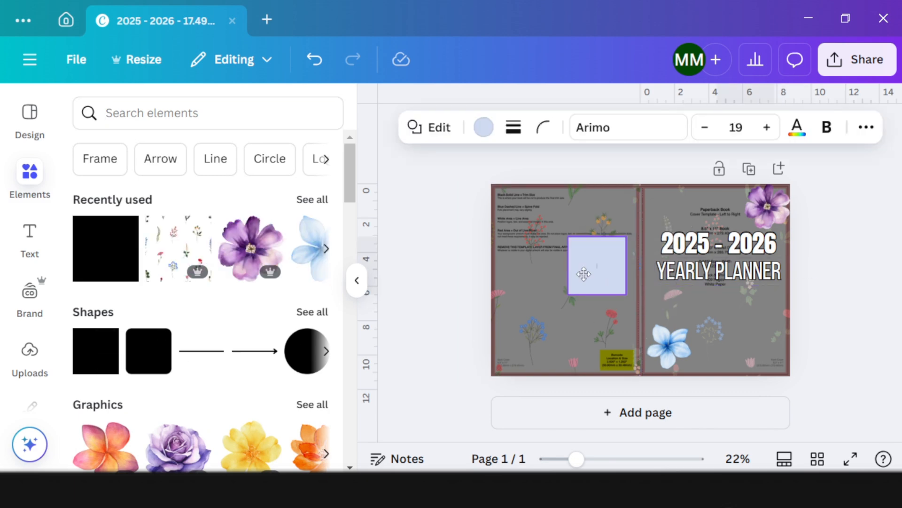
left_click_drag(599, 232, 598, 186)
left_click_drag(596, 226, 639, 223)
left_click(357, 280)
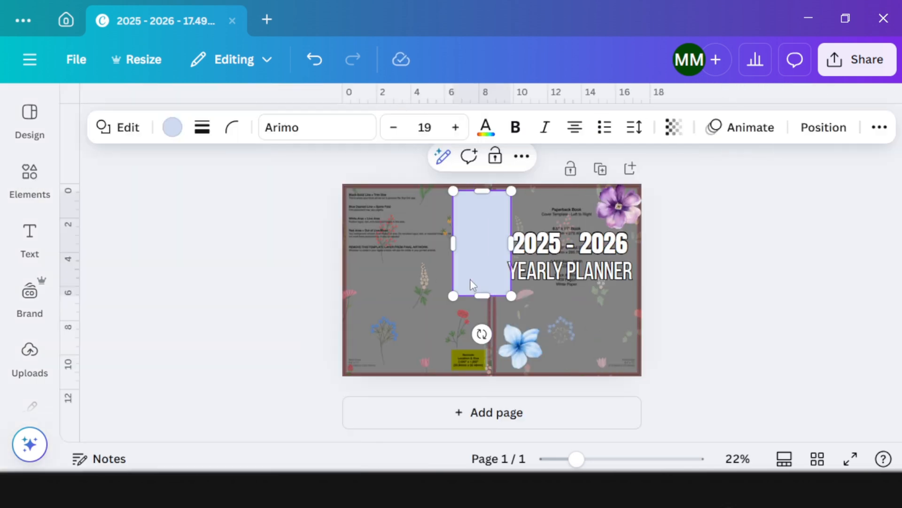
Resize the light-blue rectangle to cover the spine along the cover's full height
scroll(542, 307, "up", 3)
left_click_drag(478, 189, 476, 184)
left_click_drag(507, 272, 503, 272)
left_click_drag(426, 273, 492, 395)
scroll(498, 247, "down", 3)
scroll(486, 263, "down", 2)
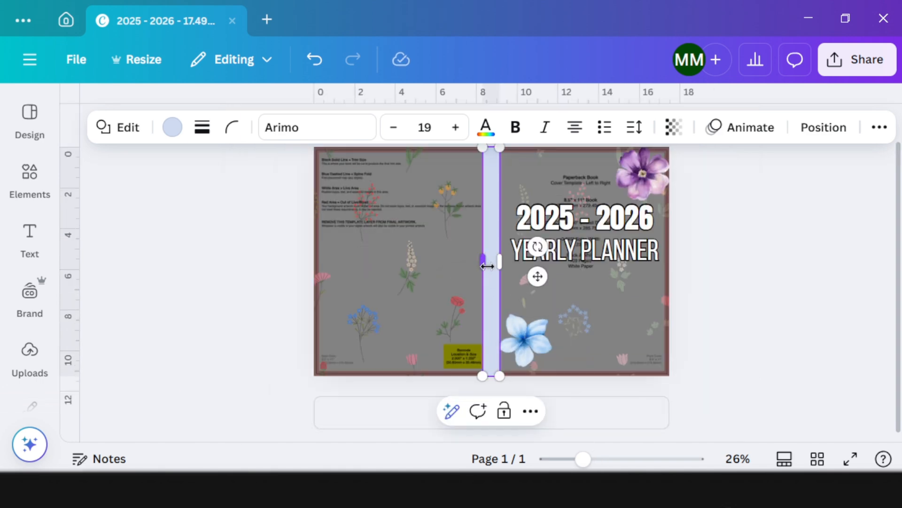
left_click(793, 297)
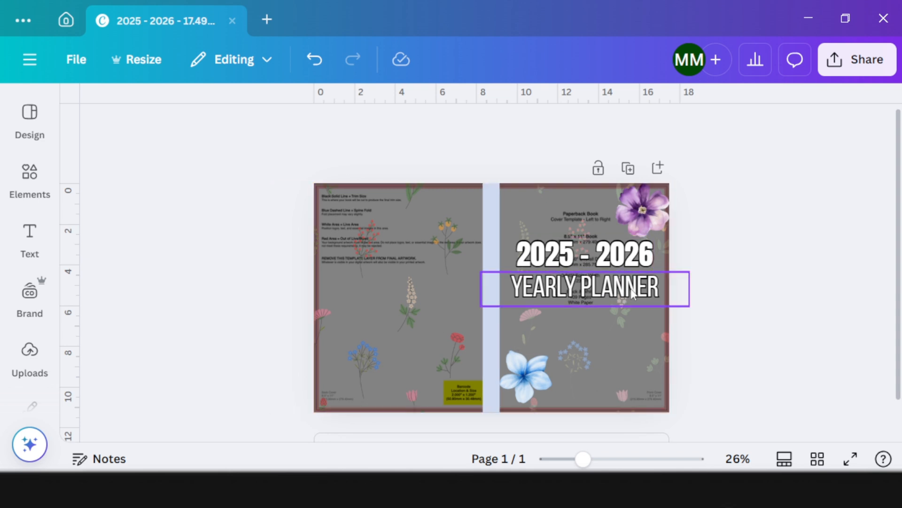
Shrink the purple and blue flowers slightly and keep them in opposite corners of the front cover
left_click(663, 209)
left_click_drag(669, 183, 644, 212)
left_click(524, 376)
left_click_drag(552, 349, 521, 378)
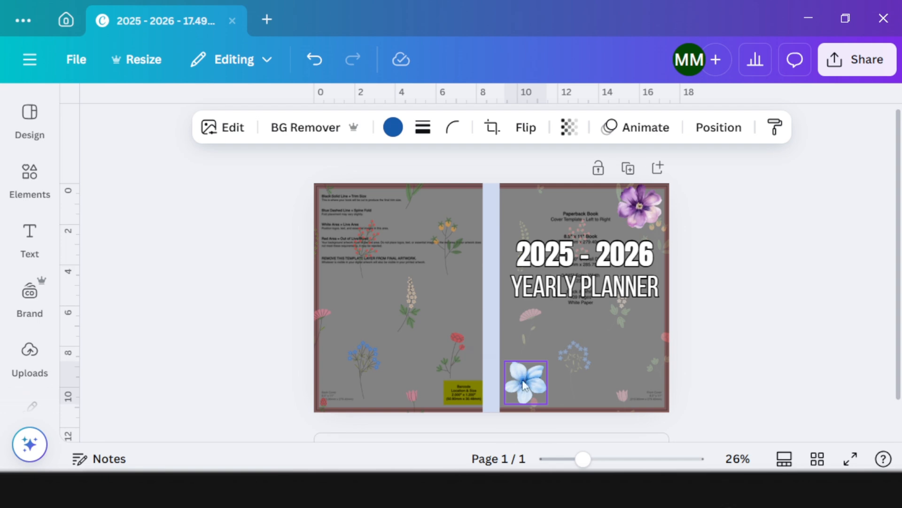
Set the purple flower's transparency to 68 and copy its style onto the blue flower
left_click(639, 206)
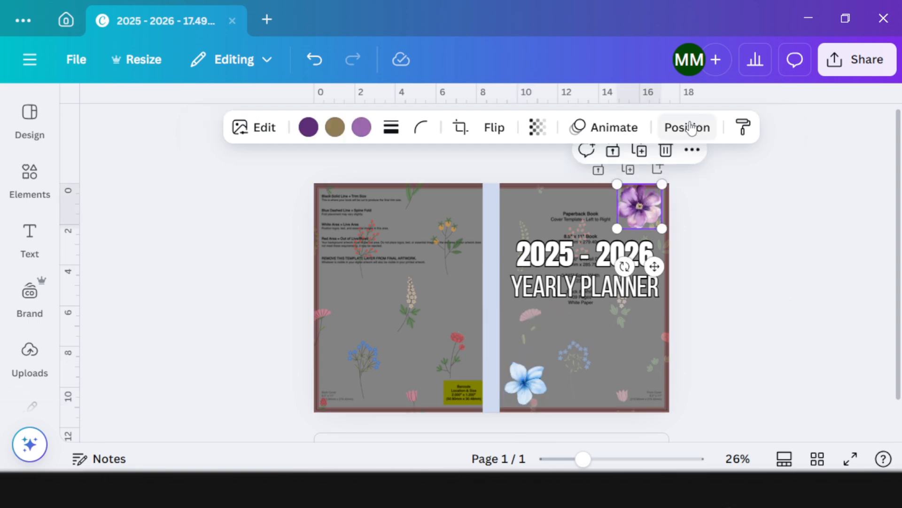
left_click(537, 126)
left_click_drag(582, 195, 540, 205)
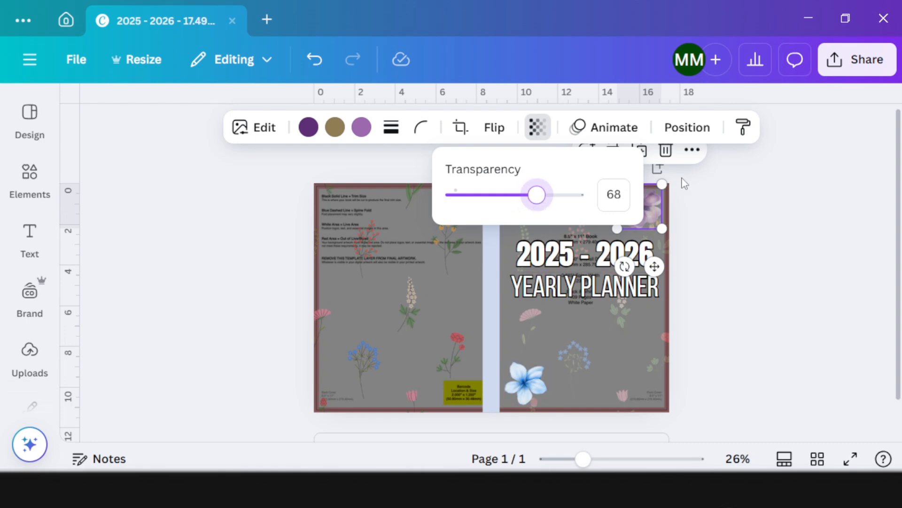
left_click(741, 131)
left_click(520, 383)
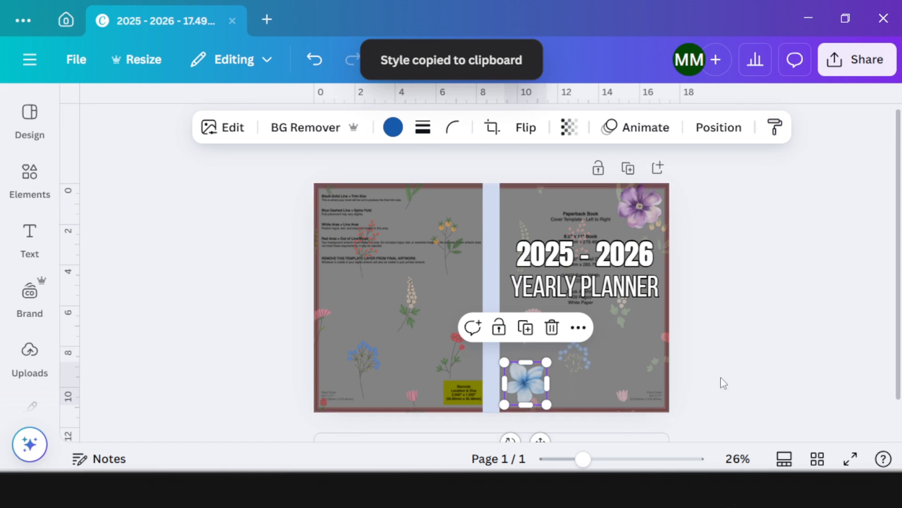
left_click(774, 341)
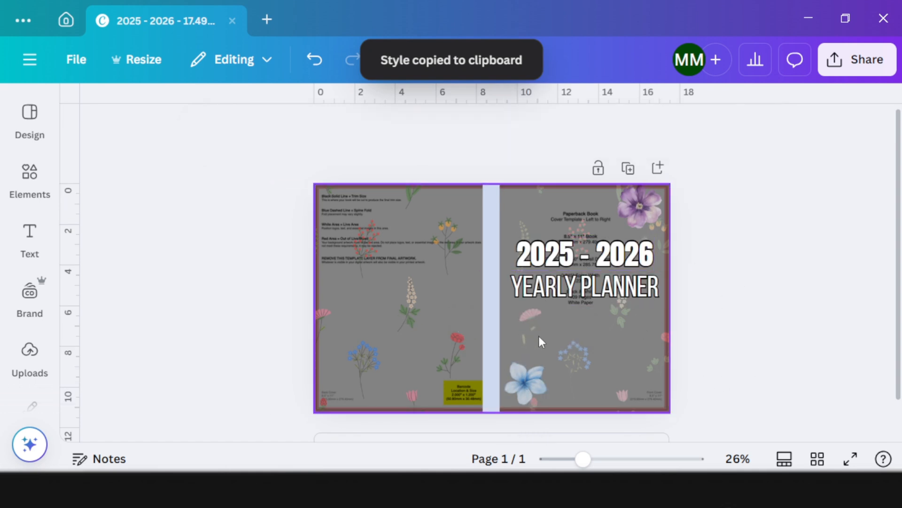
Delete the KDP template overlay that covers the whole cover design
left_click(635, 365)
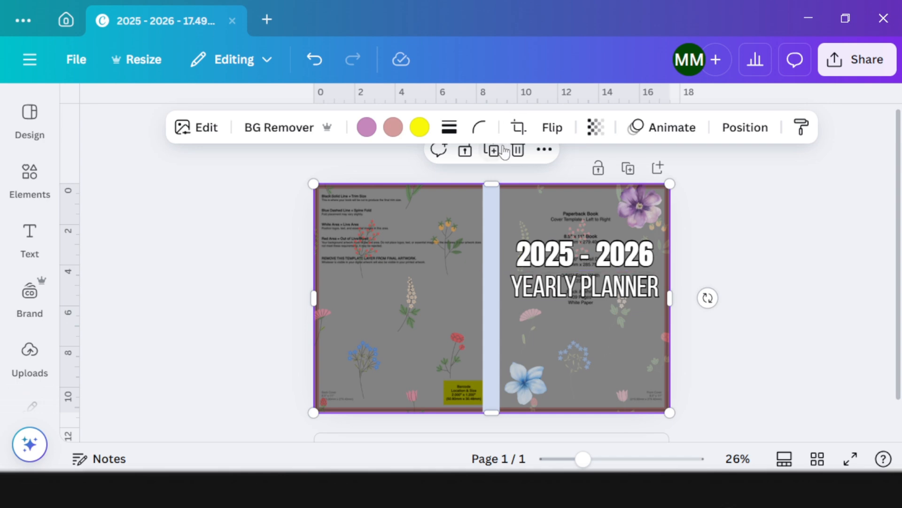
left_click(518, 151)
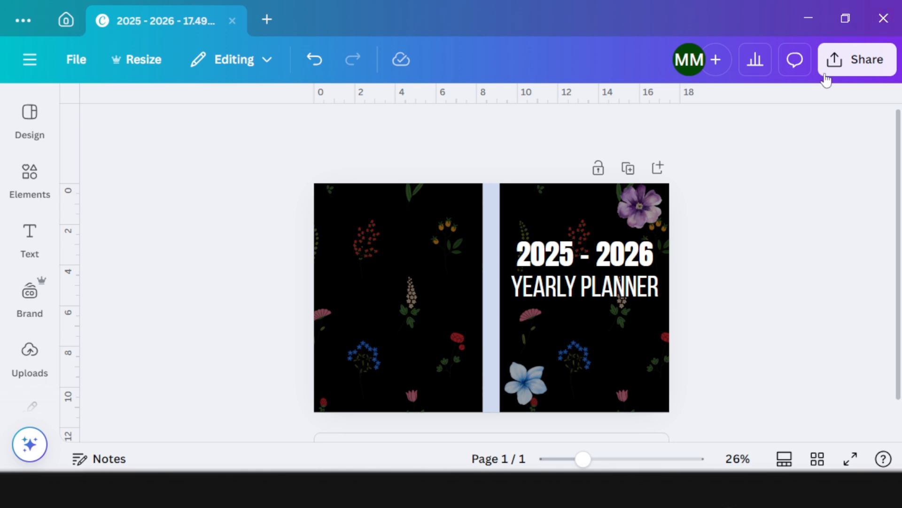
Download the finished cover as a PDF Print file
left_click(866, 59)
scroll(628, 312, "down", 2)
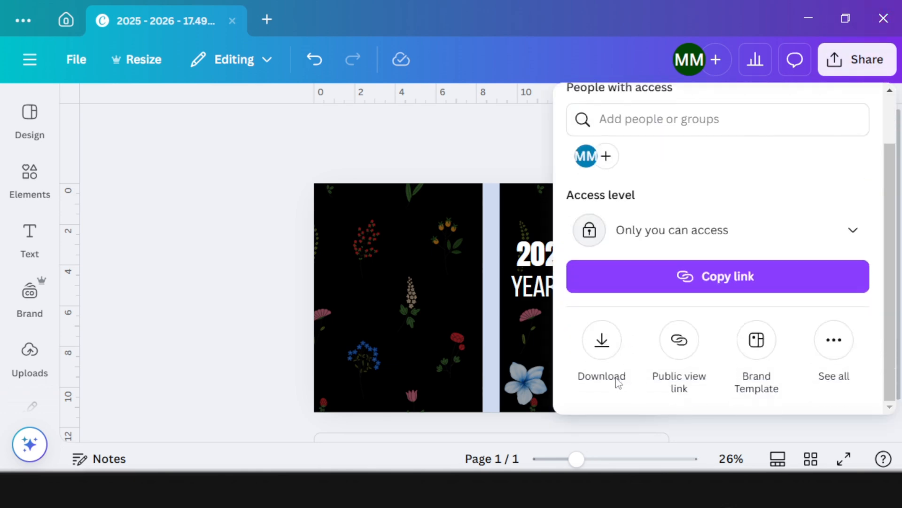
left_click(605, 344)
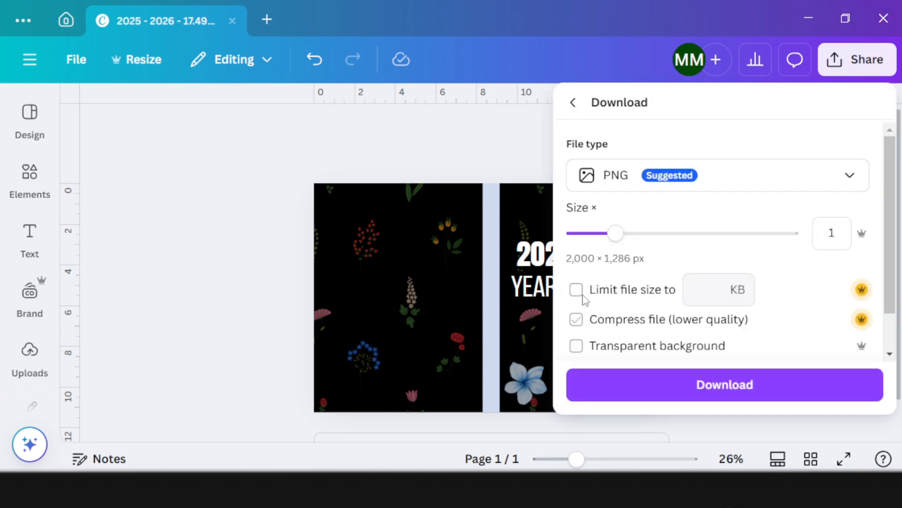
left_click(651, 179)
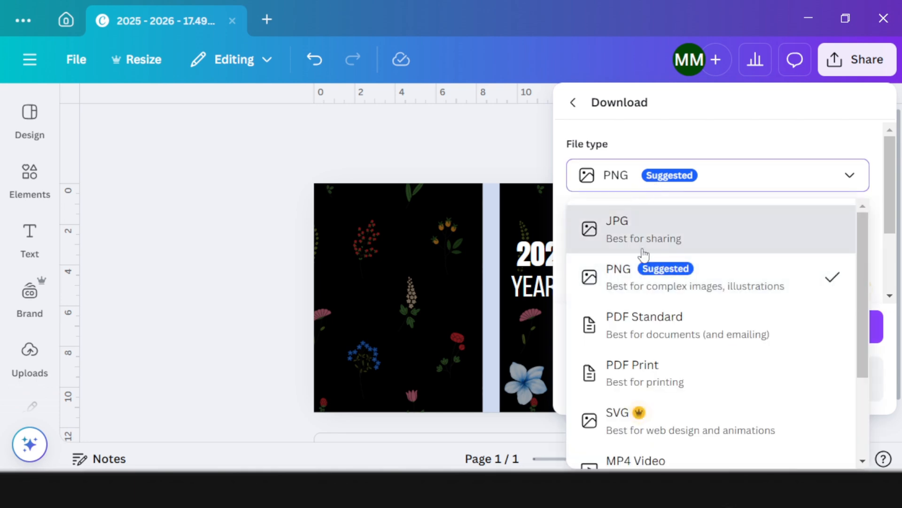
left_click(690, 385)
left_click(629, 237)
left_click(729, 327)
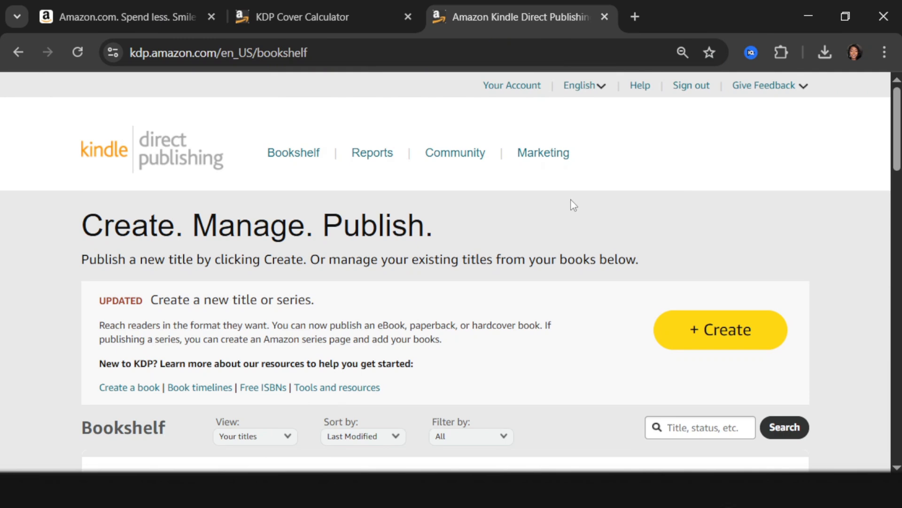
Switch to Kindle Direct Publishing and create a new paperback with the book title "2025 - 2026 Yearly Planner"
left_click(710, 332)
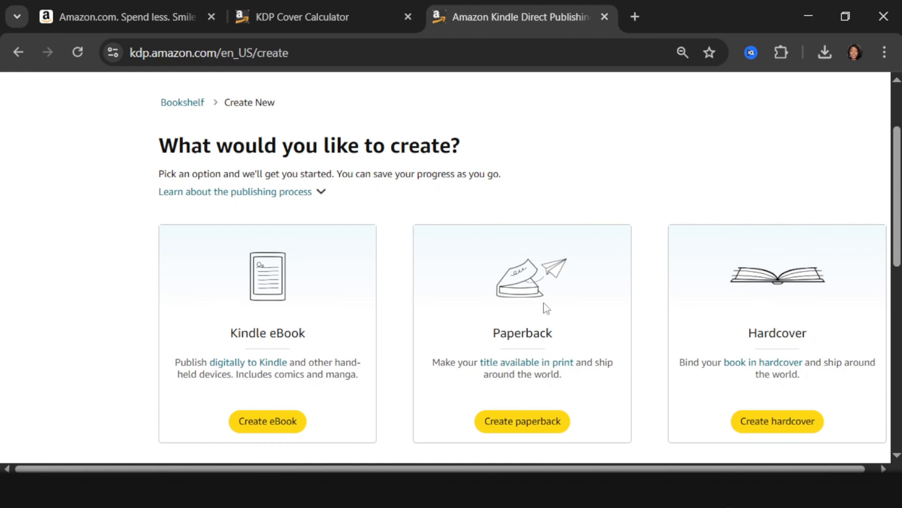
left_click(526, 414)
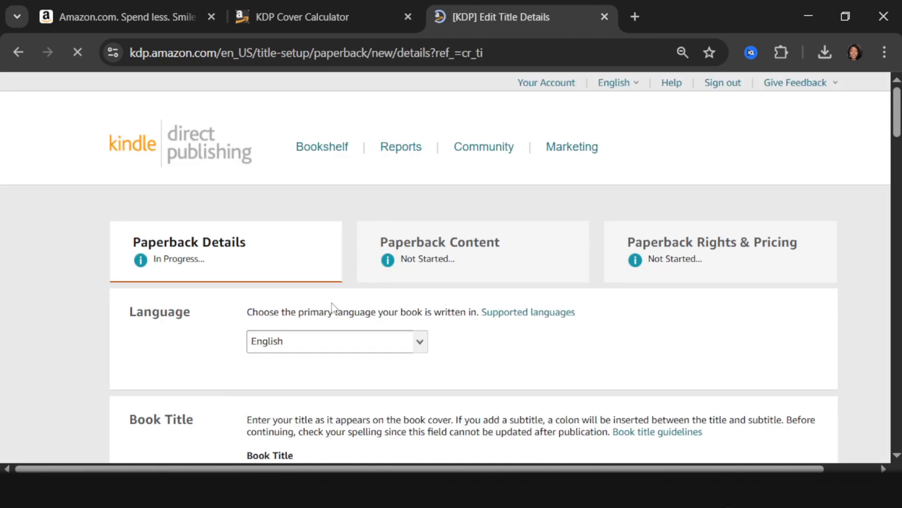
scroll(325, 307, "down", 2)
left_click(305, 363)
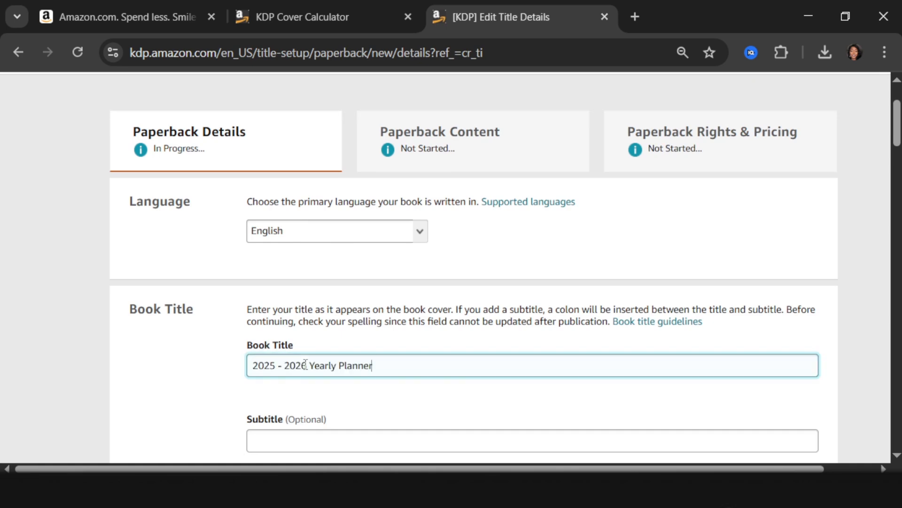
Enter "For Goal Setting and Plans" as the paperback's subtitle
scroll(306, 369, "down", 2)
left_click(308, 334)
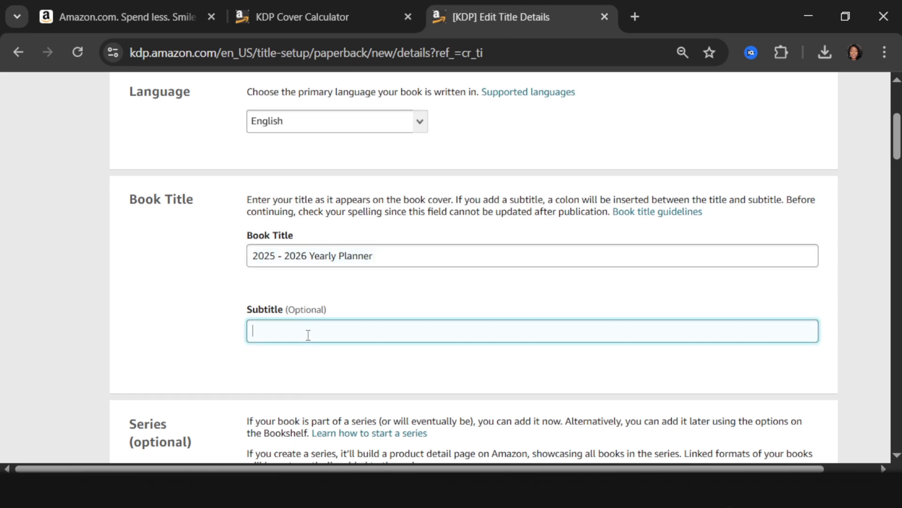
key("ctrl+v")
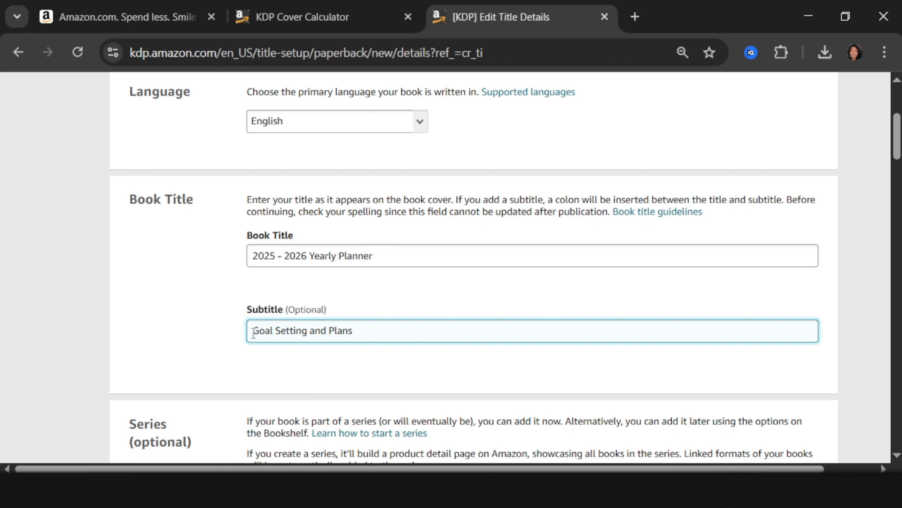
type("For")
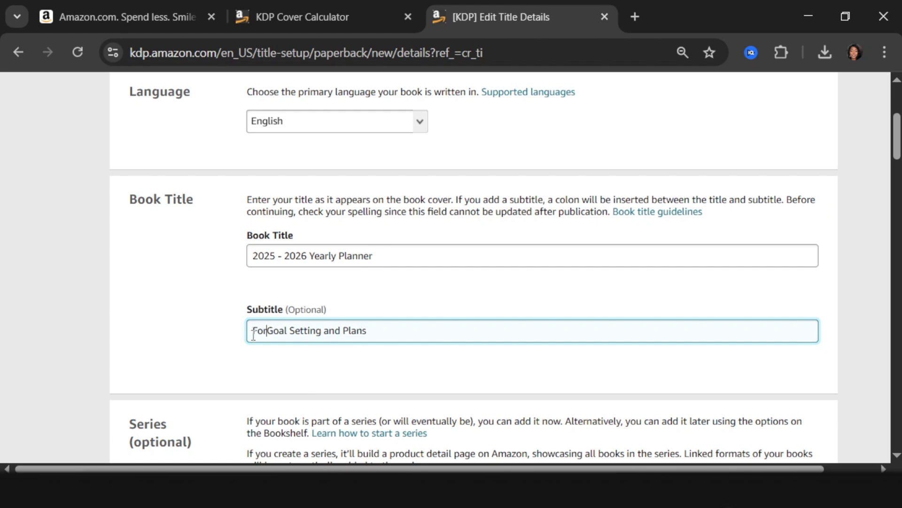
Fill in the primary author with first name "TFI" and last name "Designs"
scroll(254, 334, "down", 5)
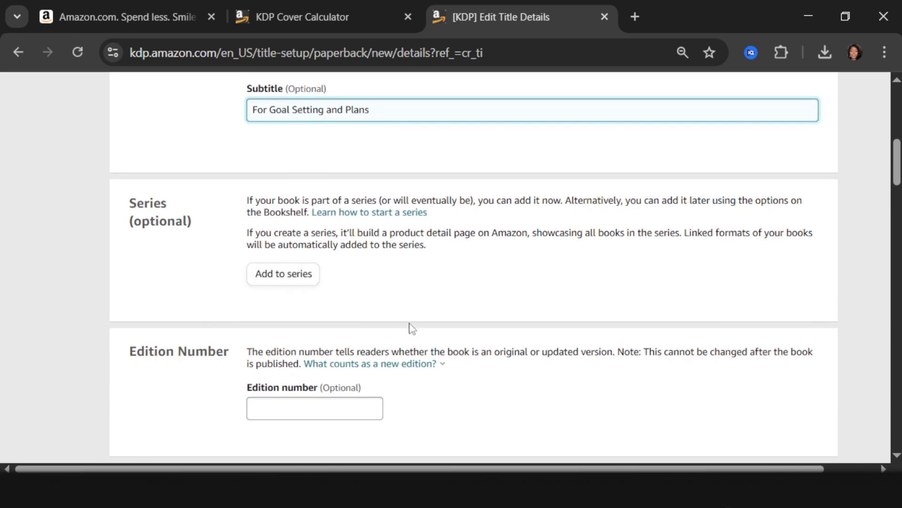
scroll(408, 315, "down", 2)
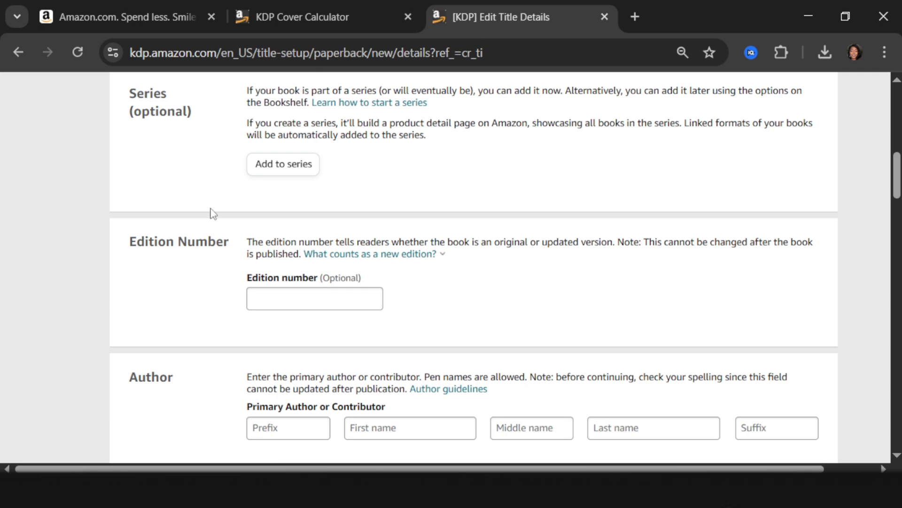
scroll(252, 326, "down", 5)
left_click(412, 207)
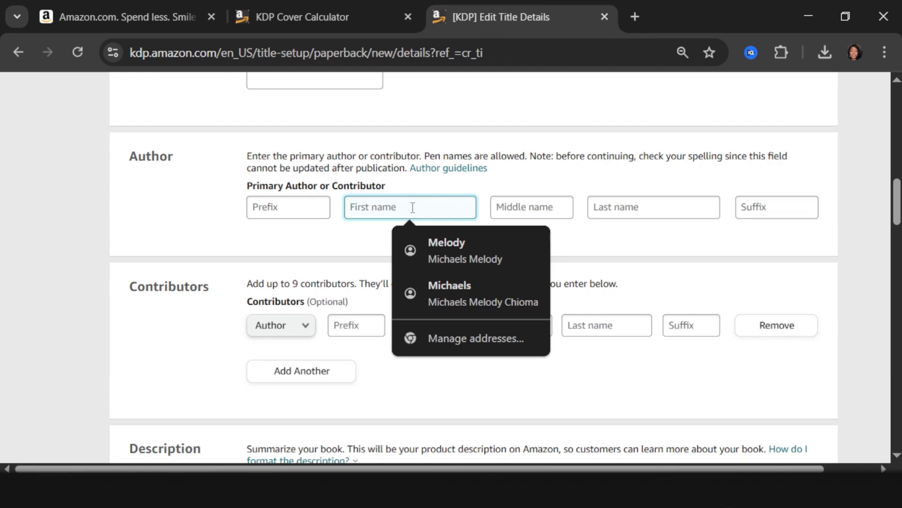
left_click(854, 340)
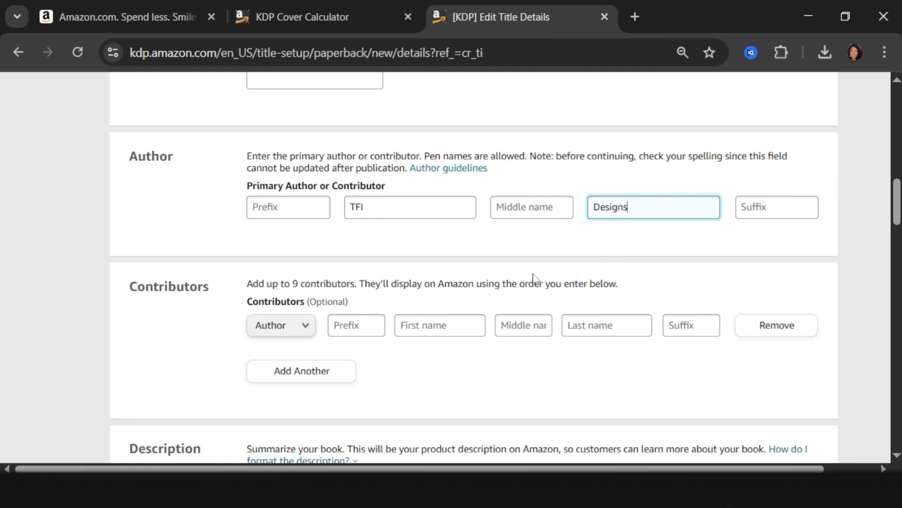
Add a two-bullet book description covering "PLANNER 2025-2026" and "2025-2026 MONTHLY OVERVIEW"
scroll(262, 322, "down", 2)
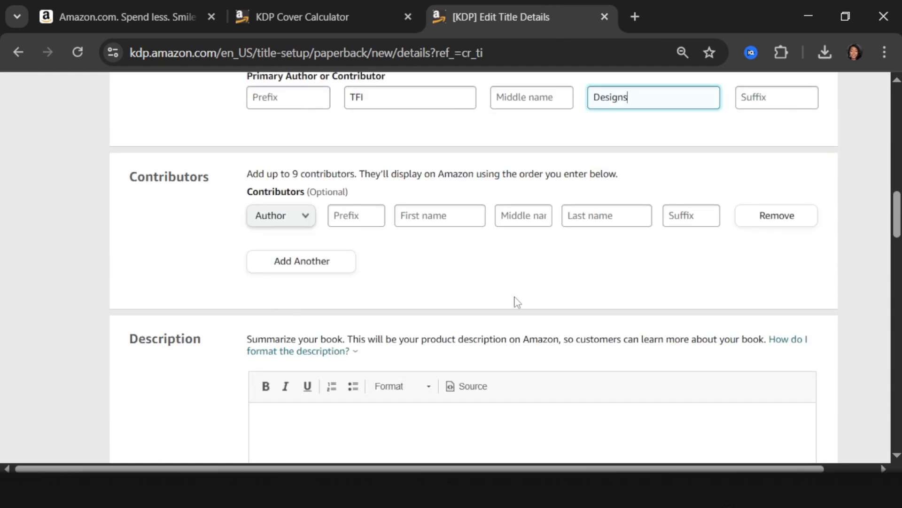
scroll(525, 294, "down", 2)
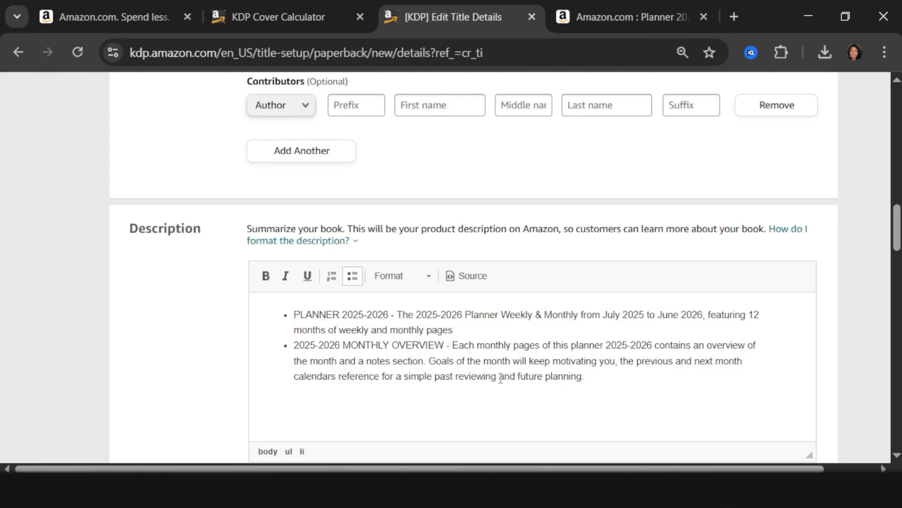
scroll(501, 378, "down", 3)
scroll(433, 383, "up", 3)
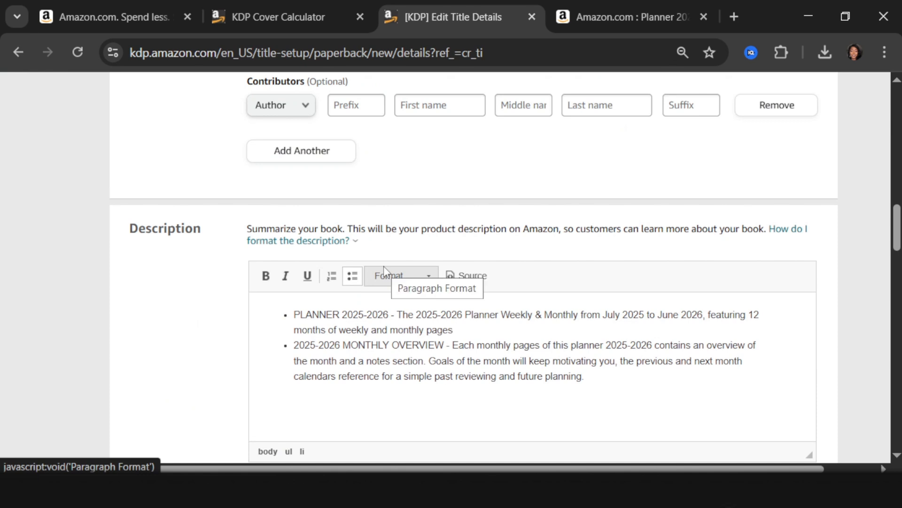
Declare that you own the copyright and hold the publishing rights, and answer No to sexually explicit images or title
scroll(358, 271, "down", 7)
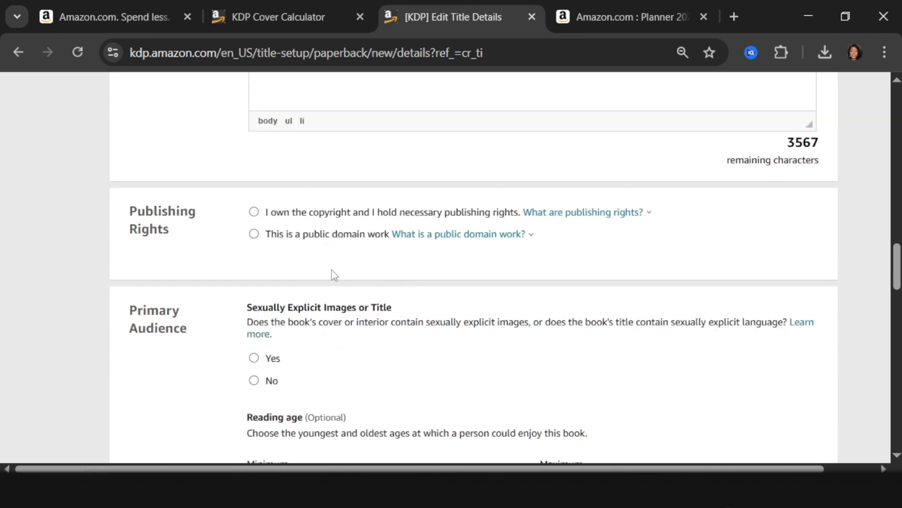
left_click(254, 212)
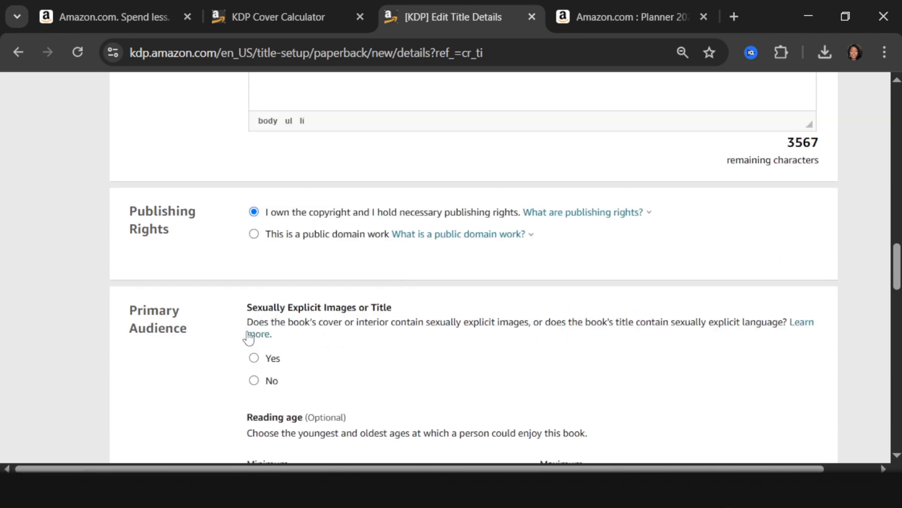
left_click(256, 380)
Set the book's reading age to a minimum of 12 and a maximum of 18+
scroll(383, 371, "down", 5)
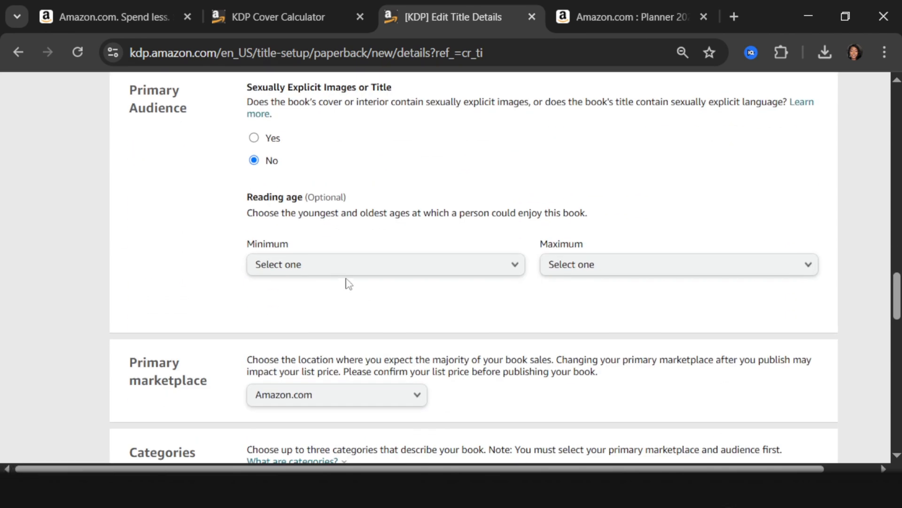
left_click(452, 269)
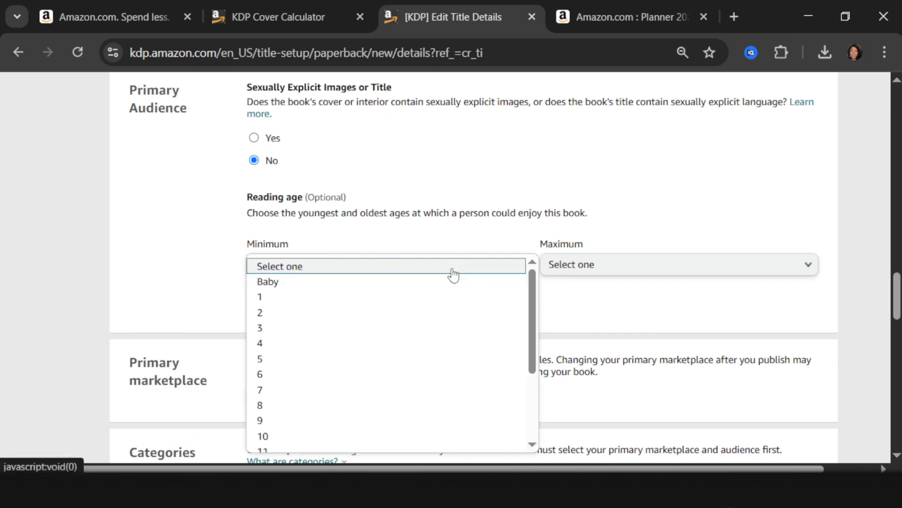
scroll(453, 277, "down", 3)
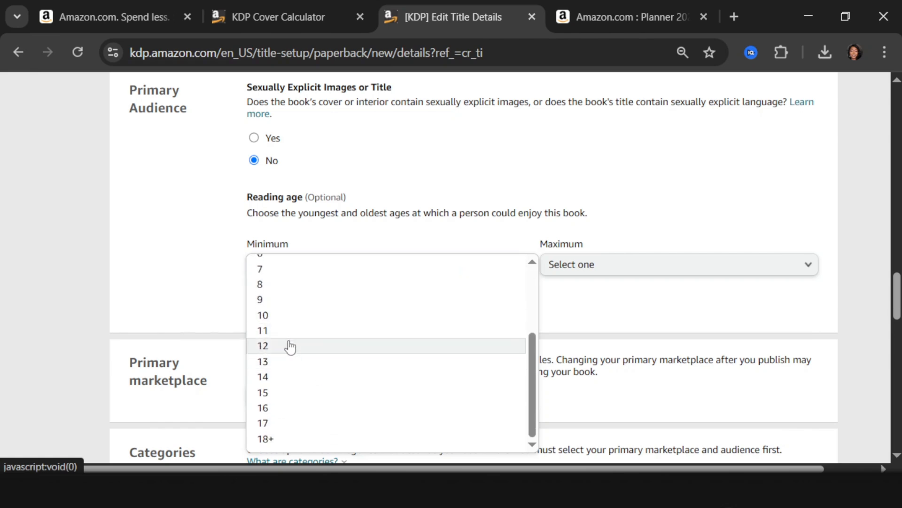
left_click(290, 346)
left_click(564, 267)
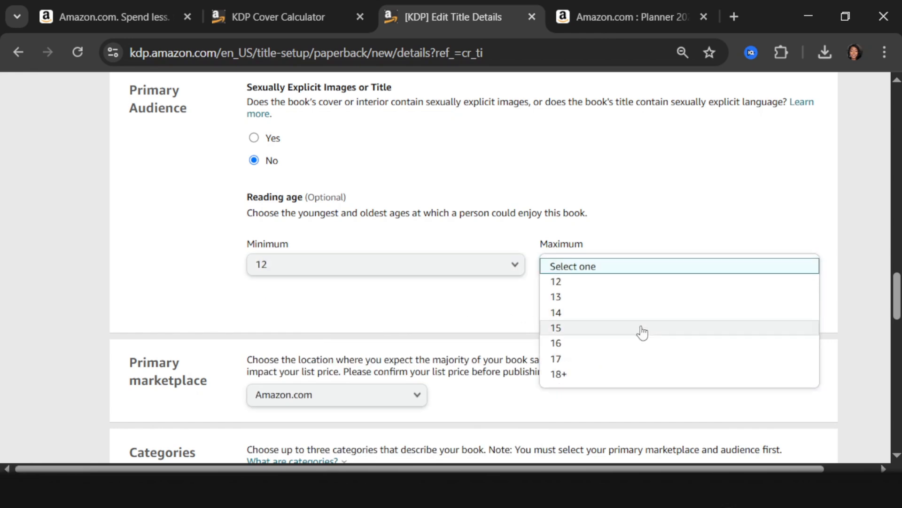
left_click(570, 371)
Choose the Non-Classifiable category with its Non-Classifiable placement for the book and save the category selection
scroll(329, 301, "down", 2)
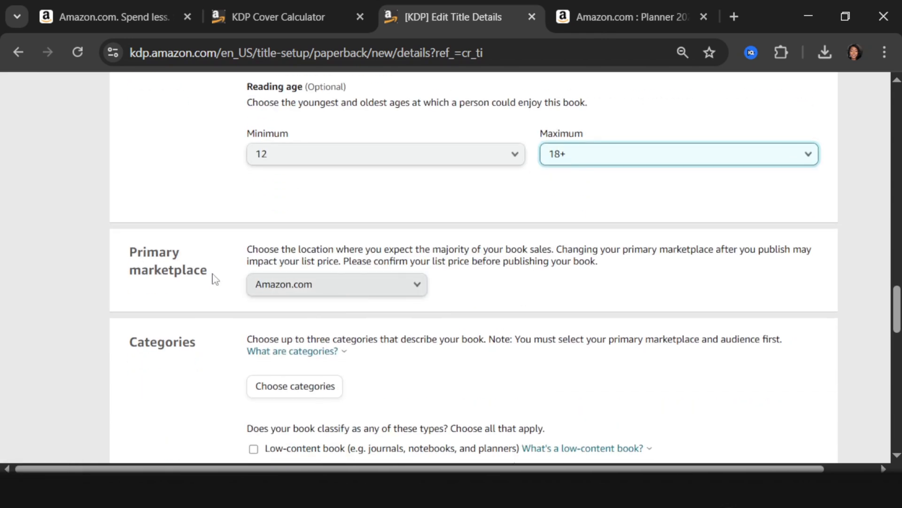
scroll(390, 303, "down", 2)
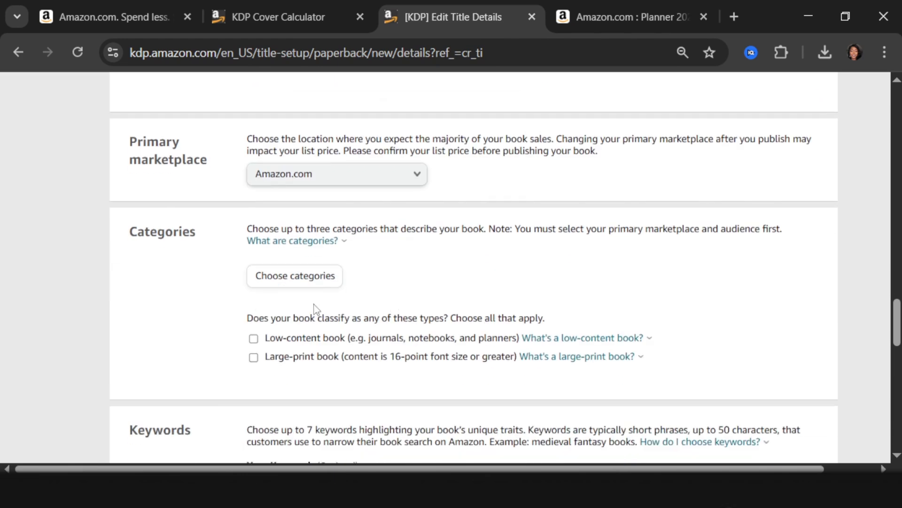
left_click(310, 287)
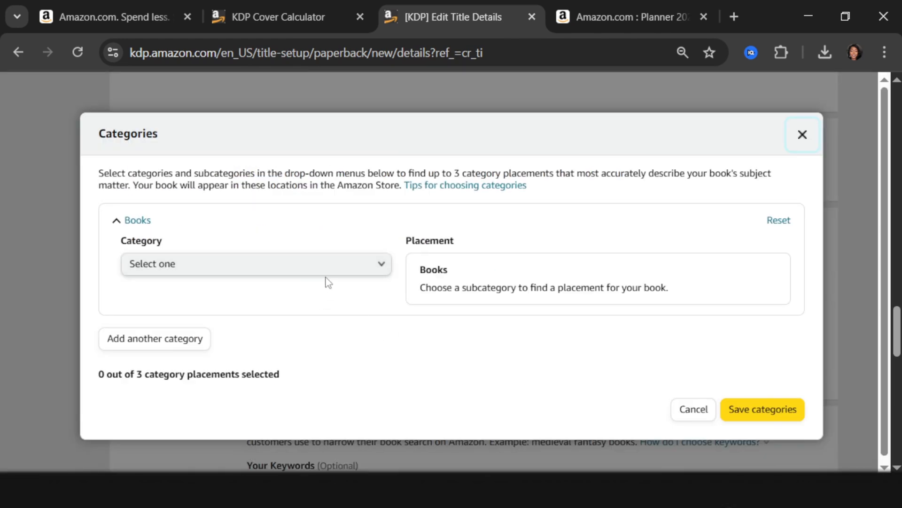
left_click(330, 266)
left_click(301, 260)
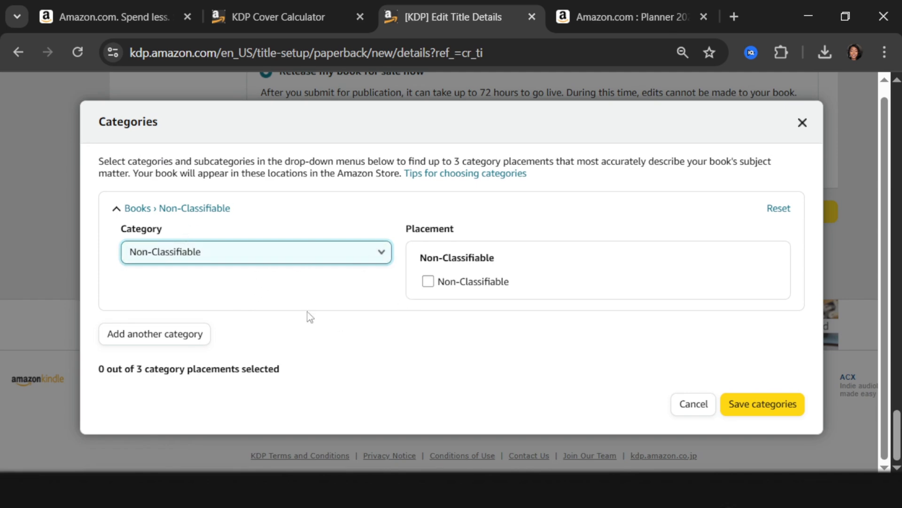
left_click(226, 254)
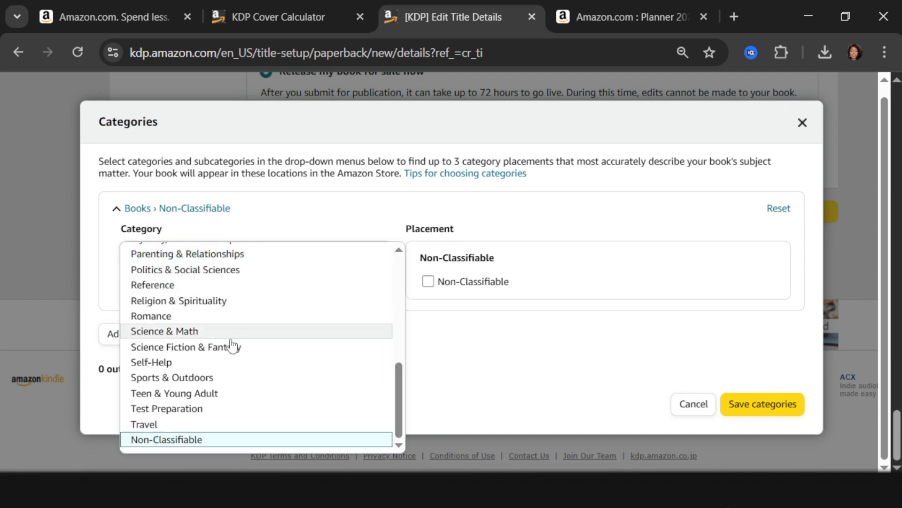
scroll(234, 339, "up", 10)
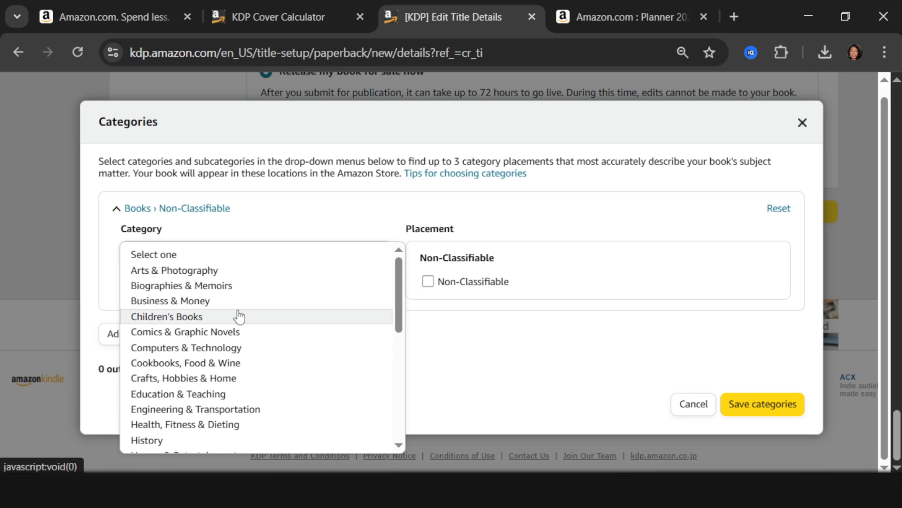
scroll(235, 329, "down", 10)
left_click(161, 437)
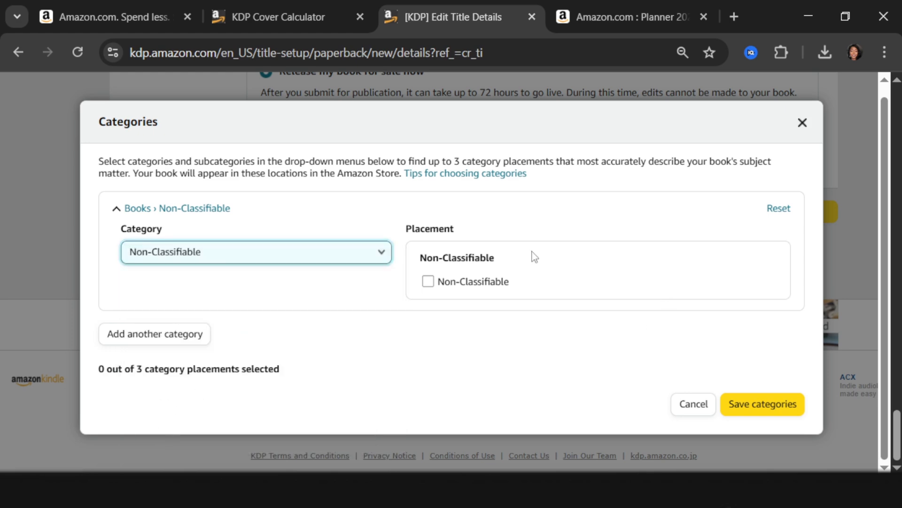
left_click(472, 286)
left_click(767, 429)
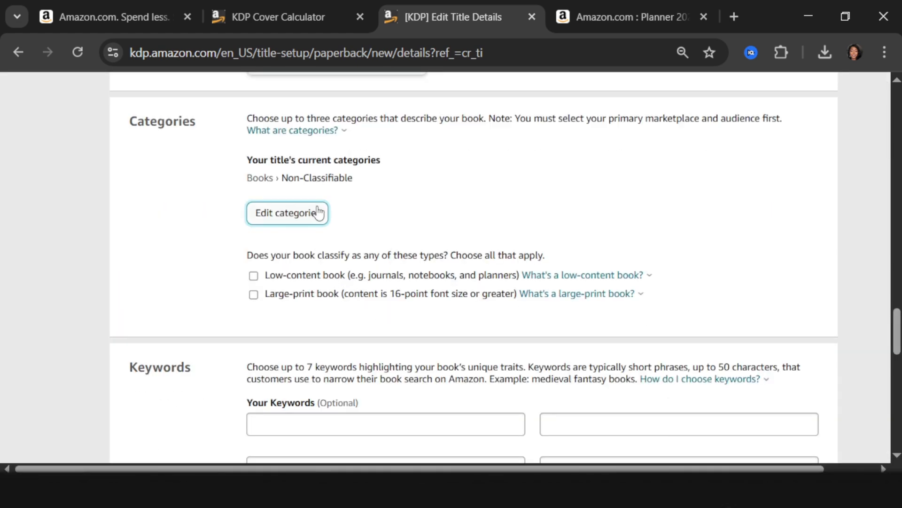
Enter keywords "Planner 2025 - 2026", "Planner 2025 - 2026 for women", "Planner notebook" and "Planner 2025 for women" from Amazon's "planner" search suggestions
scroll(314, 221, "down", 5)
left_click(346, 203)
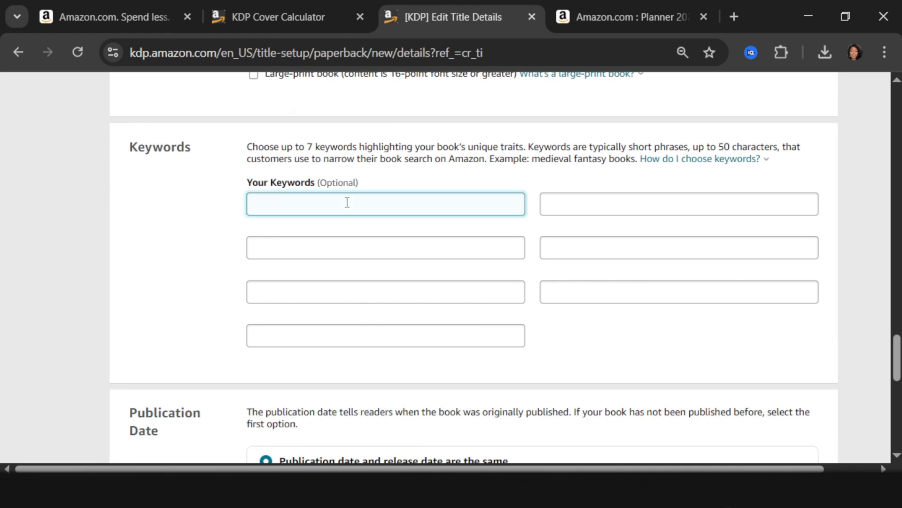
left_click(621, 19)
left_click(295, 96)
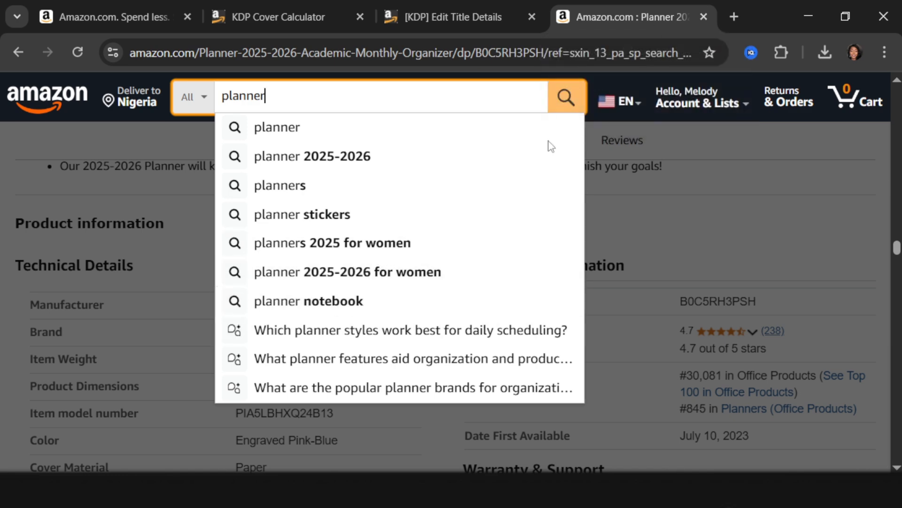
left_click(467, 18)
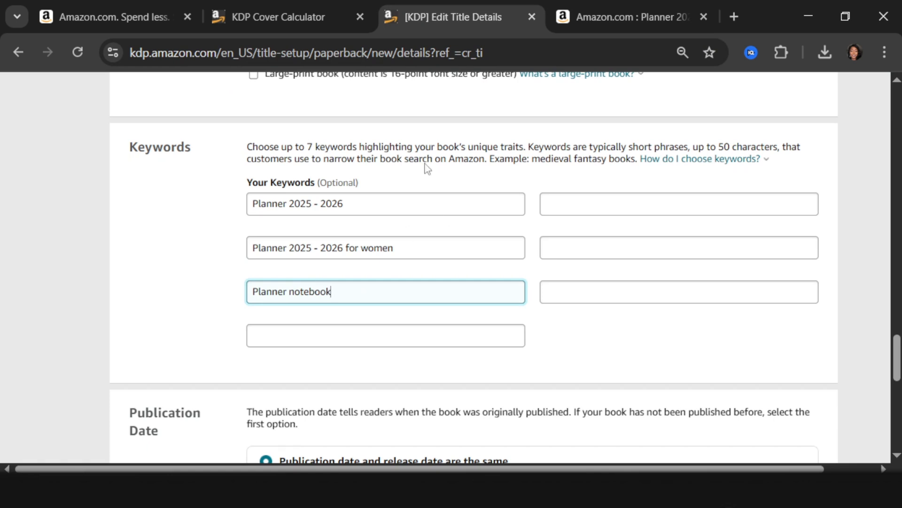
left_click(596, 19)
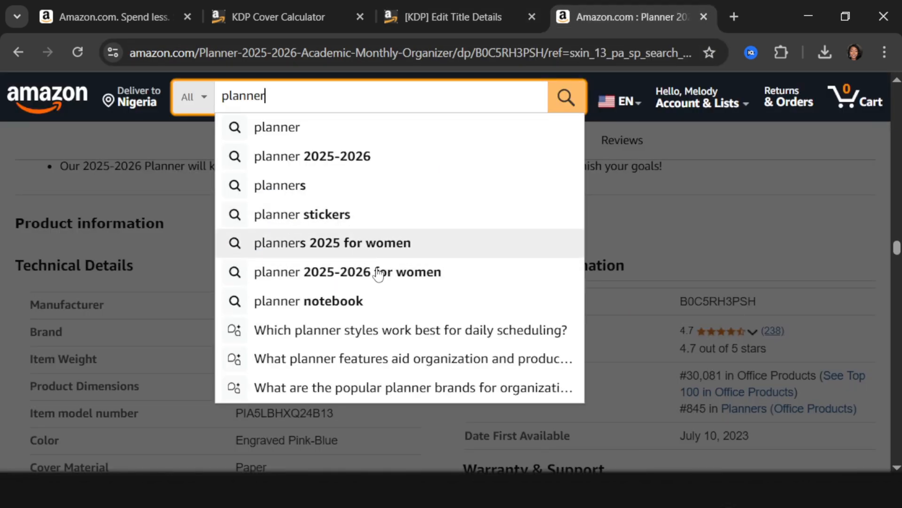
left_click(461, 20)
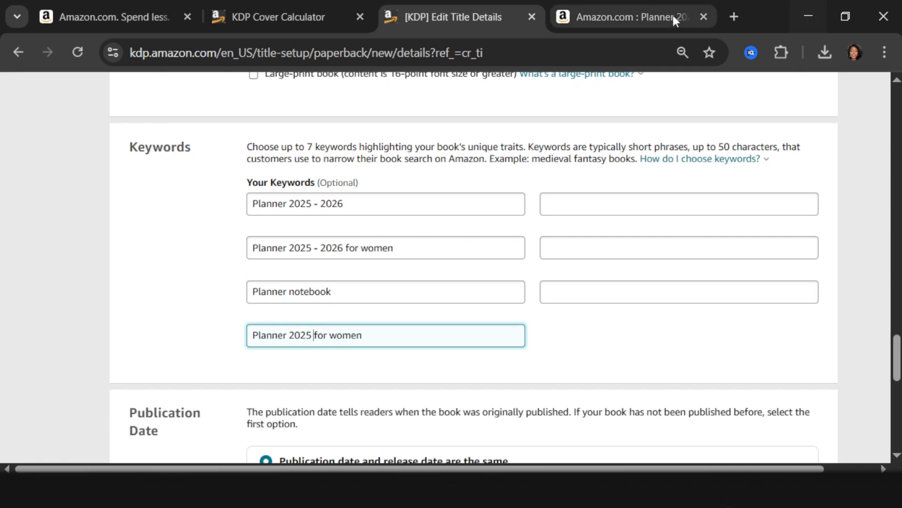
From Amazon's "planner 2025-2026" suggestions, add keywords "Planner 2025 - 2026" with "for women 8.5 x 11", "for men" and "weekly and monthly"
left_click(653, 18)
left_click(346, 156)
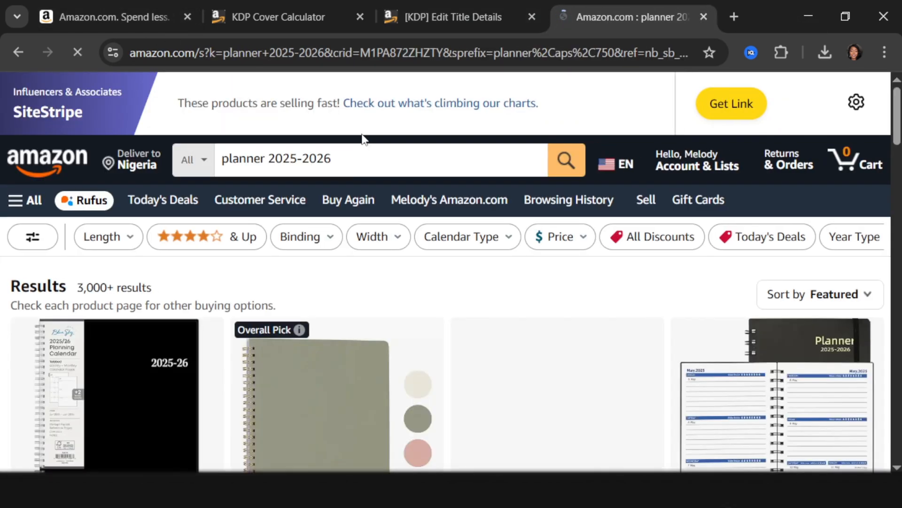
left_click(348, 161)
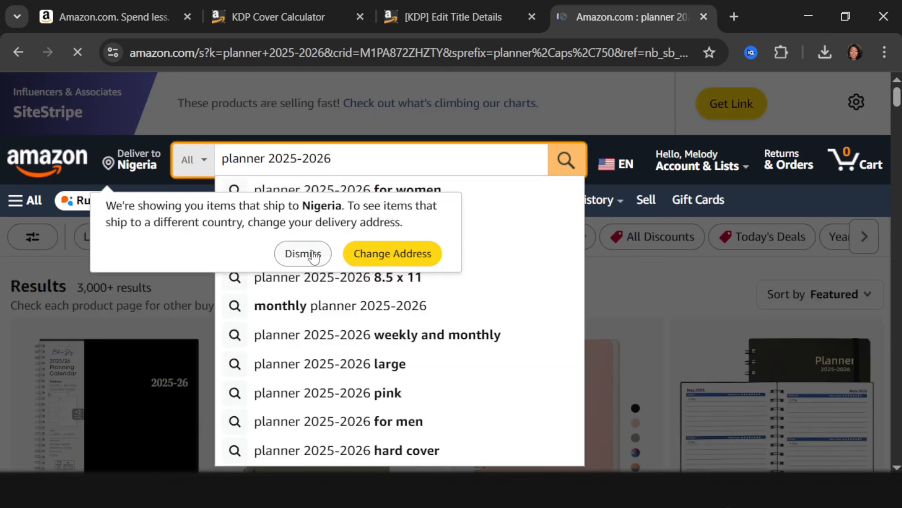
left_click(308, 253)
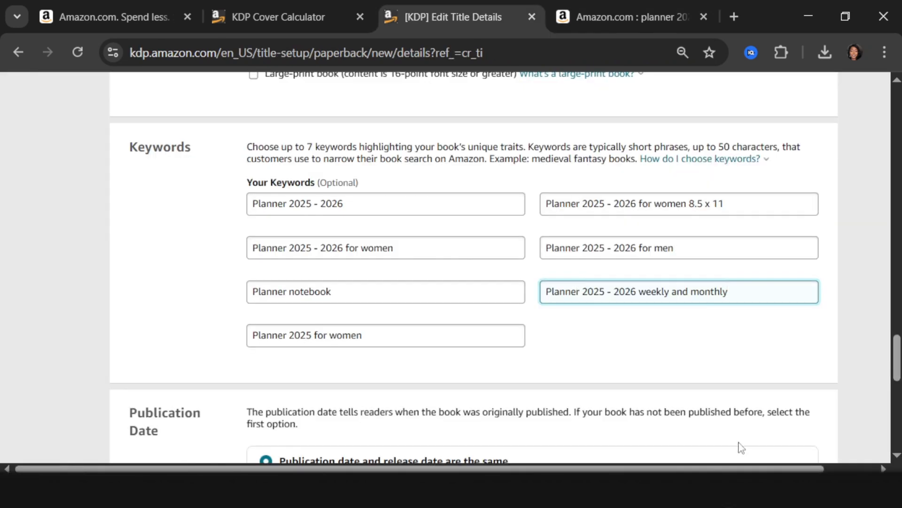
Save the completed paperback details and continue to the paperback content page
scroll(600, 312, "down", 2)
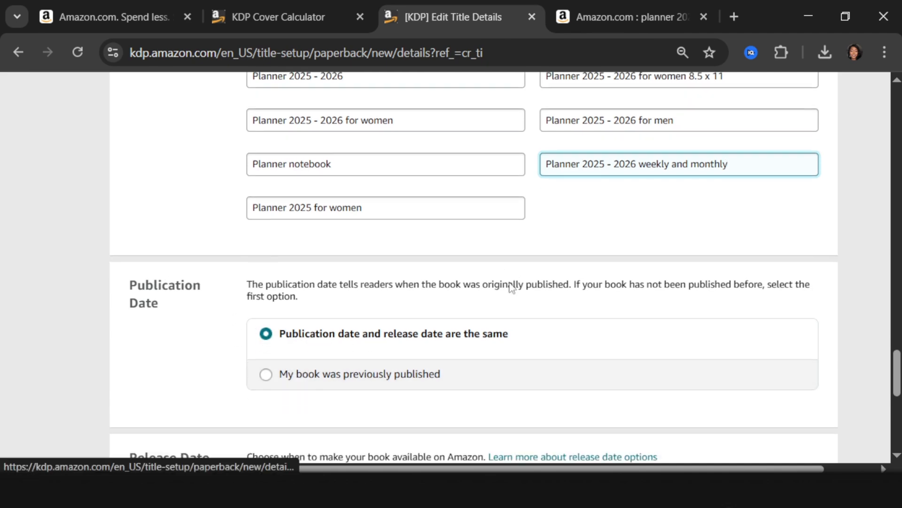
scroll(502, 293, "down", 4)
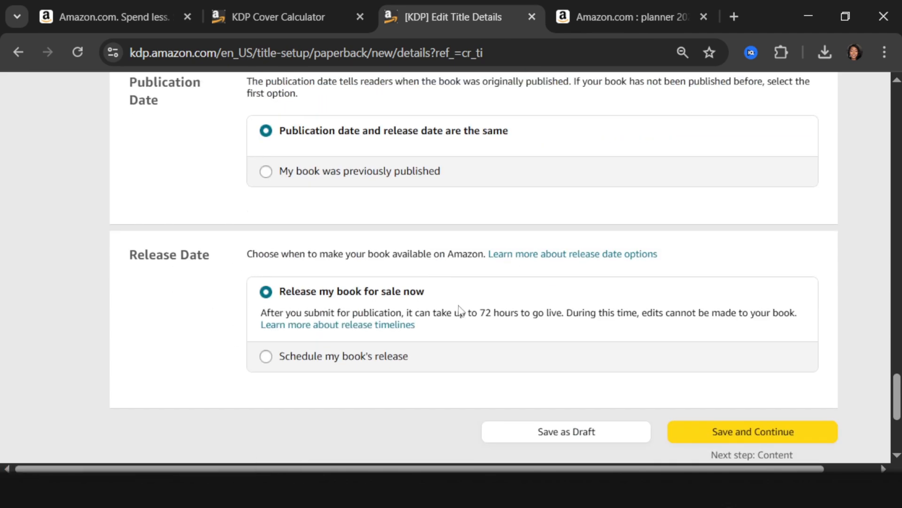
left_click(745, 435)
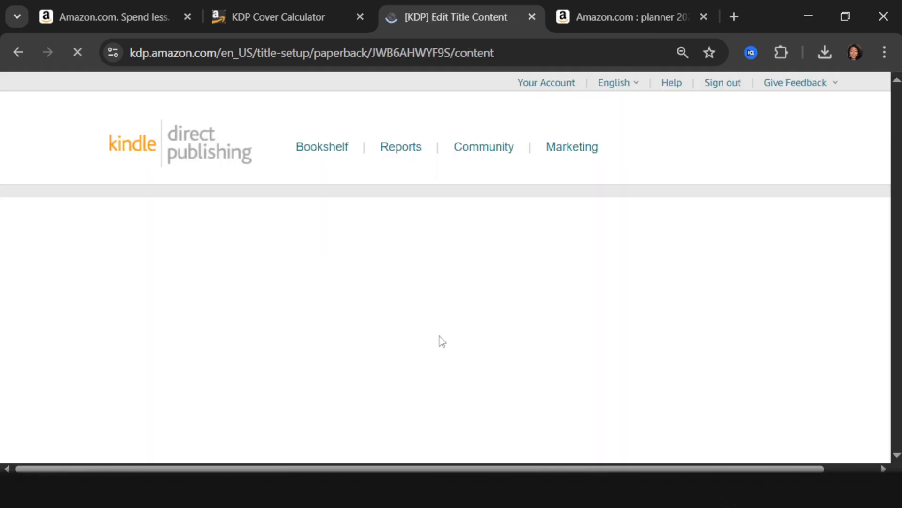
Assign a free KDP ISBN to the paperback and confirm the assignment
scroll(316, 226, "down", 2)
left_click(376, 324)
left_click(739, 318)
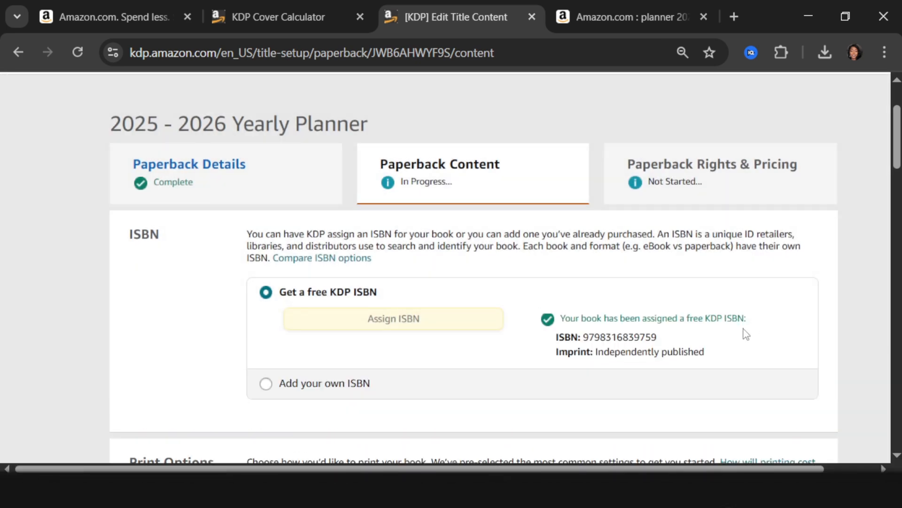
Set the paperback's trim size to 8.5 x 11 in in the print options
scroll(750, 334, "down", 2)
scroll(673, 238, "down", 2)
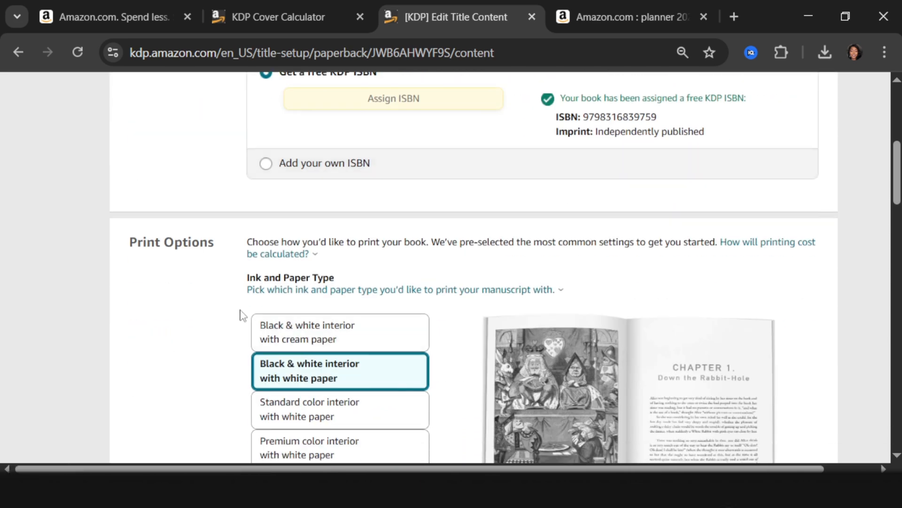
scroll(349, 368, "down", 6)
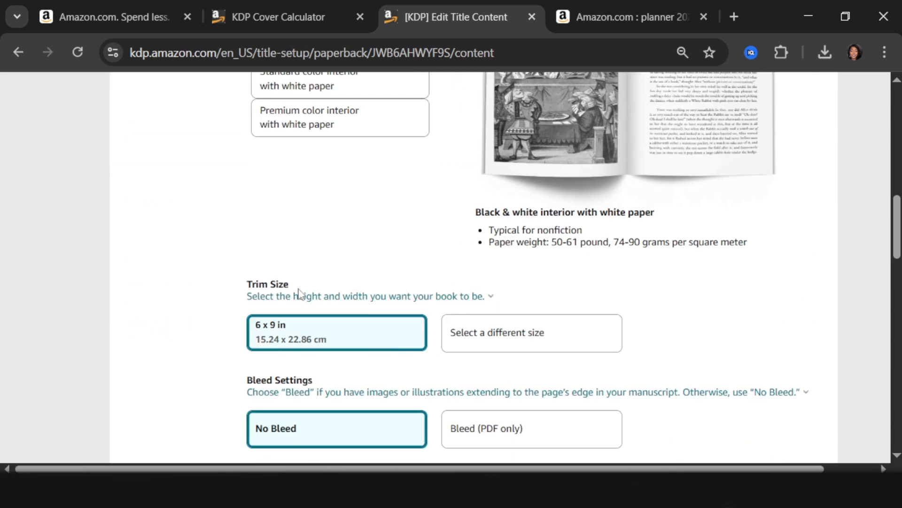
left_click(522, 337)
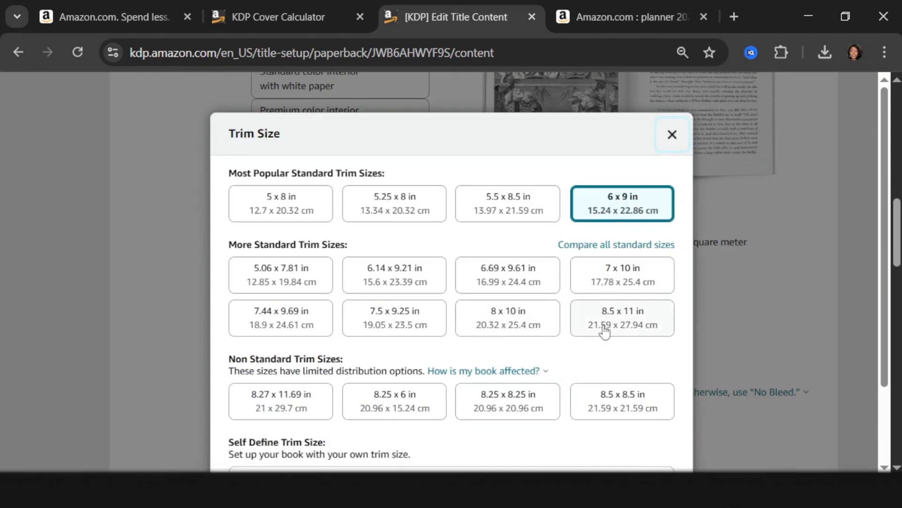
left_click(621, 323)
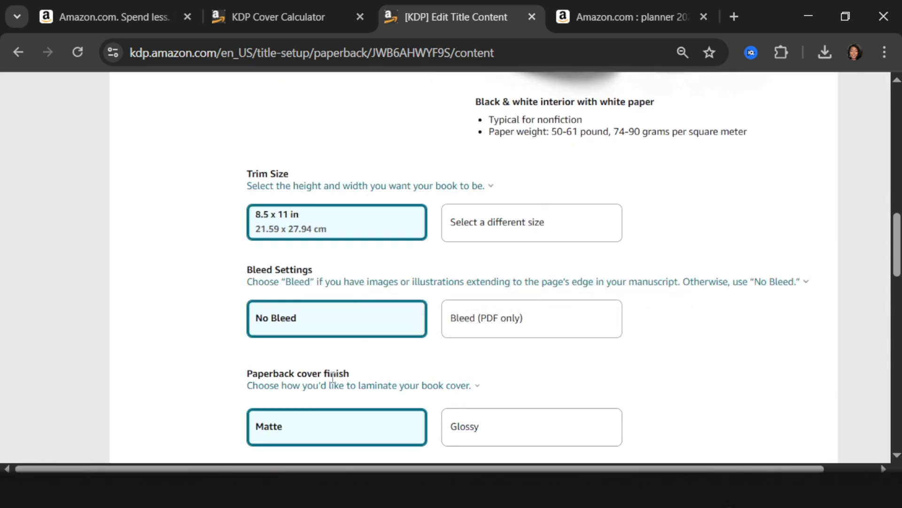
Upload "planner for kdp.pdf" as the manuscript and the existing print-ready PDF as the book cover
scroll(323, 376, "down", 4)
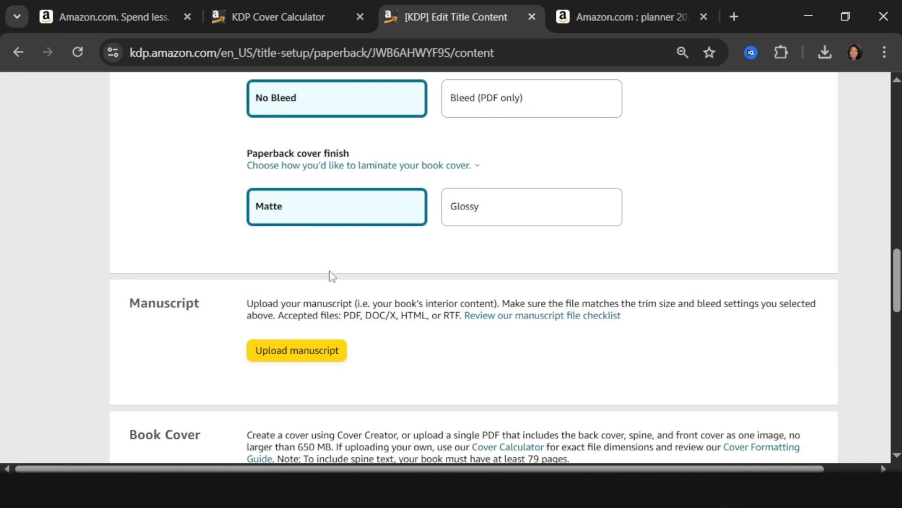
left_click(301, 349)
left_click(235, 201)
double_click(235, 201)
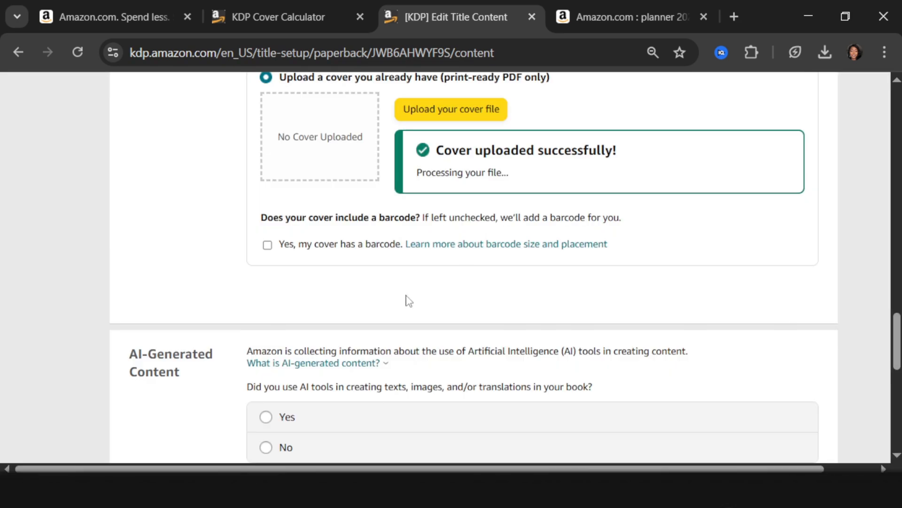
scroll(405, 298, "up", 2)
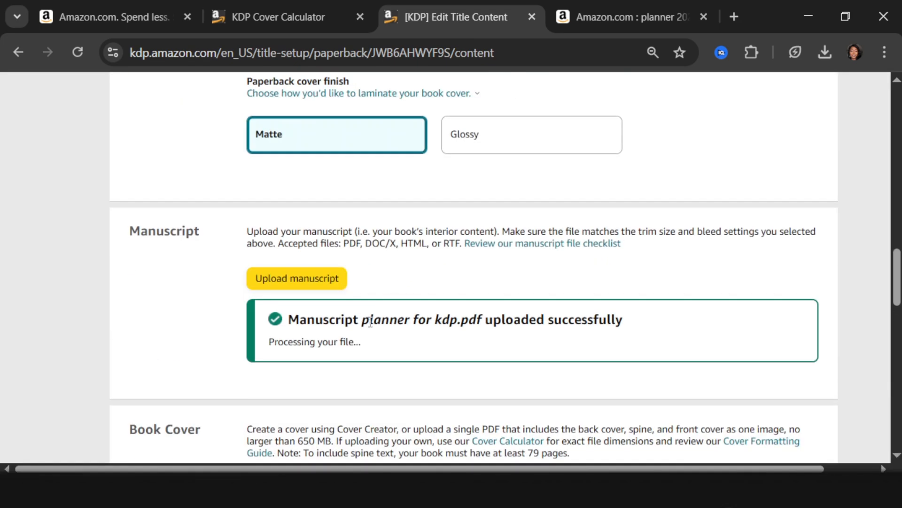
scroll(280, 303, "down", 5)
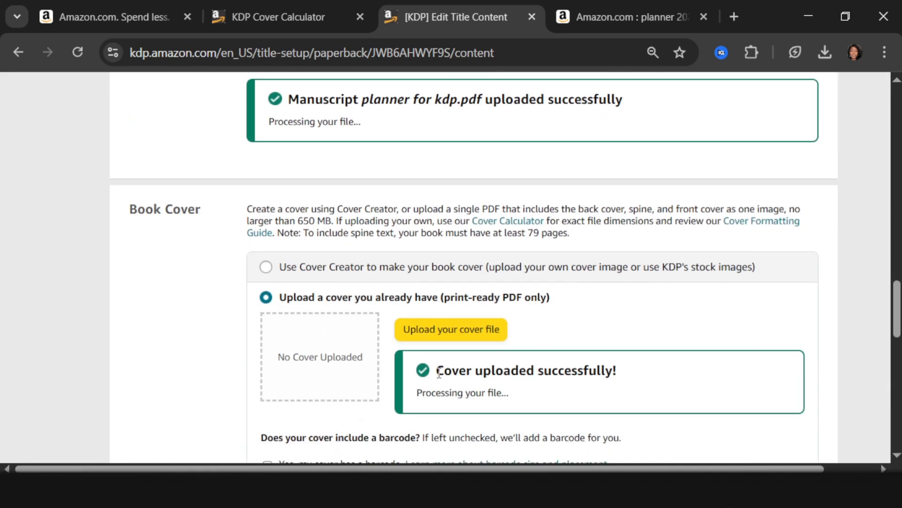
scroll(286, 332, "down", 2)
scroll(329, 329, "down", 2)
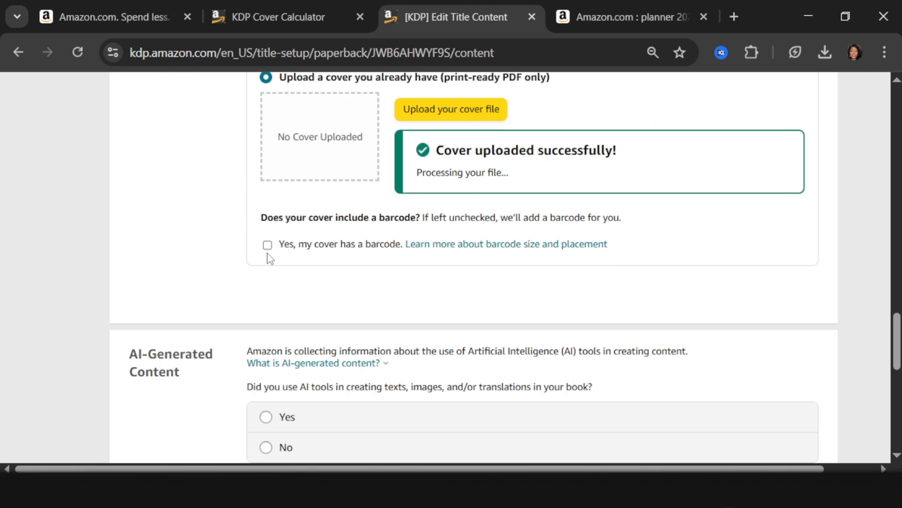
Declare that no AI tools were used in creating the book and launch the print previewer
scroll(259, 339, "down", 2)
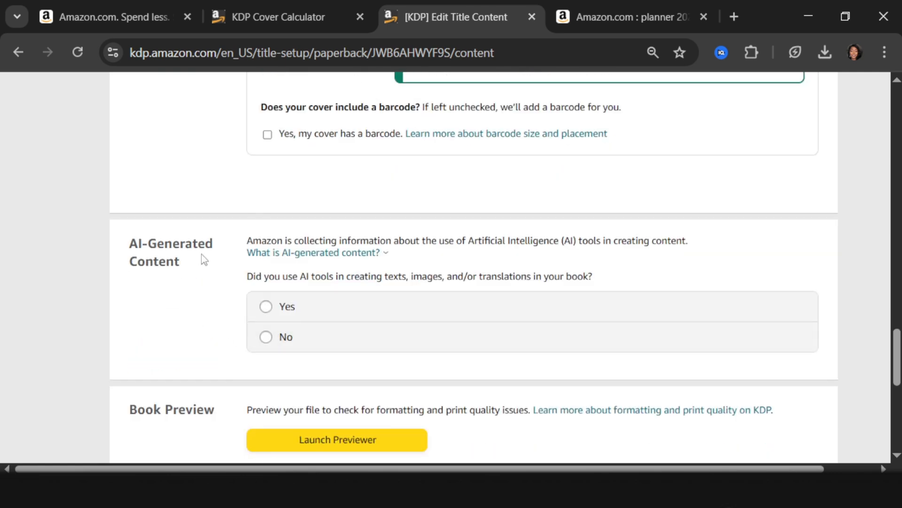
left_click(267, 338)
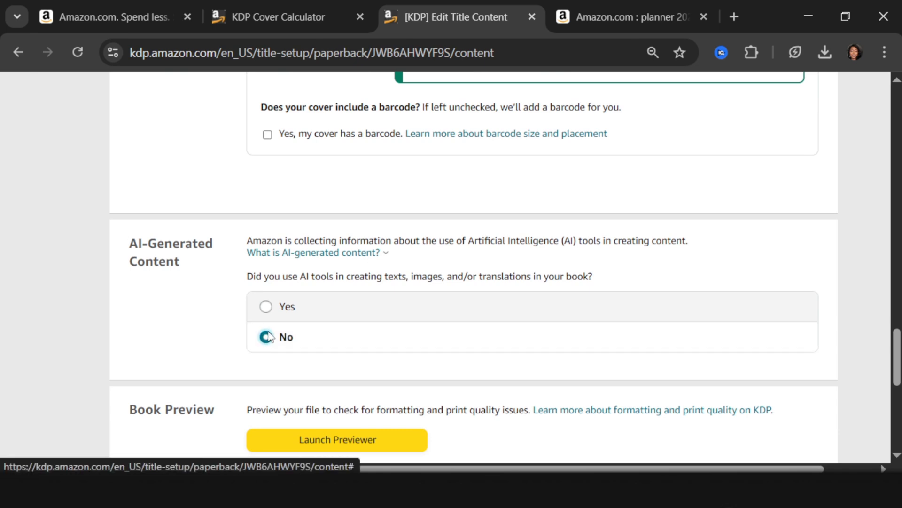
scroll(268, 337, "down", 2)
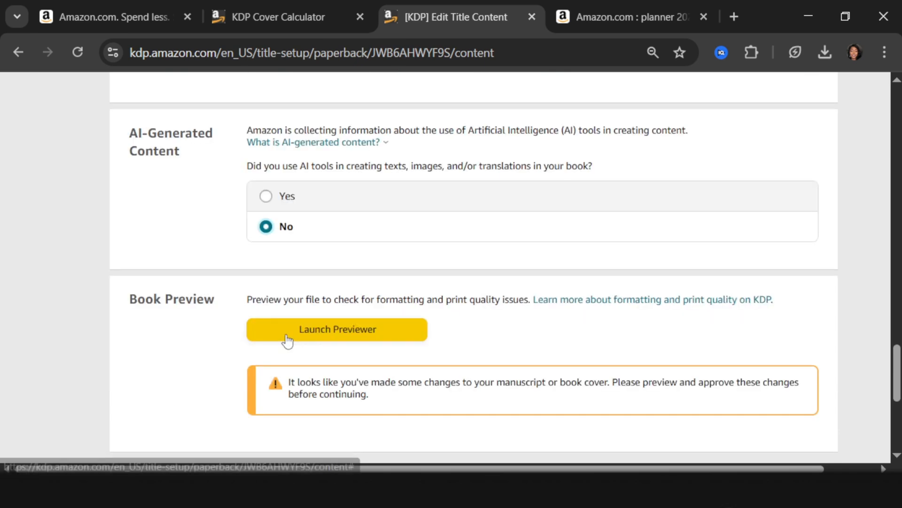
left_click(345, 334)
left_click(409, 339)
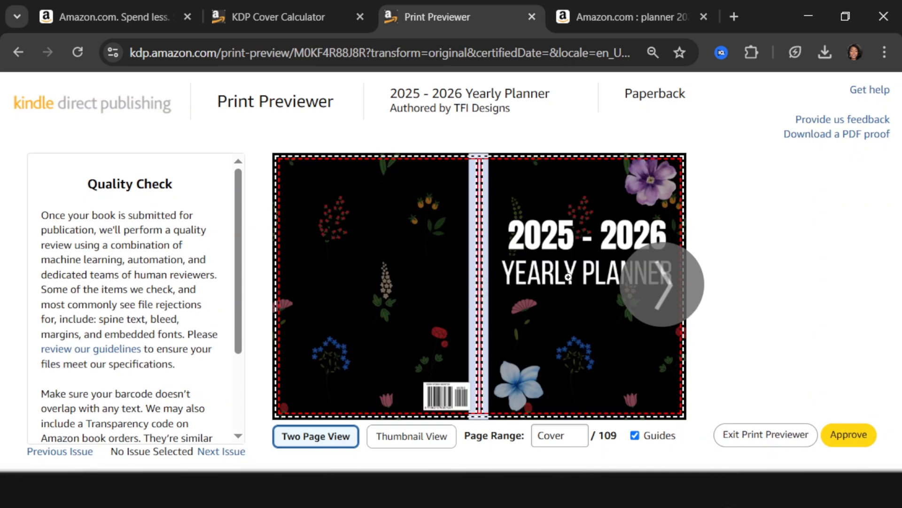
Review the cover and the interior spreads through pages 8-9 in the print preview, and approve the book
left_click(673, 288)
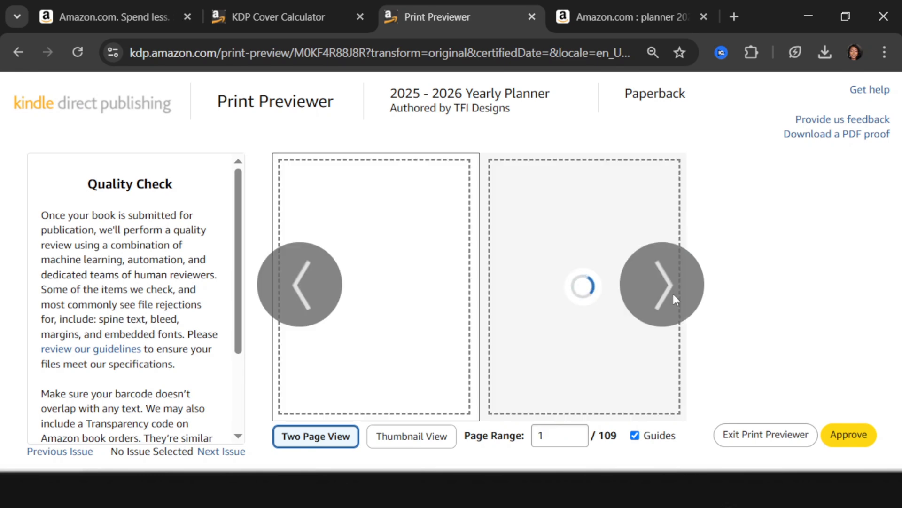
left_click(675, 299)
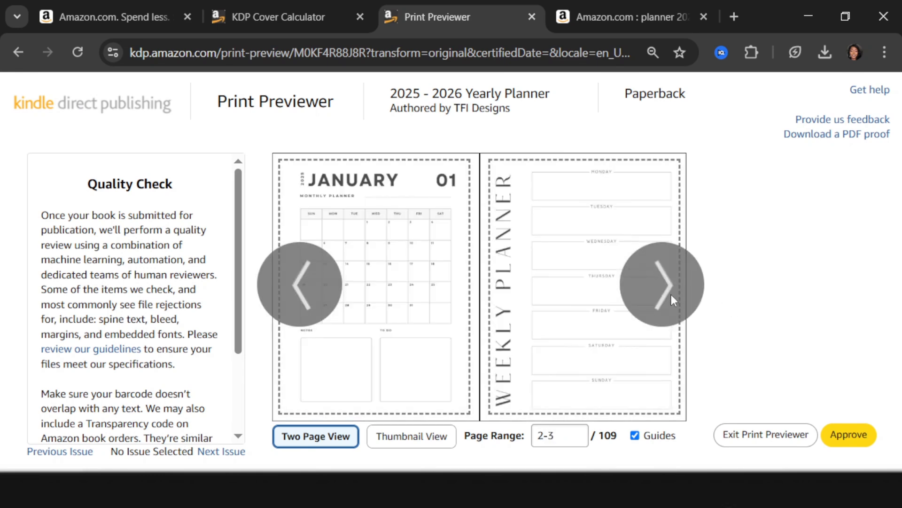
left_click(671, 294)
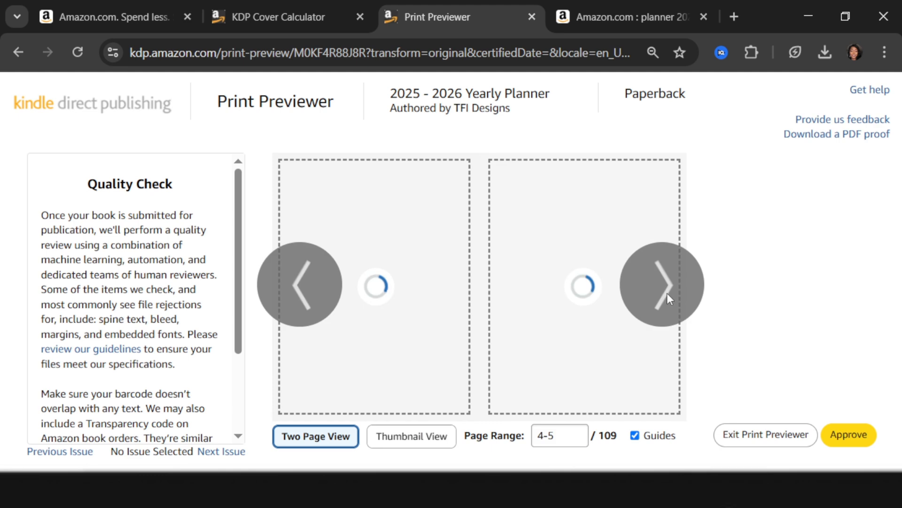
left_click(669, 295)
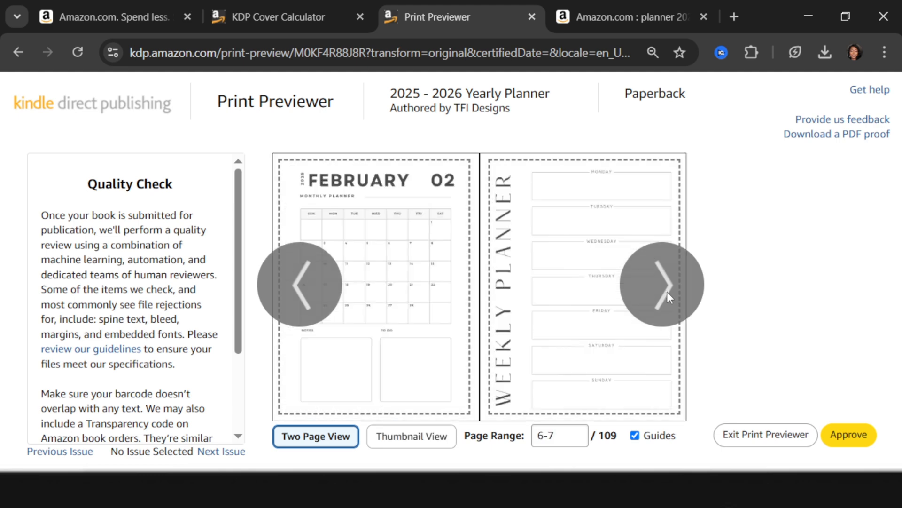
left_click(670, 295)
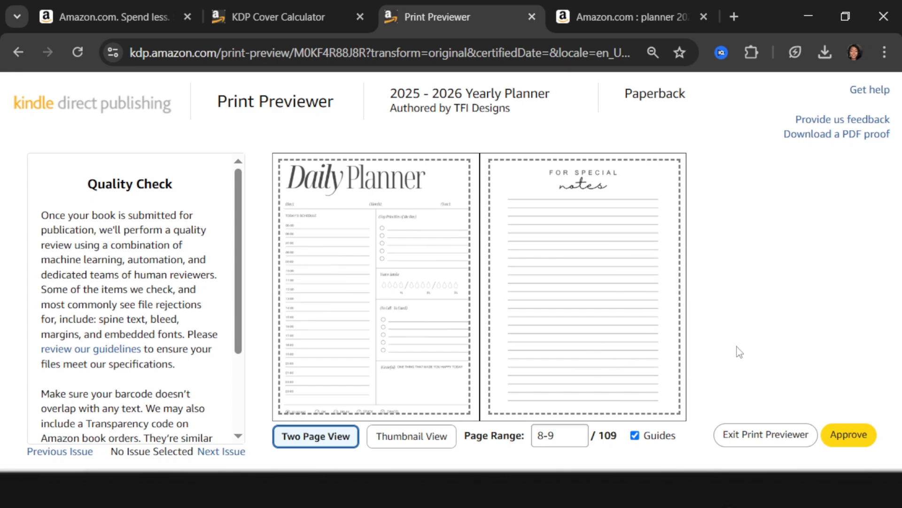
left_click(849, 434)
Save the paperback content and continue to the rights and pricing page
scroll(507, 339, "down", 7)
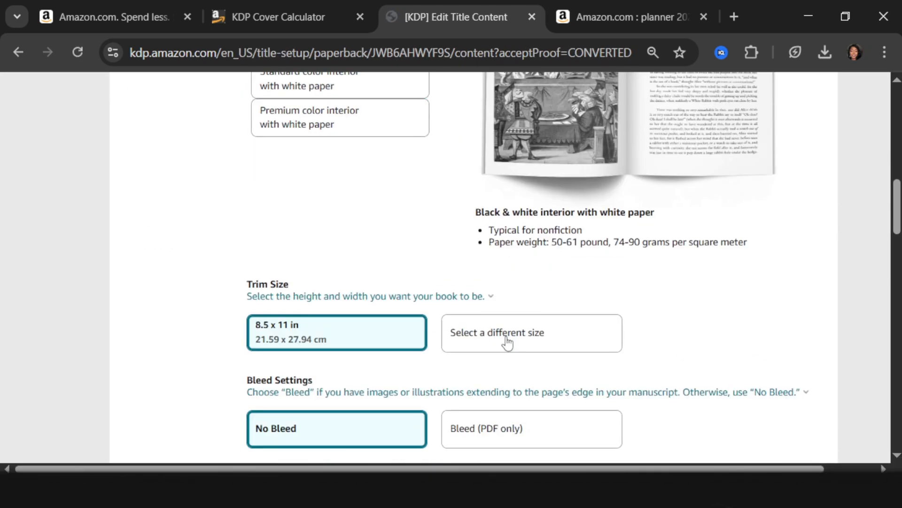
scroll(507, 340, "down", 15)
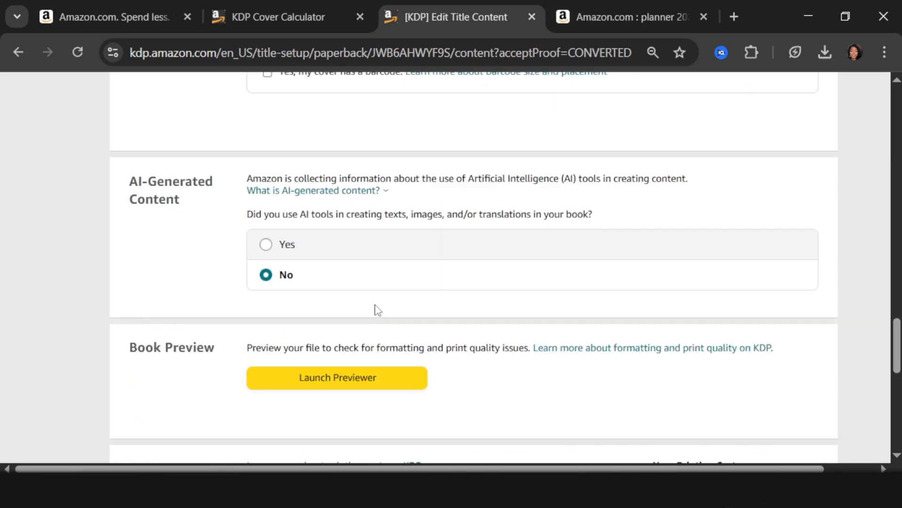
scroll(357, 306, "down", 8)
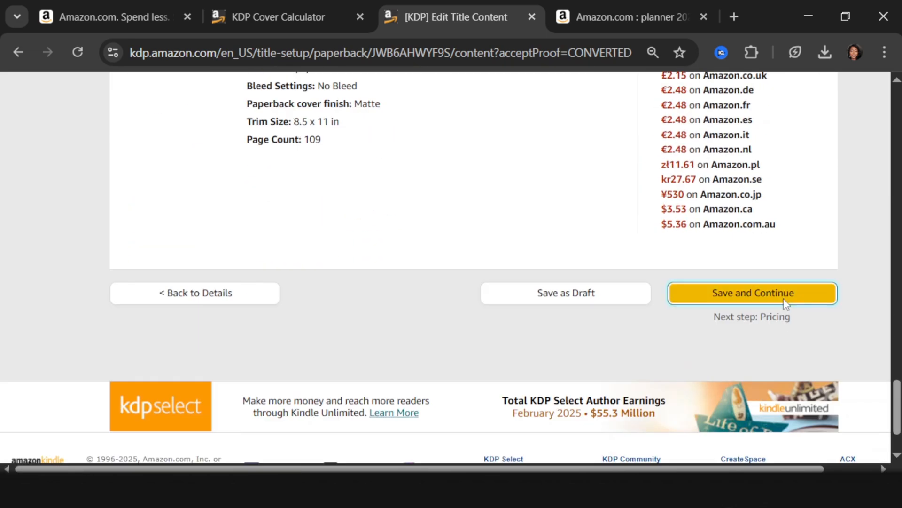
left_click(784, 305)
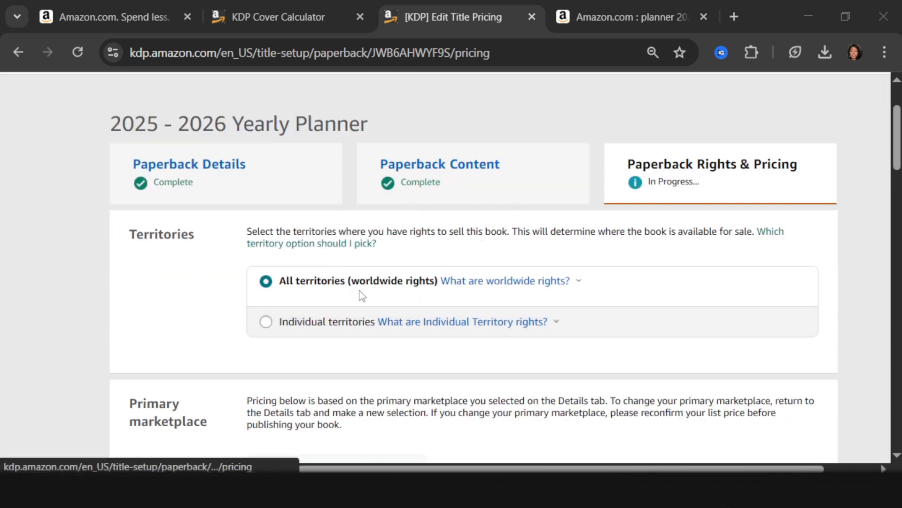
Switch to the Amazon store results and rerun the search for "planner 2025-2026"
scroll(435, 303, "down", 7)
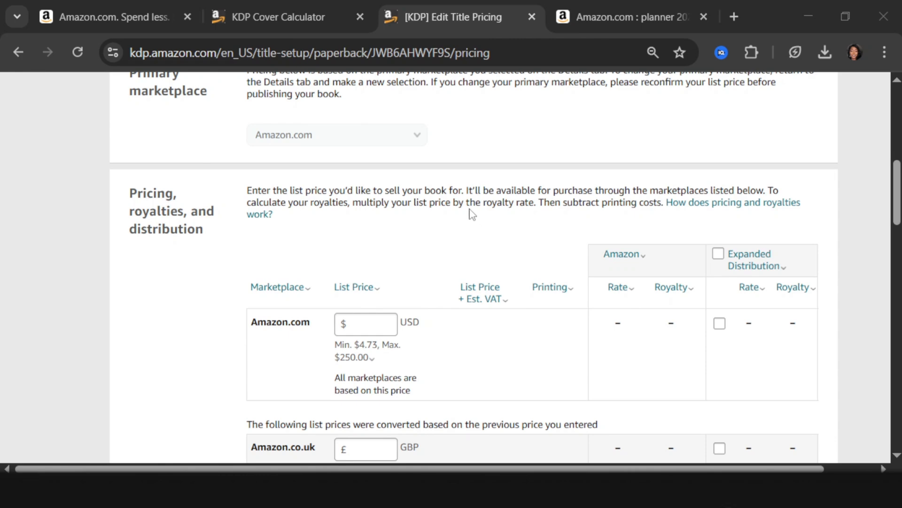
left_click(641, 18)
left_click(455, 156)
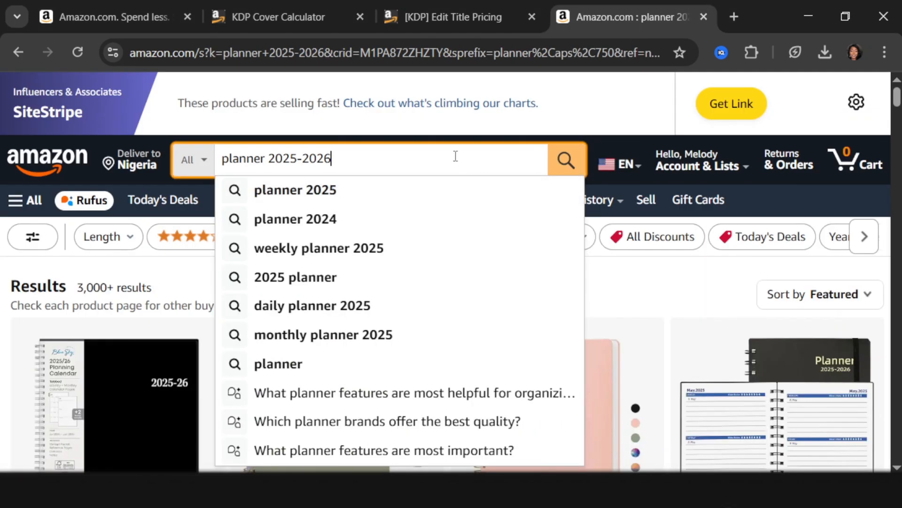
key("Return")
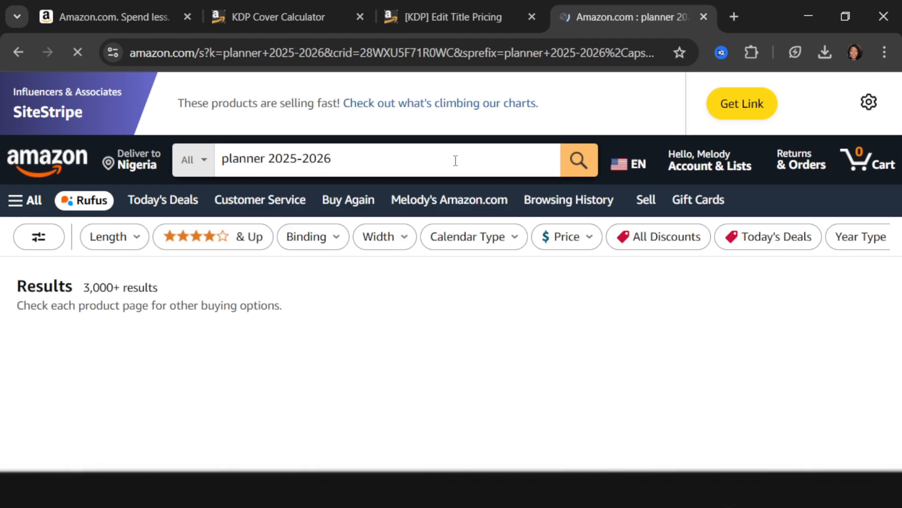
Examine the prices, ratings and recent sales of competing 2025-2026 planners in the Amazon search results
scroll(425, 268, "down", 2)
scroll(430, 282, "down", 2)
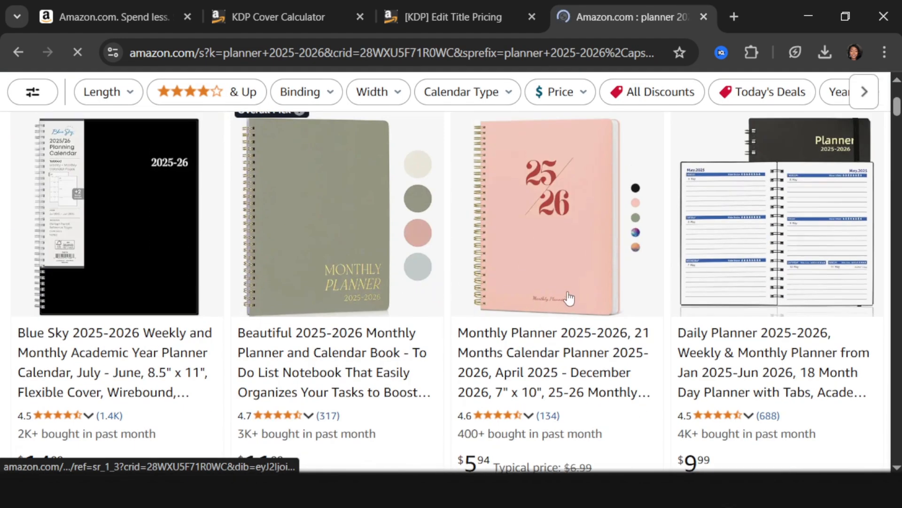
scroll(610, 303, "down", 2)
scroll(606, 310, "down", 4)
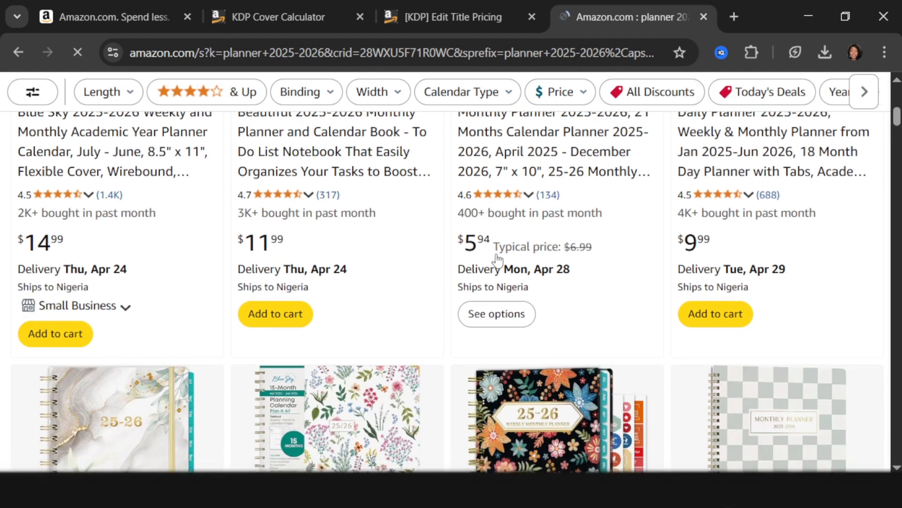
scroll(497, 267, "up", 6)
scroll(531, 277, "down", 2)
scroll(563, 131, "up", 1)
scroll(519, 206, "down", 4)
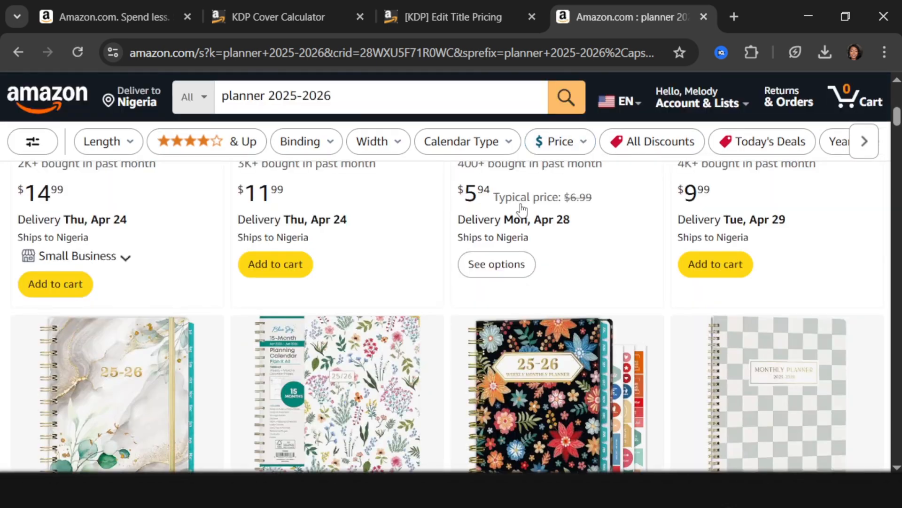
scroll(465, 260, "down", 2)
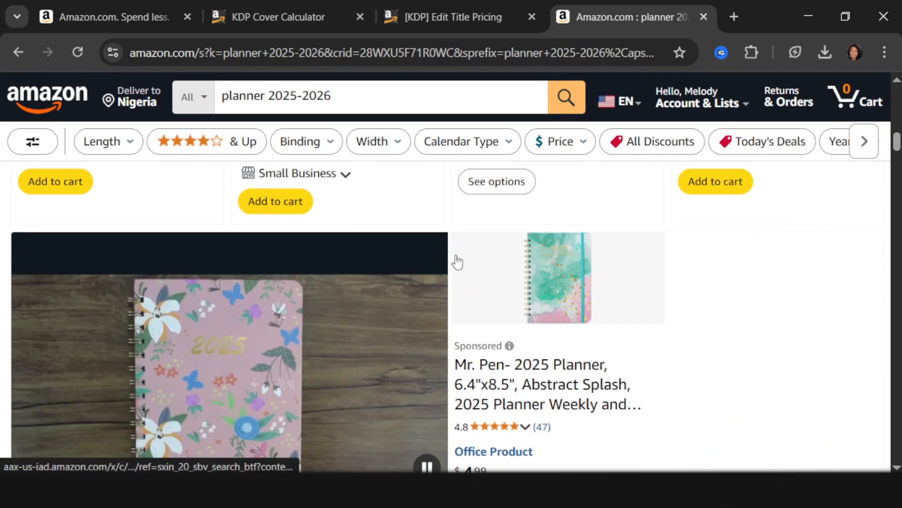
scroll(573, 257, "down", 2)
scroll(573, 263, "down", 5)
scroll(571, 277, "down", 4)
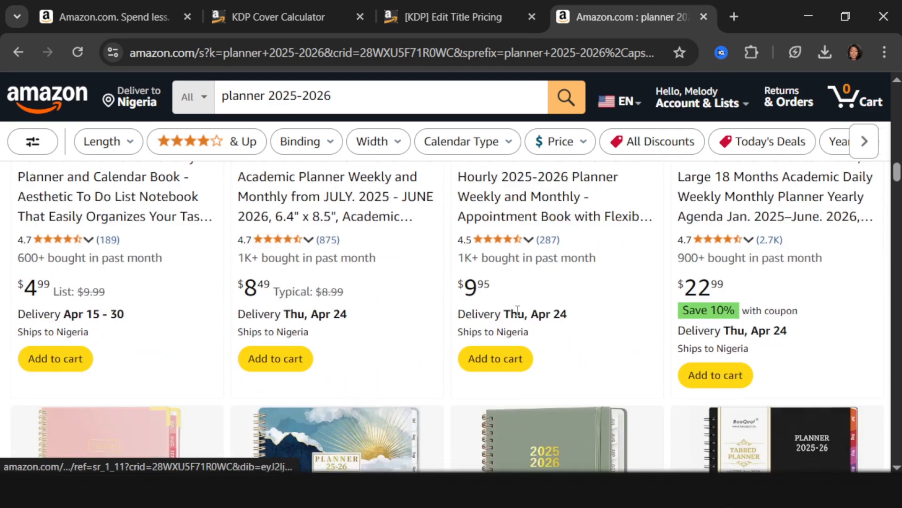
scroll(346, 288, "up", 4)
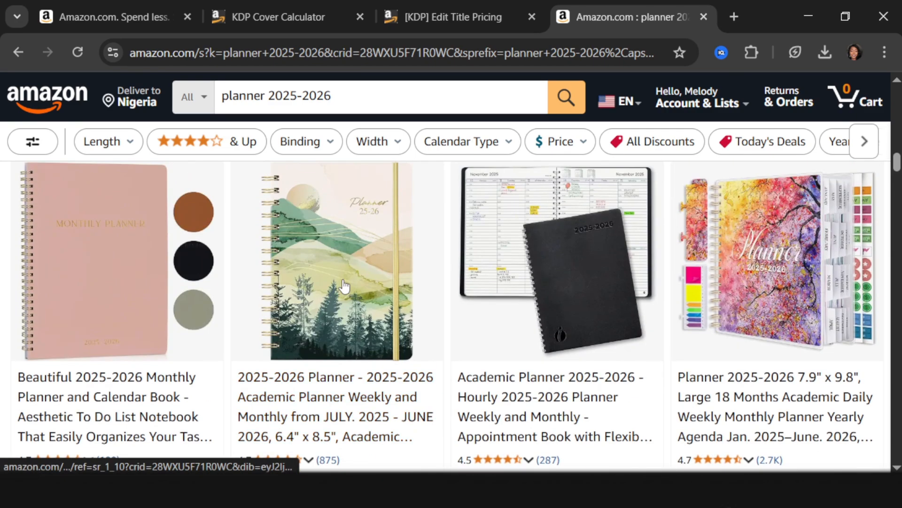
scroll(465, 300, "down", 4)
scroll(481, 303, "down", 3)
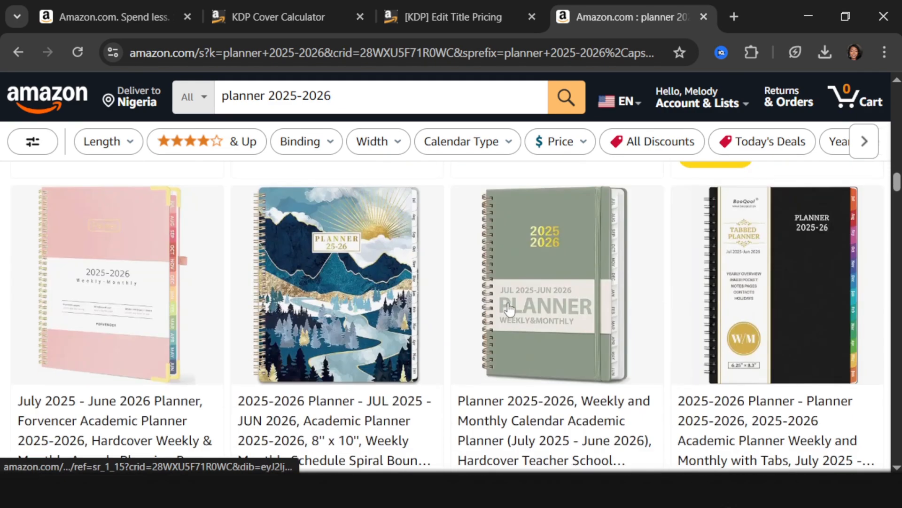
scroll(508, 308, "down", 4)
scroll(509, 308, "up", 2)
scroll(509, 309, "up", 2)
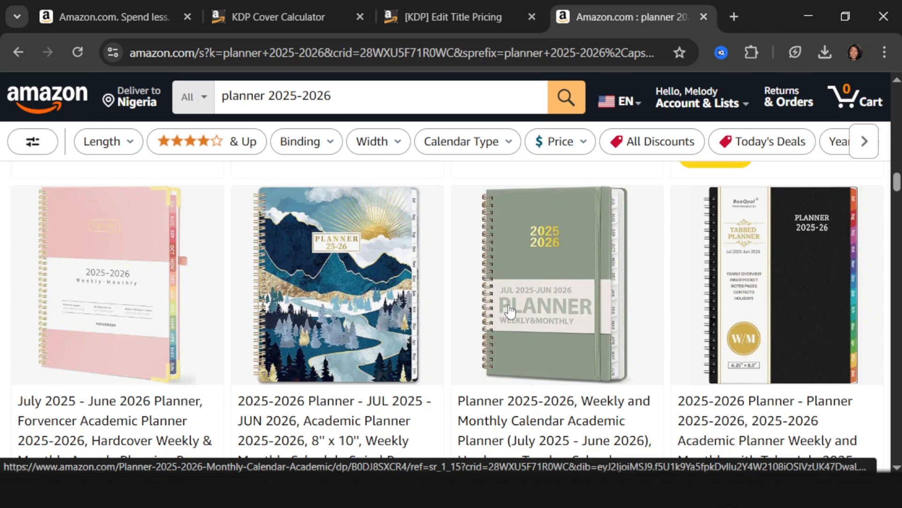
scroll(510, 311, "down", 2)
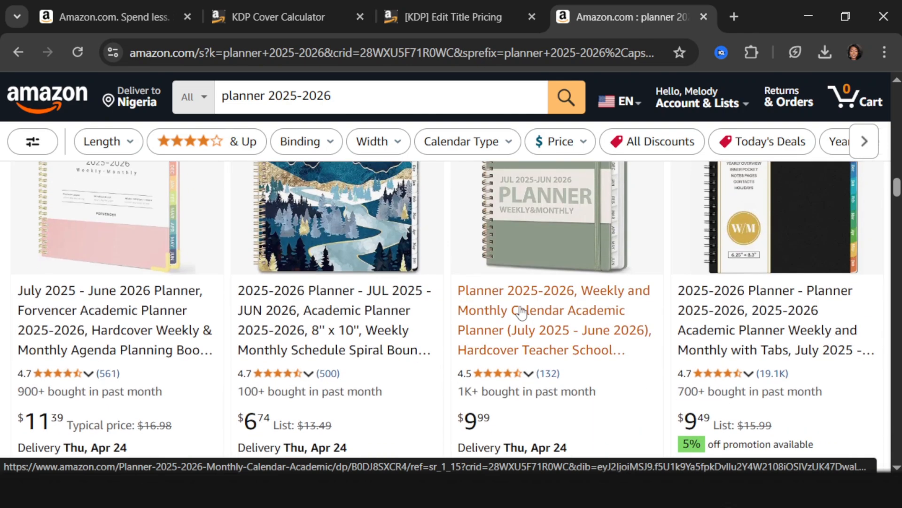
Return to the KDP pricing page and set the Amazon.com list price to 5.99 USD
left_click(450, 19)
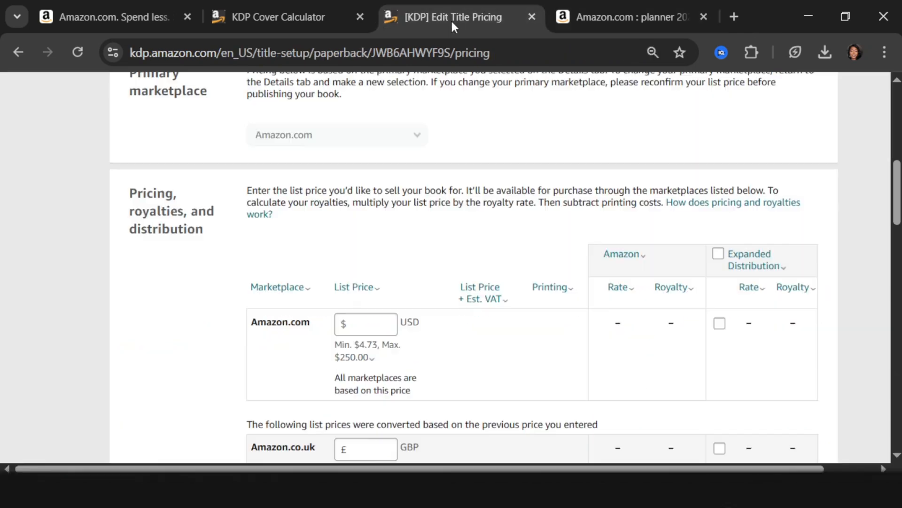
left_click(367, 332)
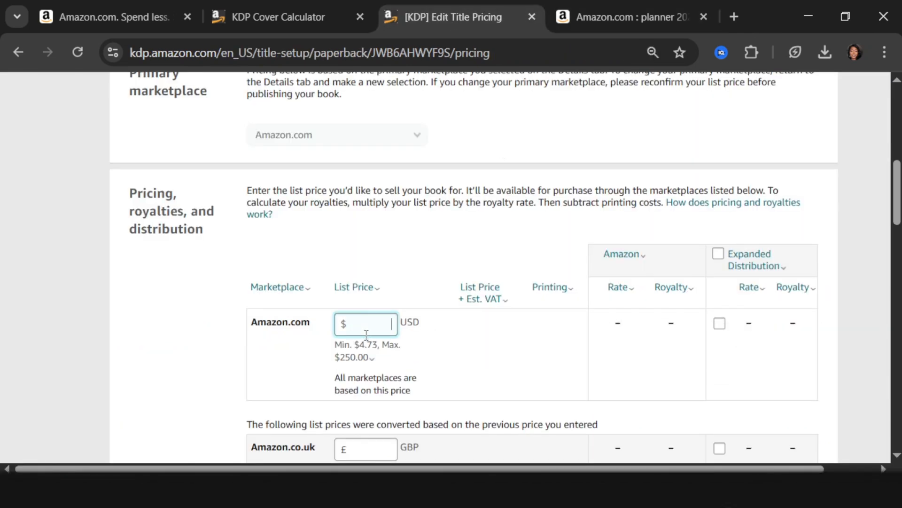
type("5.99")
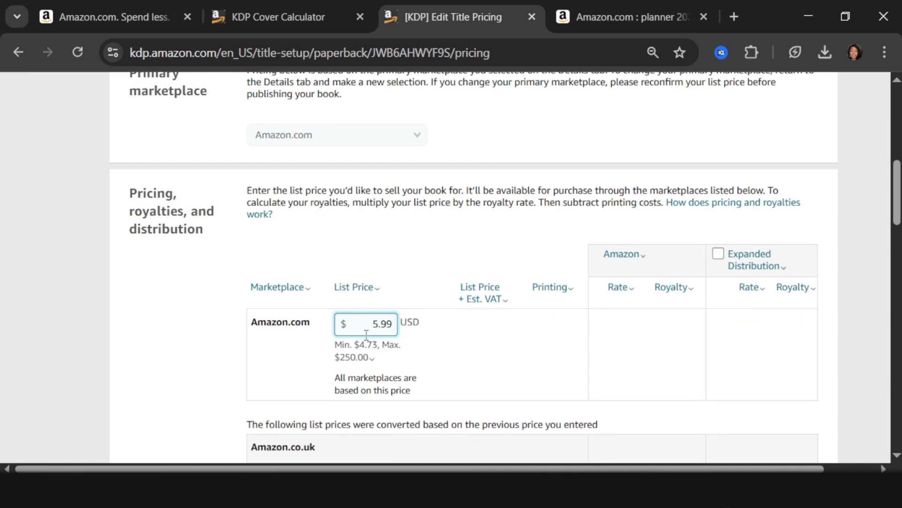
left_click(610, 254)
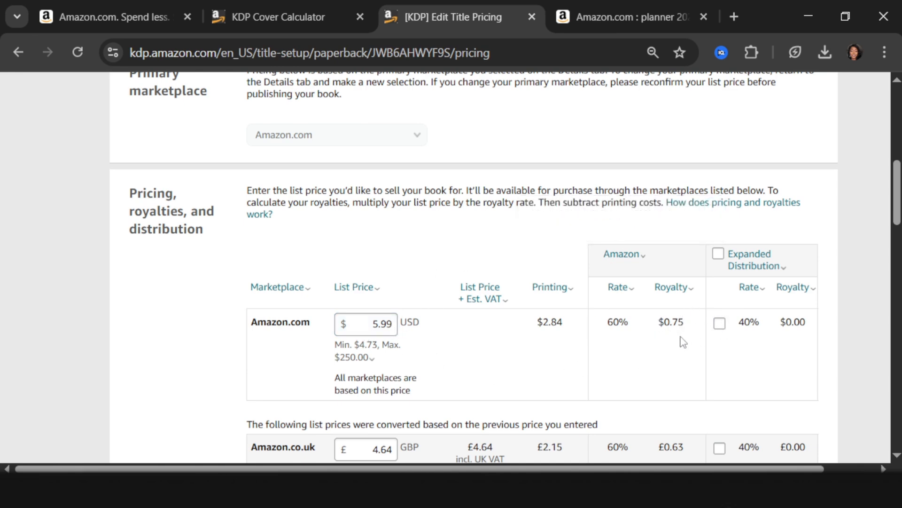
Examine the converted list prices, printing costs and royalties for the UK and European marketplaces
left_click(377, 323)
scroll(459, 334, "down", 5)
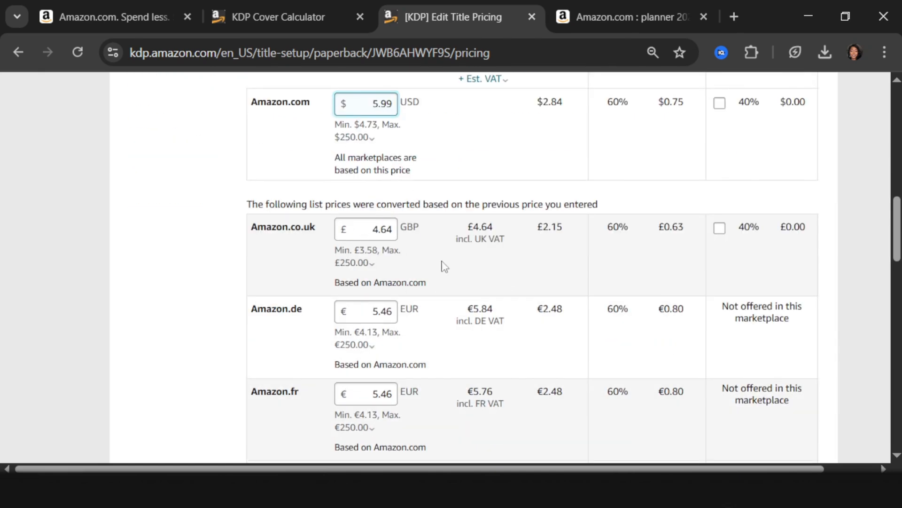
left_click(382, 330)
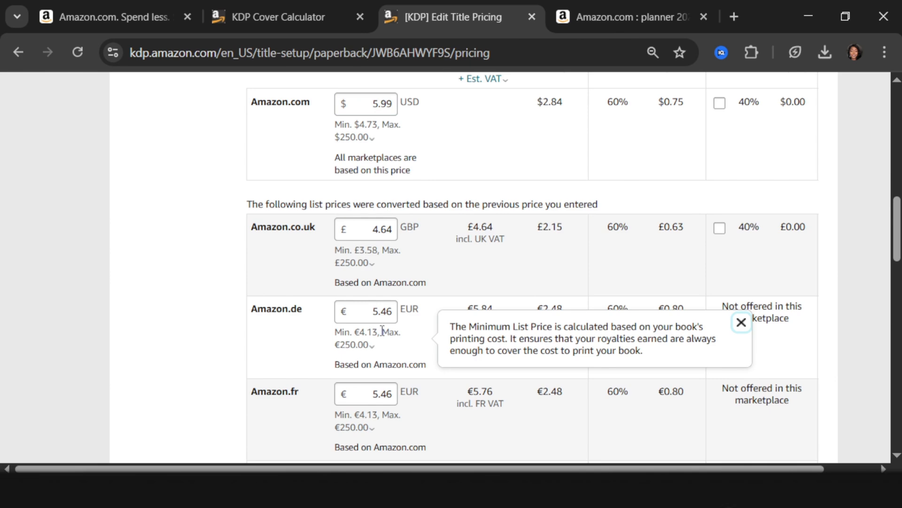
left_click(306, 296)
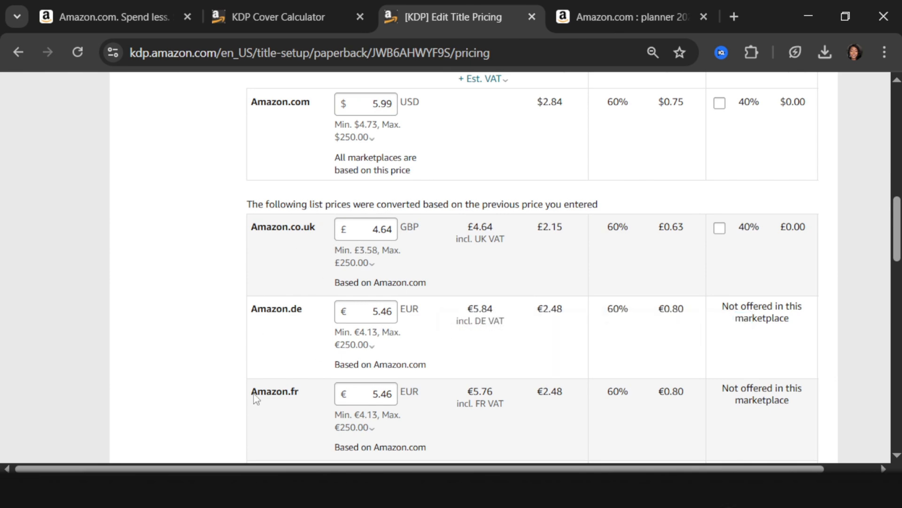
scroll(520, 300, "down", 3)
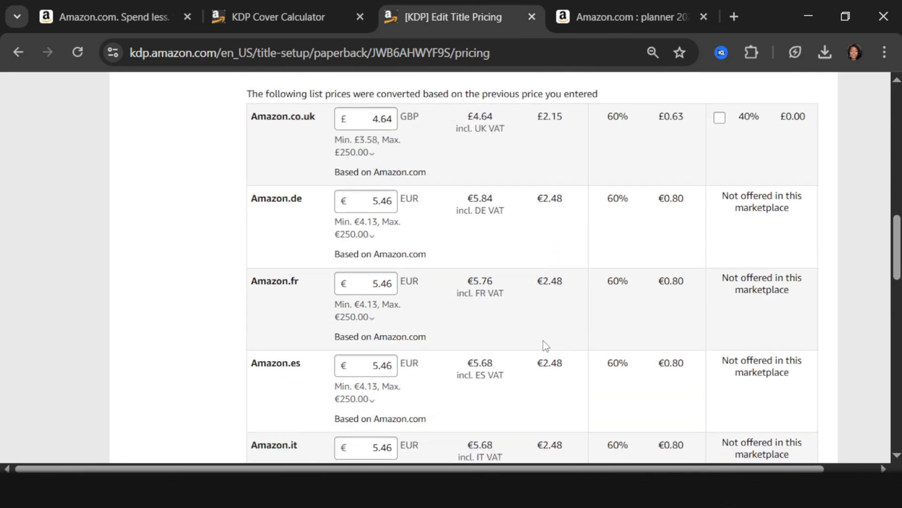
left_click(377, 282)
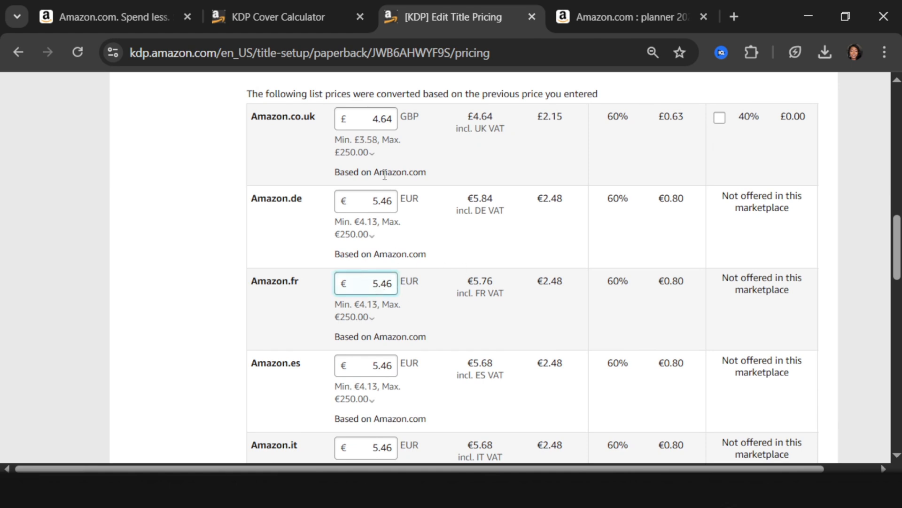
scroll(377, 285, "up", 3)
Highlight the 72-hour availability notice in the terms and submit the paperback for publication
scroll(435, 282, "down", 20)
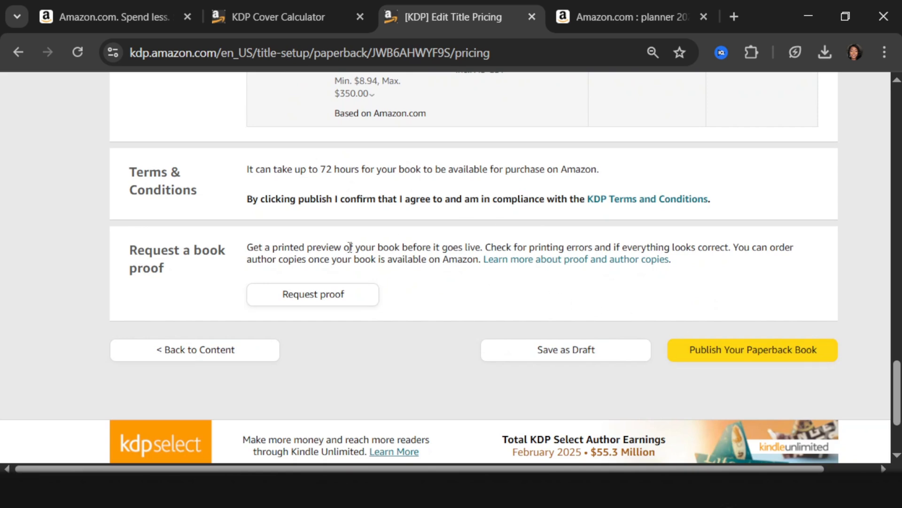
left_click_drag(248, 171, 606, 174)
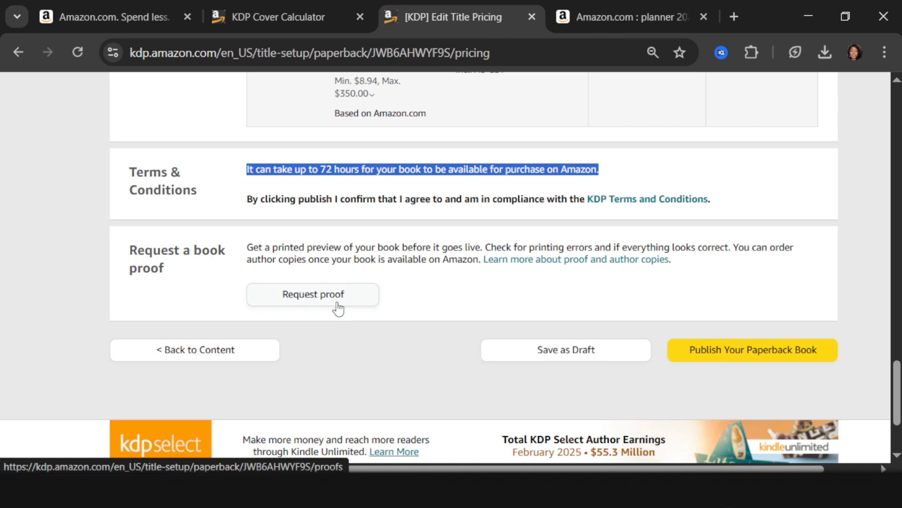
left_click(797, 352)
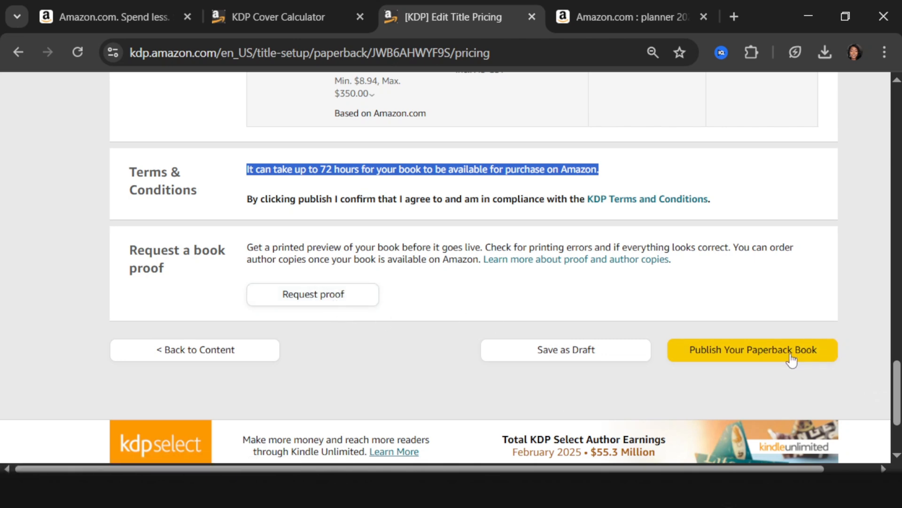